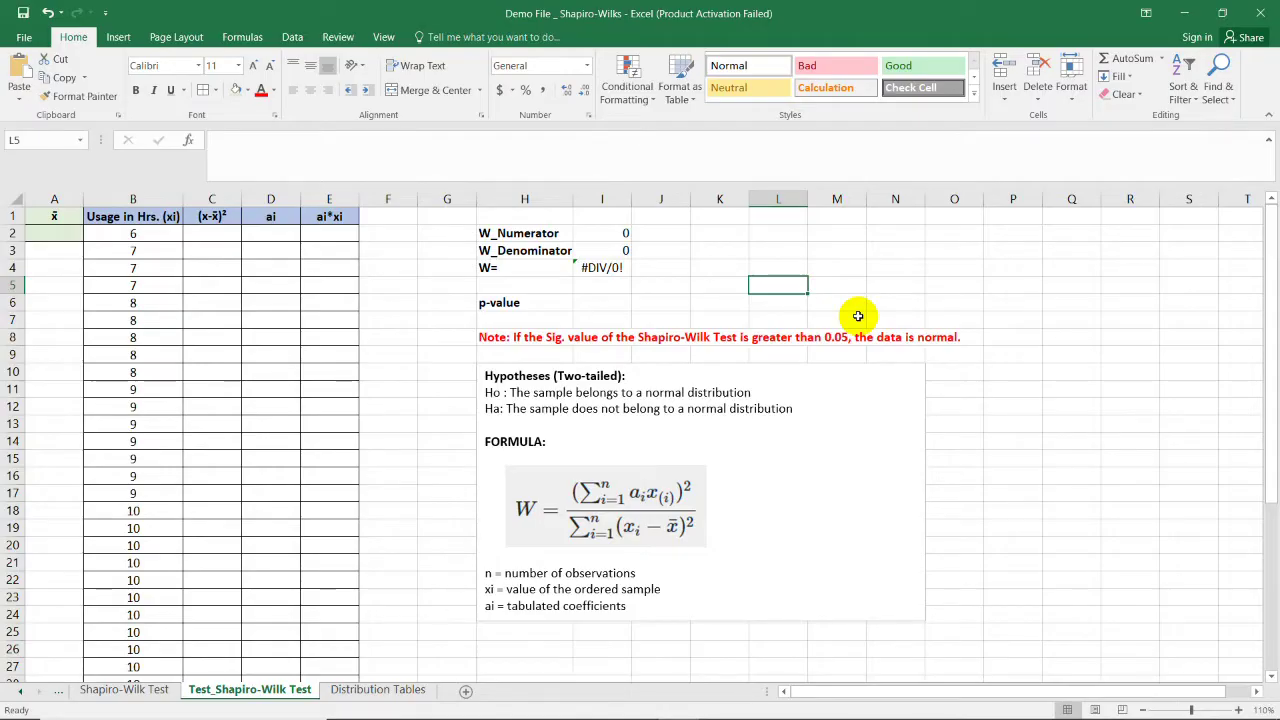
Step: Jump to the top of the Test_Shapiro-Wilk Test sheet to review the usage-hours data
{"action": "key", "text": "ctrl+Home"}
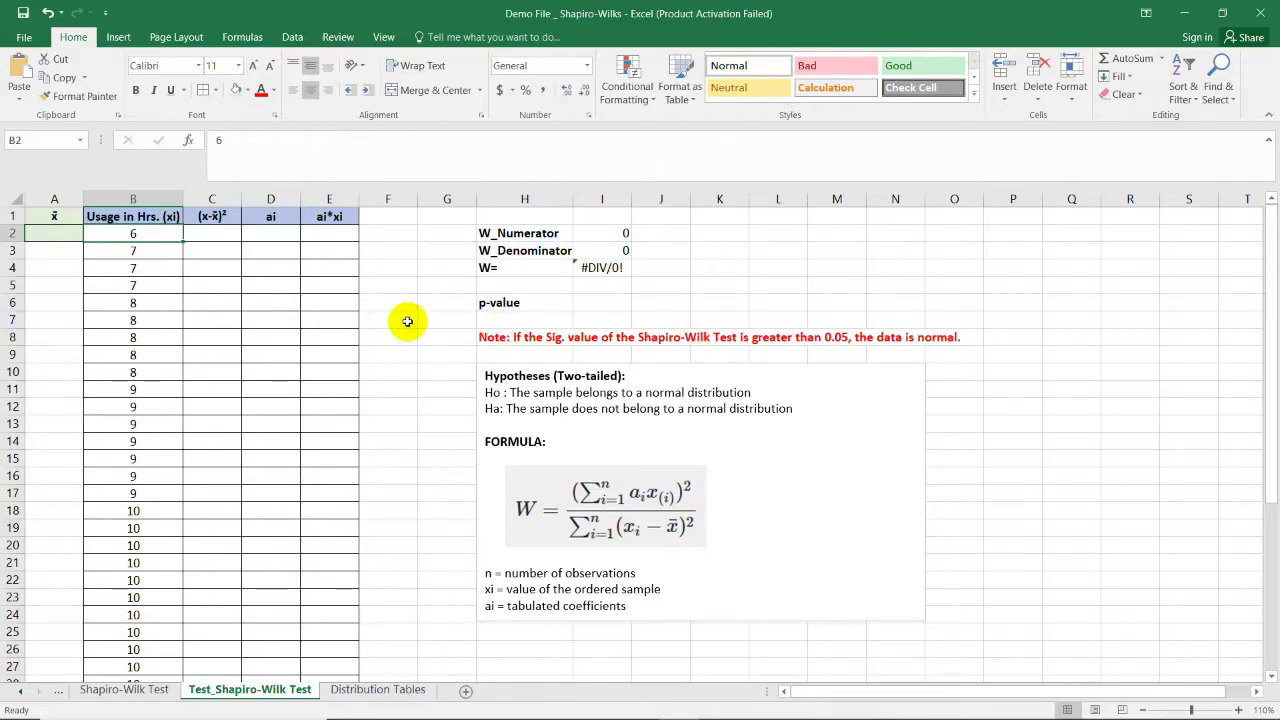
{"action": "left_click", "coordinate": [133, 251]}
{"action": "left_click", "coordinate": [152, 232]}
{"action": "scroll", "coordinate": [172, 260], "scroll_direction": "down", "scroll_amount": 7}
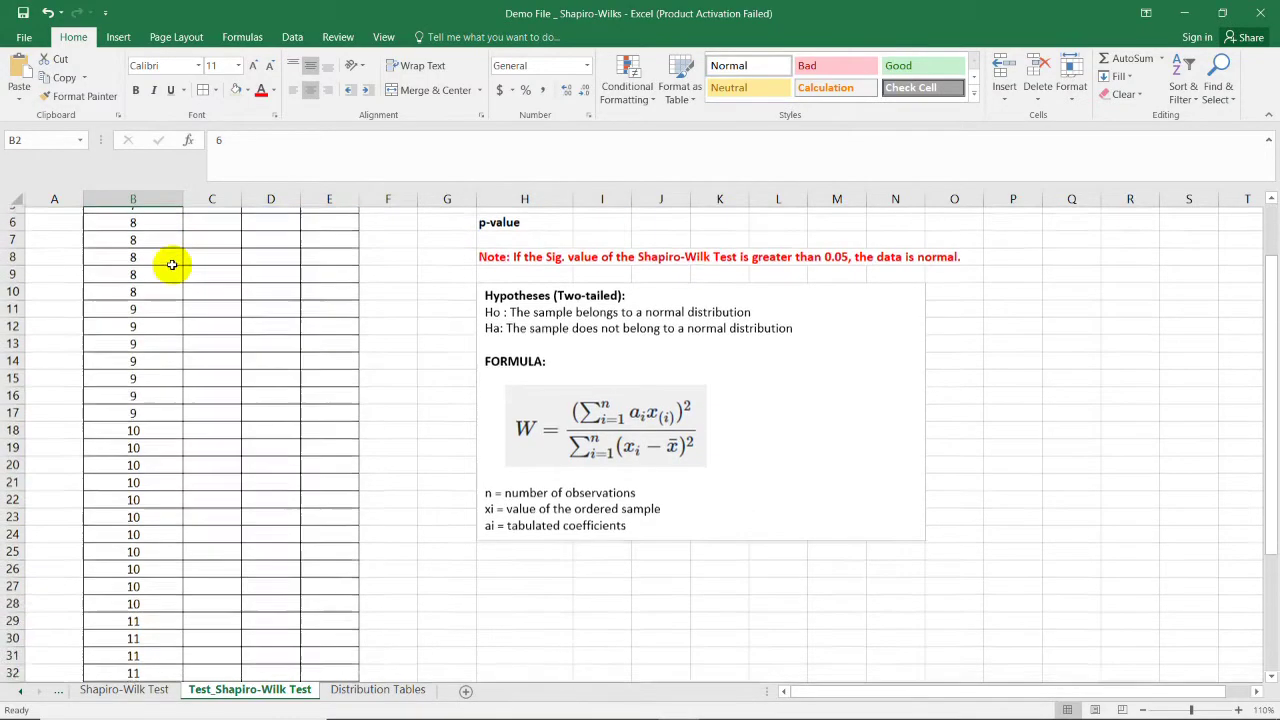
{"action": "scroll", "coordinate": [178, 273], "scroll_direction": "down", "scroll_amount": 1}
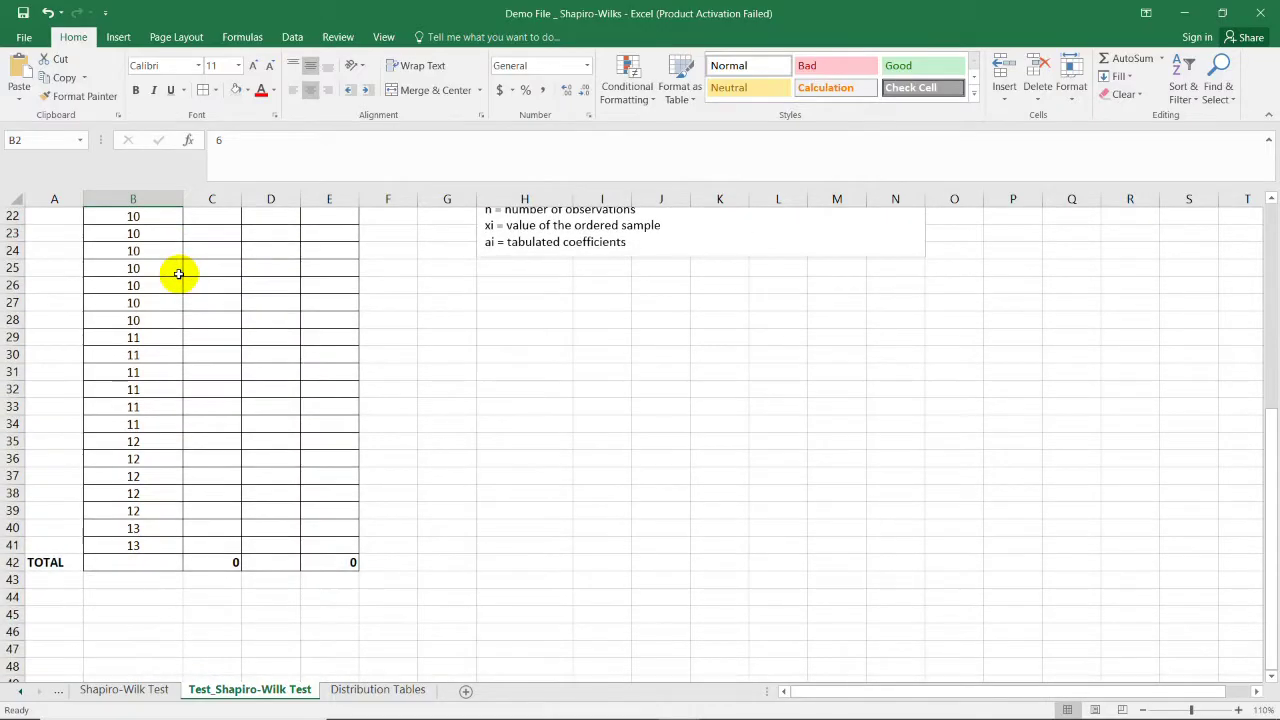
{"action": "scroll", "coordinate": [178, 273], "scroll_direction": "up", "scroll_amount": 7}
{"action": "left_click", "coordinate": [437, 272]}
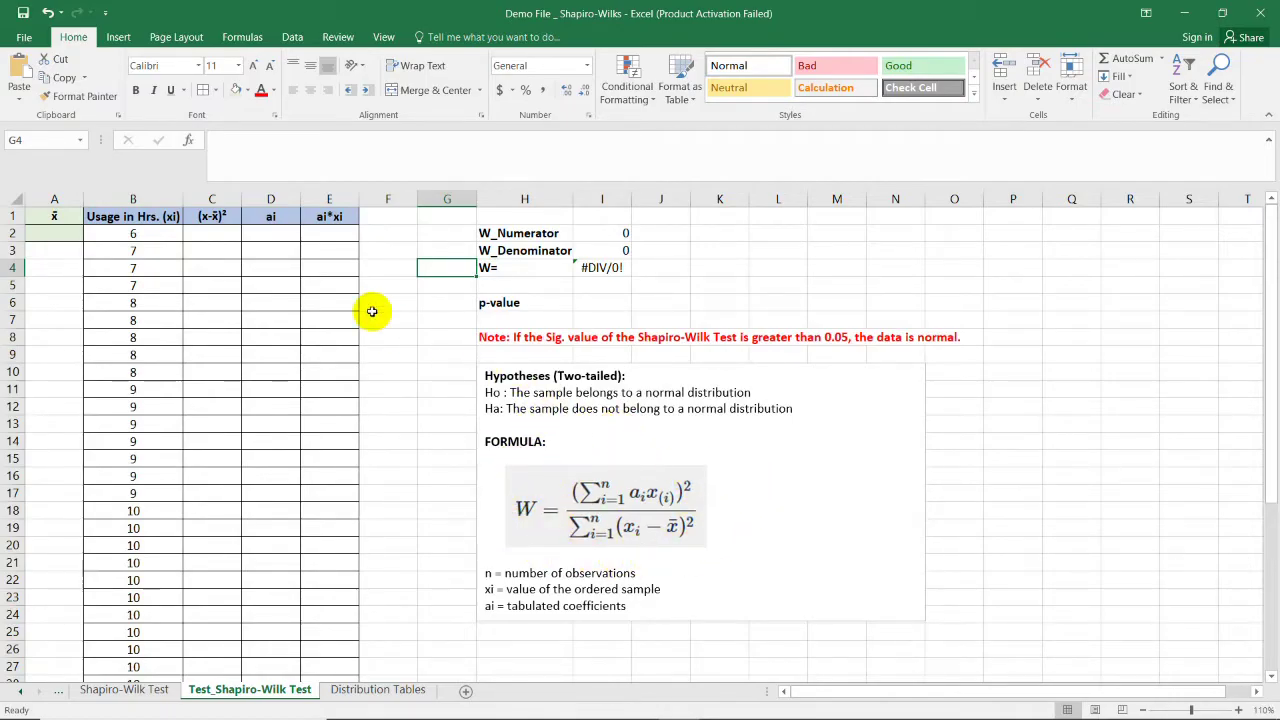
{"action": "left_click", "coordinate": [211, 216]}
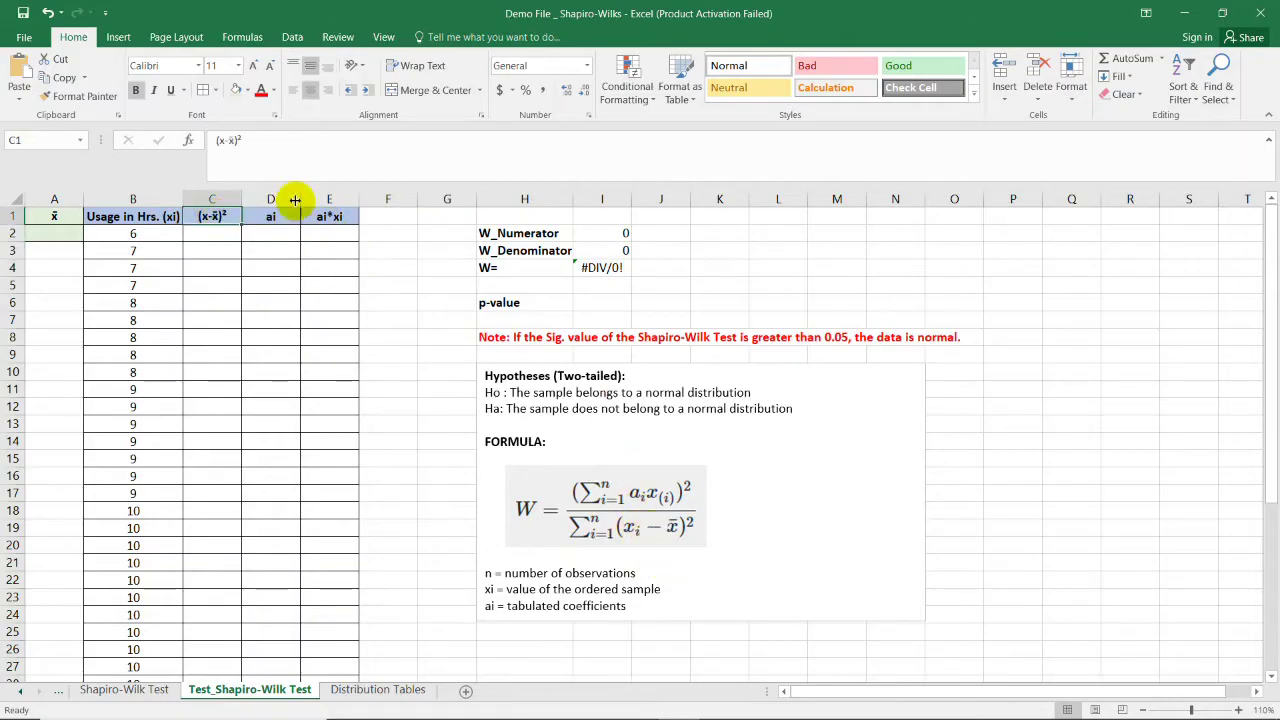
{"action": "left_click", "coordinate": [277, 200]}
{"action": "left_click", "coordinate": [323, 202]}
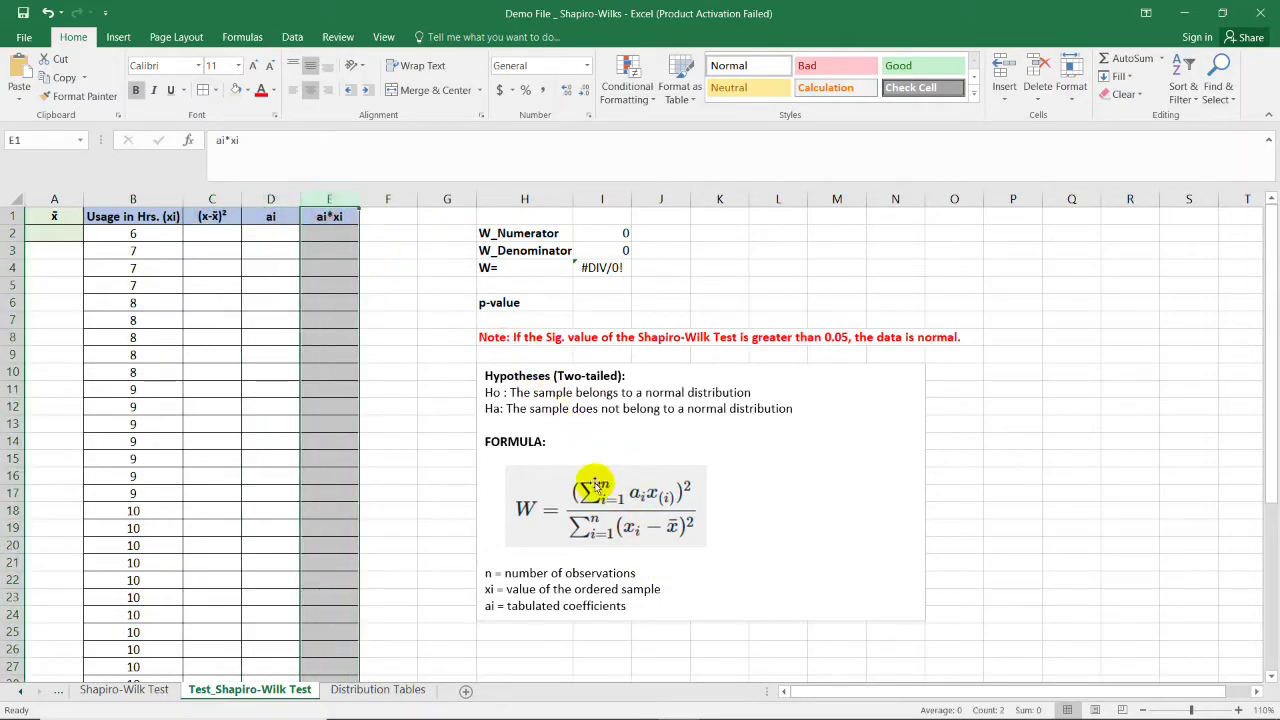
{"action": "left_click", "coordinate": [427, 326]}
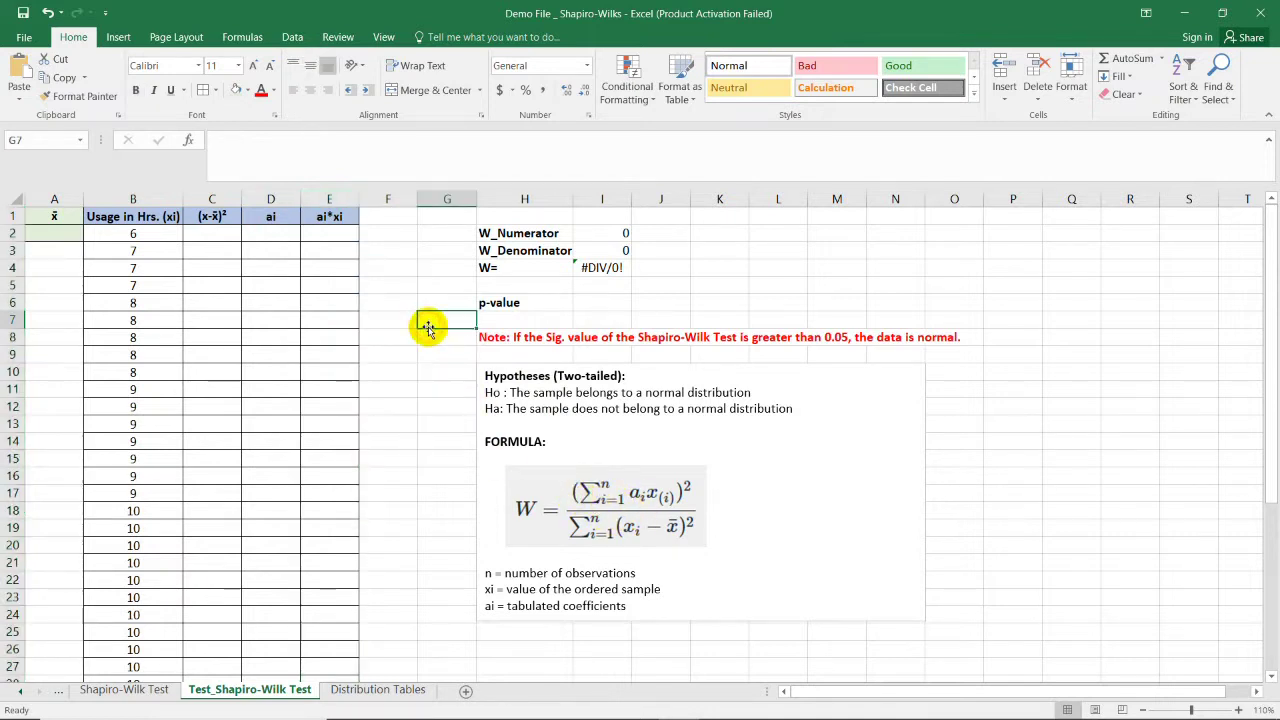
{"action": "key", "text": "ctrl+Home"}
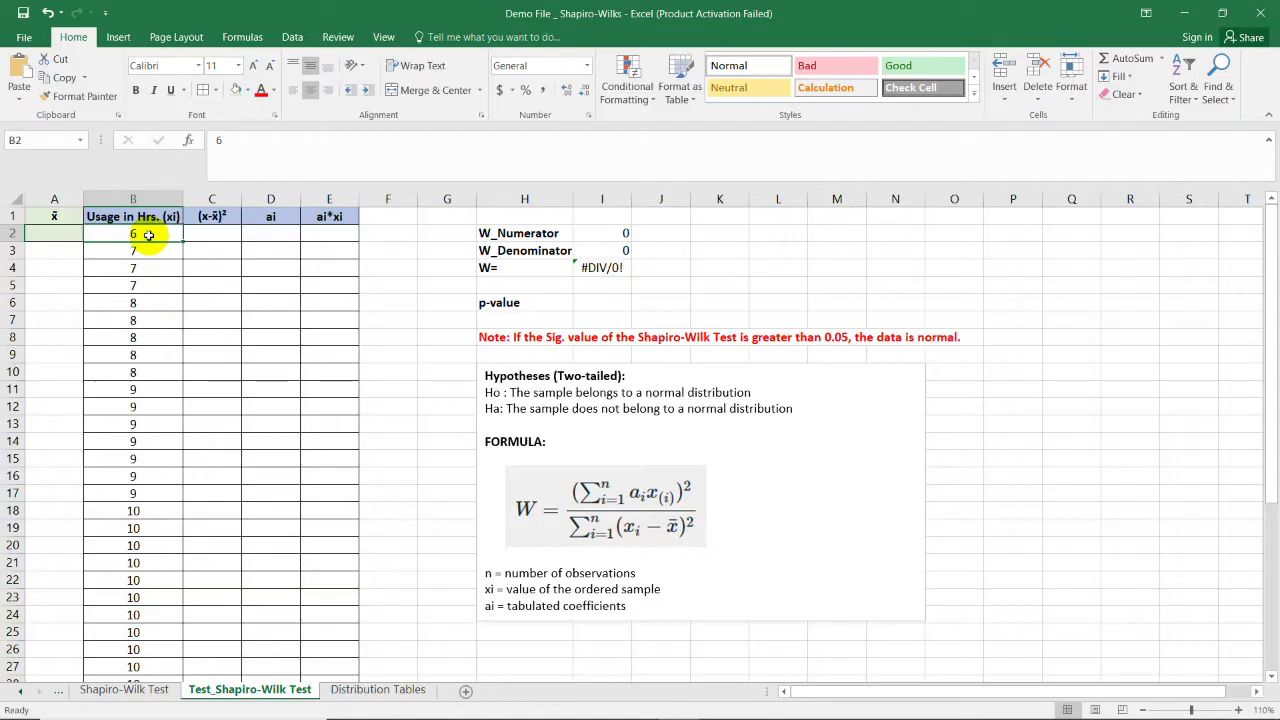
{"action": "scroll", "coordinate": [150, 236], "scroll_direction": "down", "scroll_amount": 3}
{"action": "scroll", "coordinate": [158, 327], "scroll_direction": "down", "scroll_amount": 1}
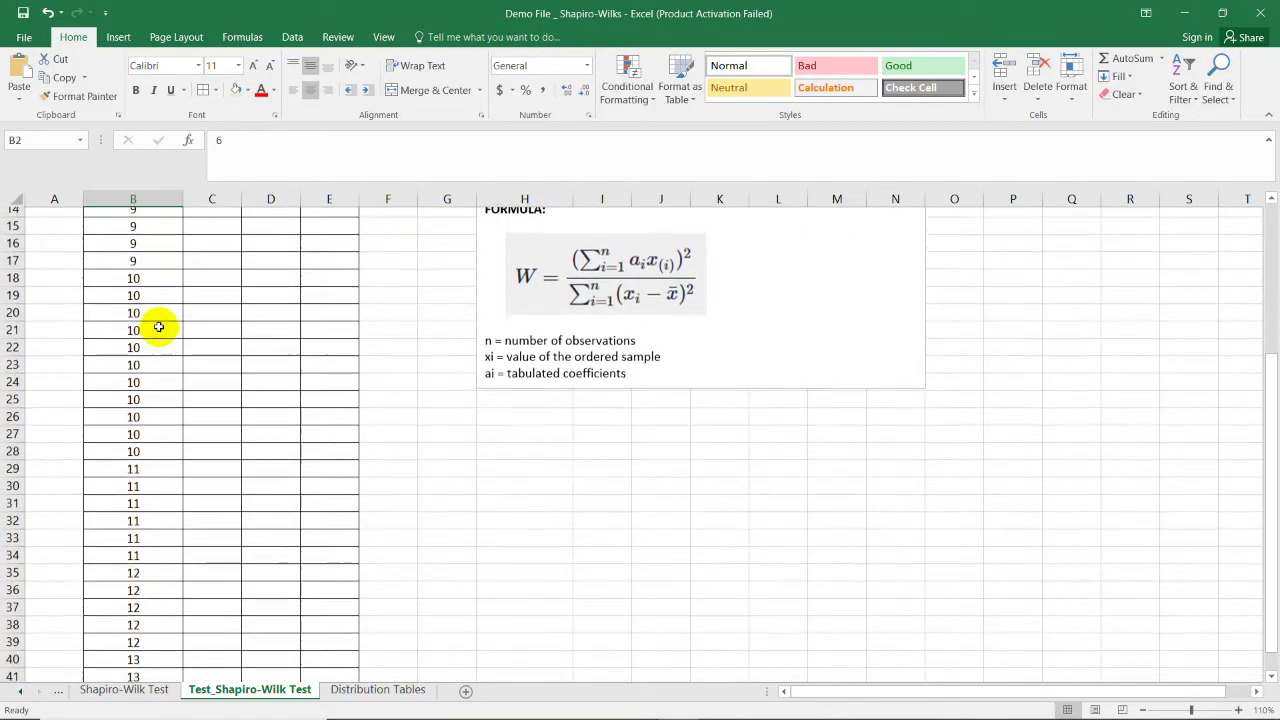
{"action": "scroll", "coordinate": [158, 327], "scroll_direction": "down", "scroll_amount": 4}
{"action": "scroll", "coordinate": [158, 327], "scroll_direction": "up", "scroll_amount": 4}
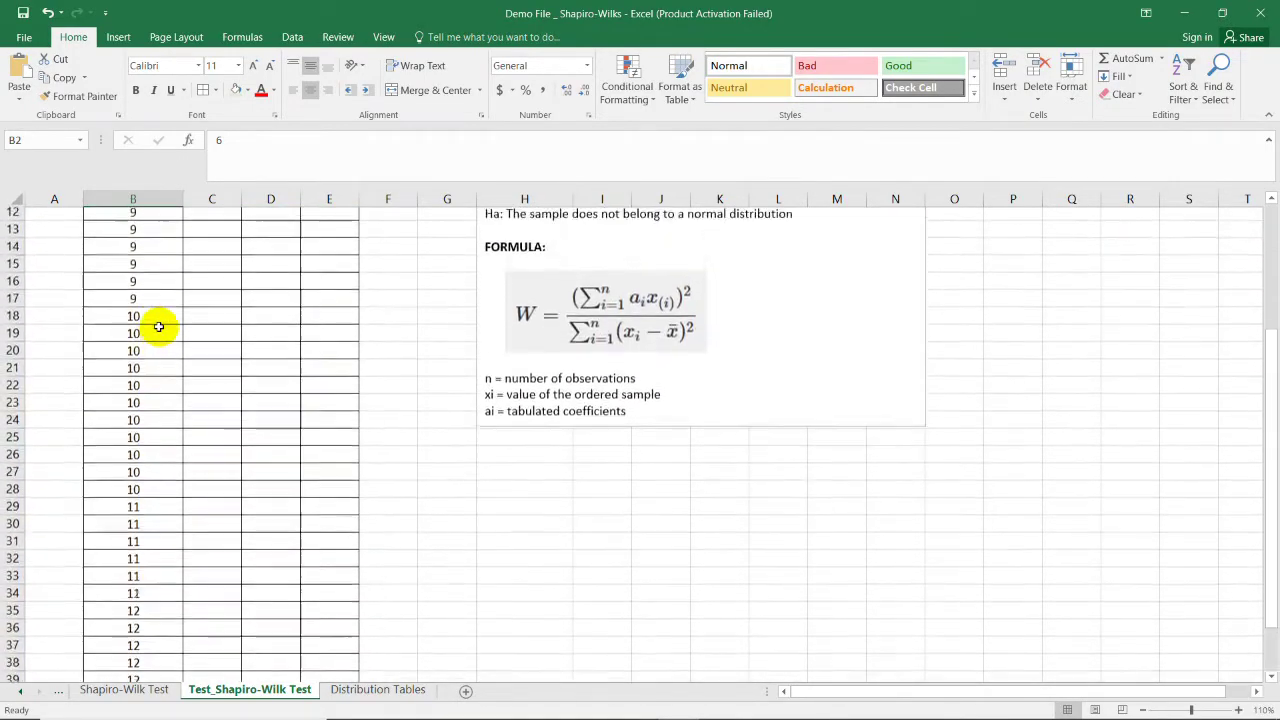
{"action": "scroll", "coordinate": [158, 327], "scroll_direction": "up", "scroll_amount": 4}
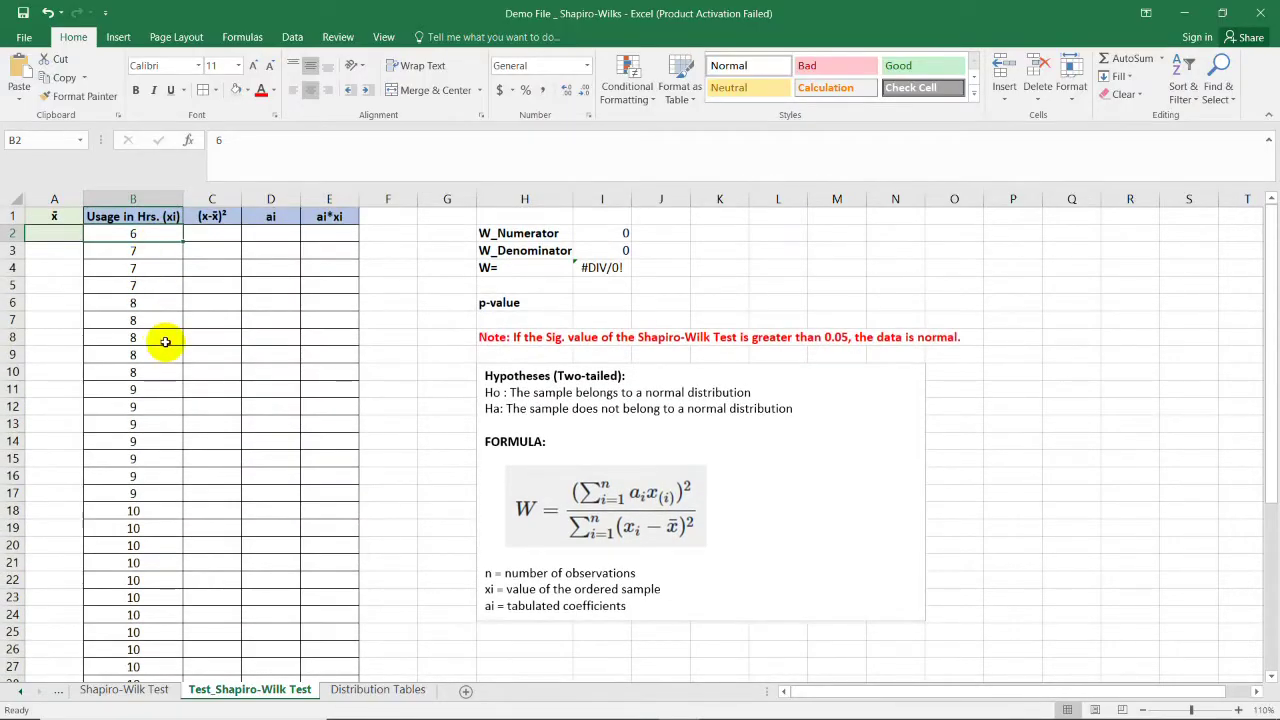
{"action": "left_click", "coordinate": [330, 302]}
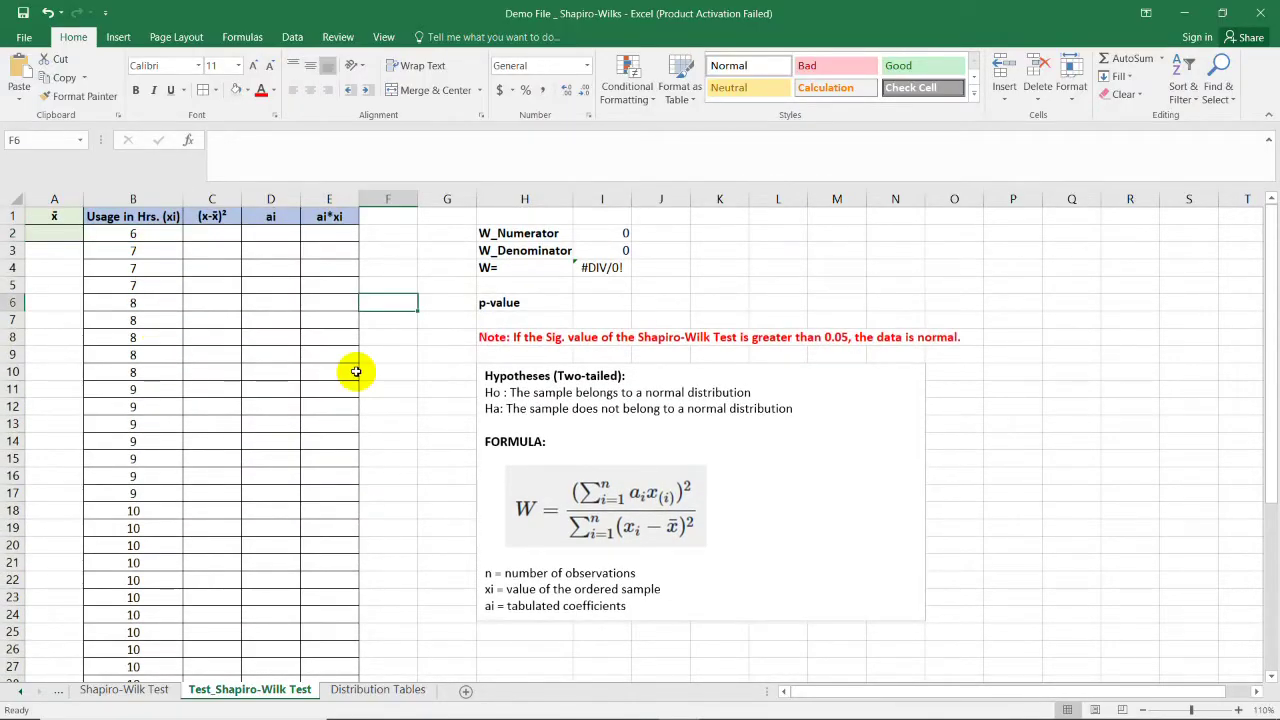
{"action": "left_click", "coordinate": [271, 320]}
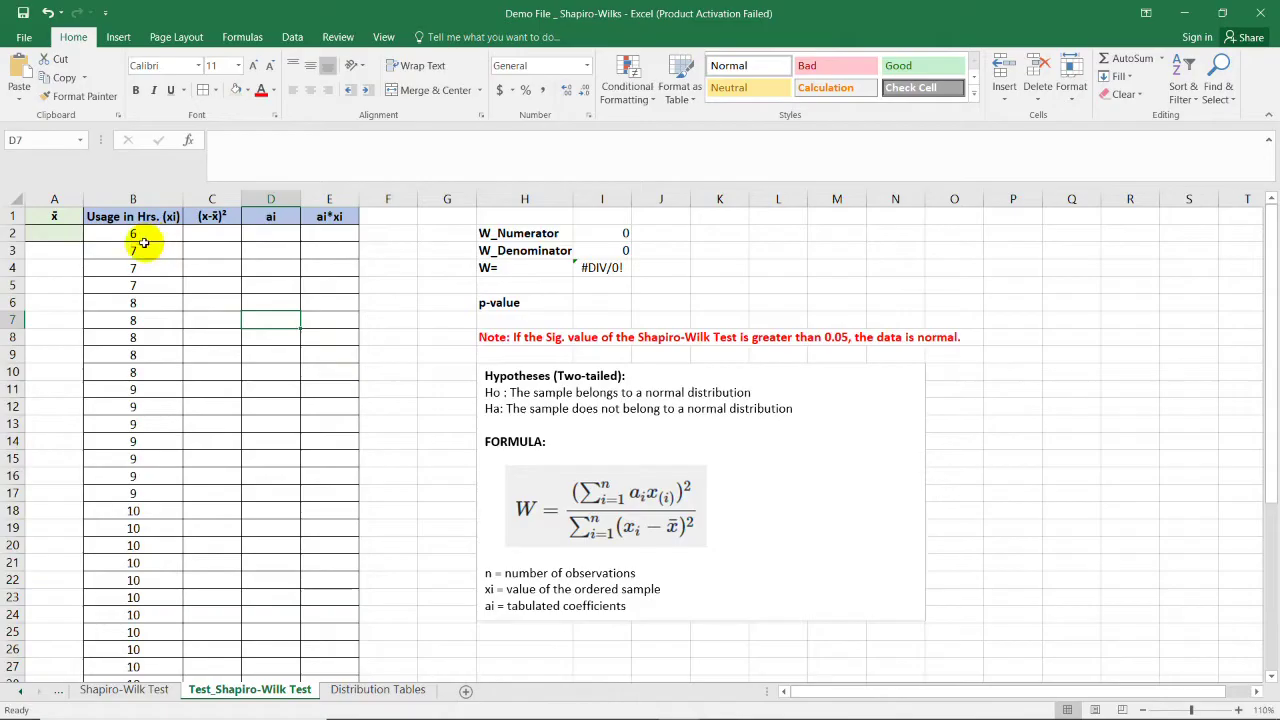
{"action": "left_click_drag", "start_coordinate": [148, 230], "coordinate": [162, 634]}
Step: Sort the selected usage hours B2:B41 smallest to largest, from 6 up to 13
{"action": "right_click", "coordinate": [111, 271]}
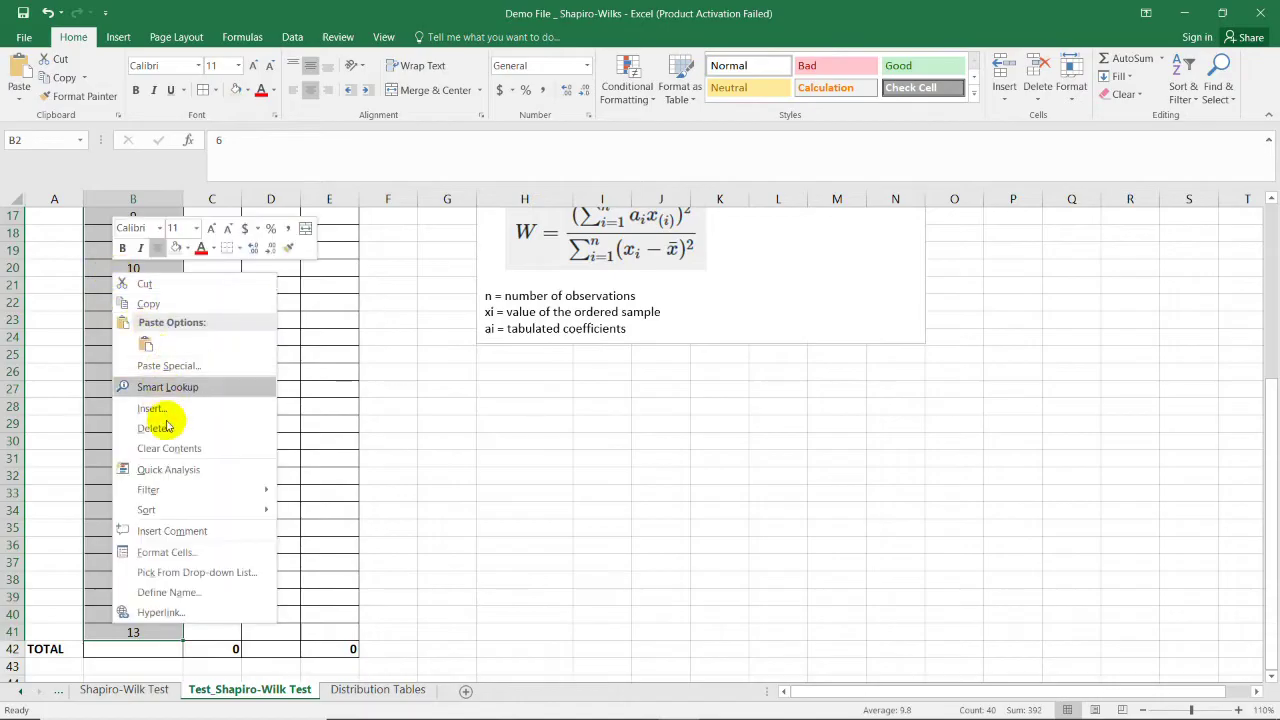
{"action": "mouse_move", "coordinate": [260, 511]}
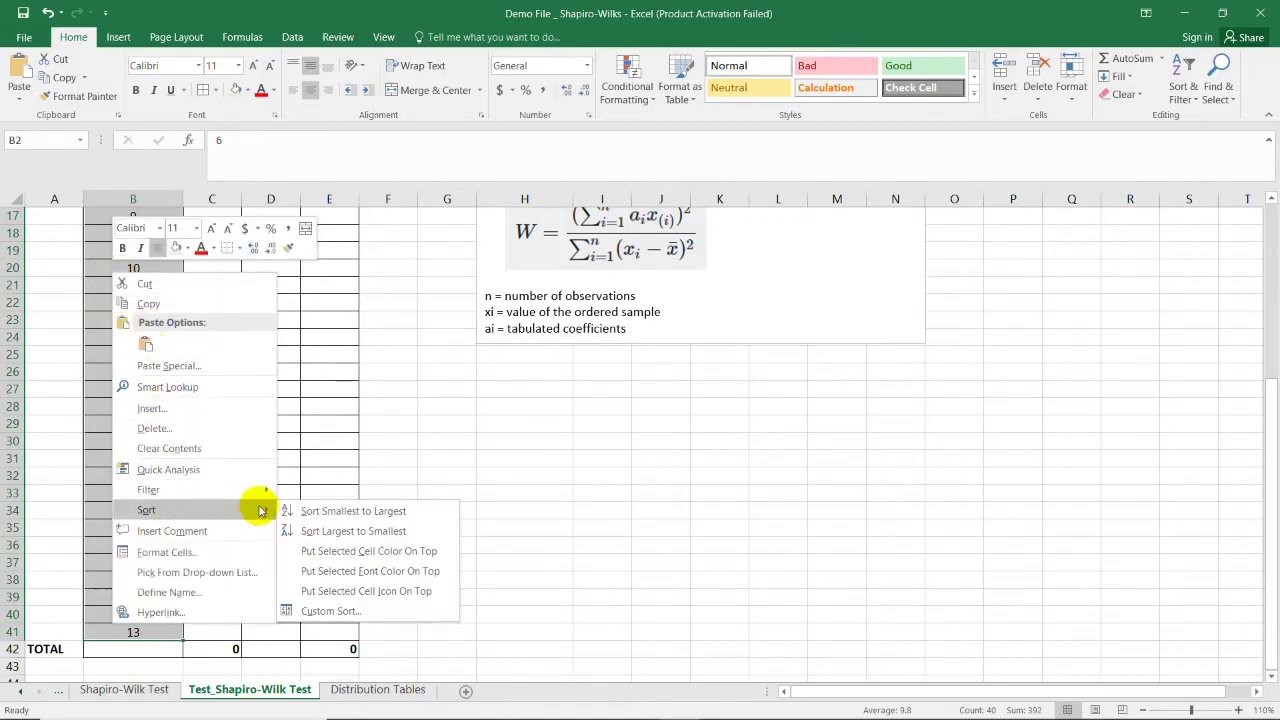
{"action": "left_click", "coordinate": [420, 521]}
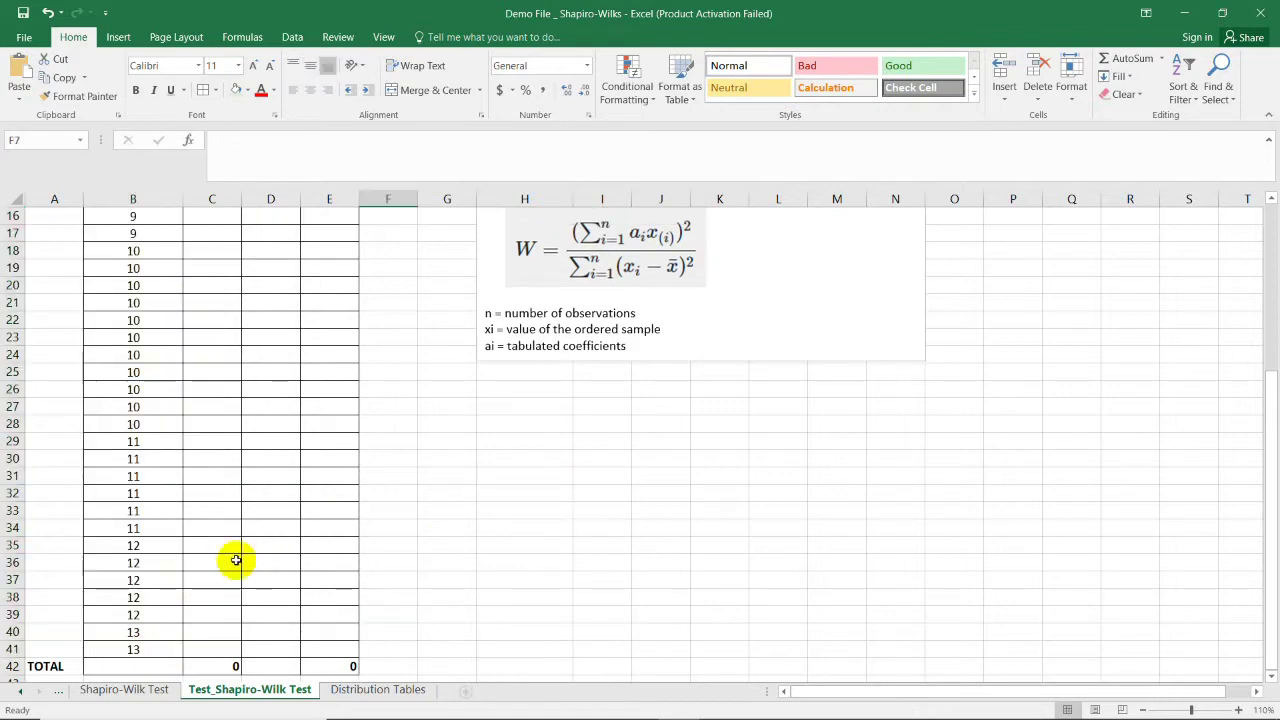
{"action": "scroll", "coordinate": [210, 550], "scroll_direction": "up", "scroll_amount": 5}
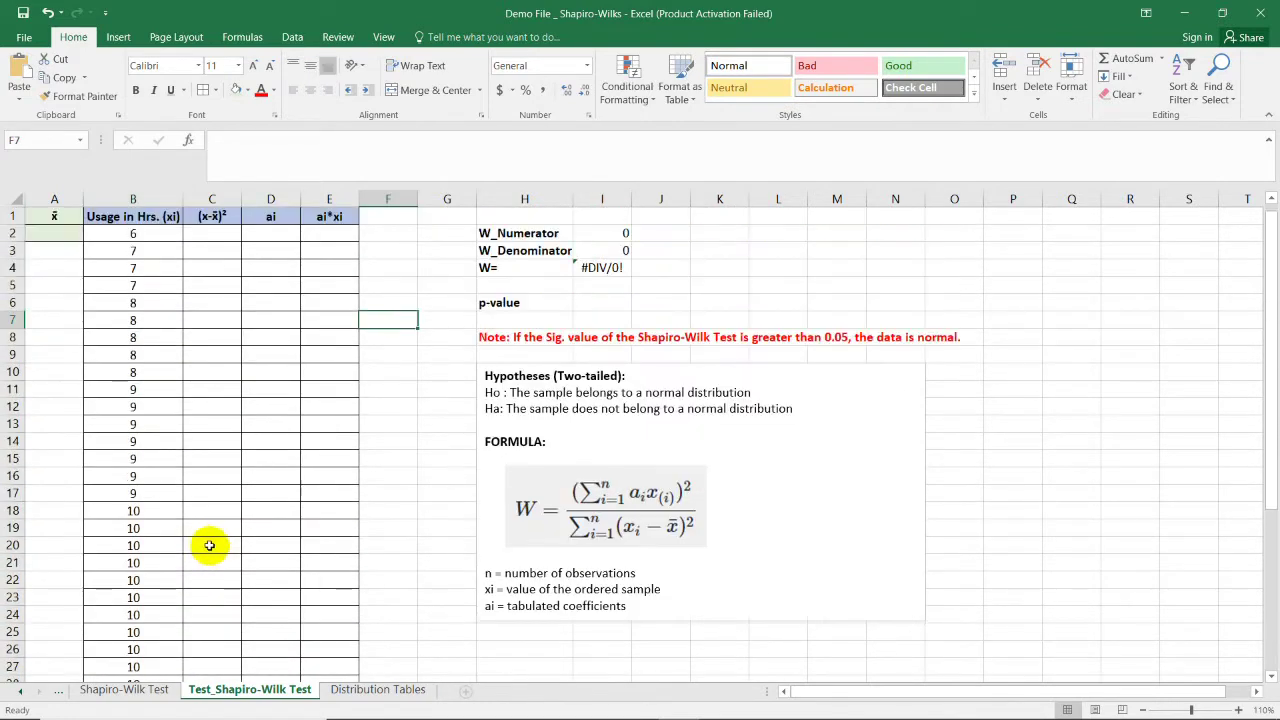
Step: Enter =AVERAGE(B2:B41) in A2, giving a mean usage of 9.8 hours
{"action": "double_click", "coordinate": [62, 237]}
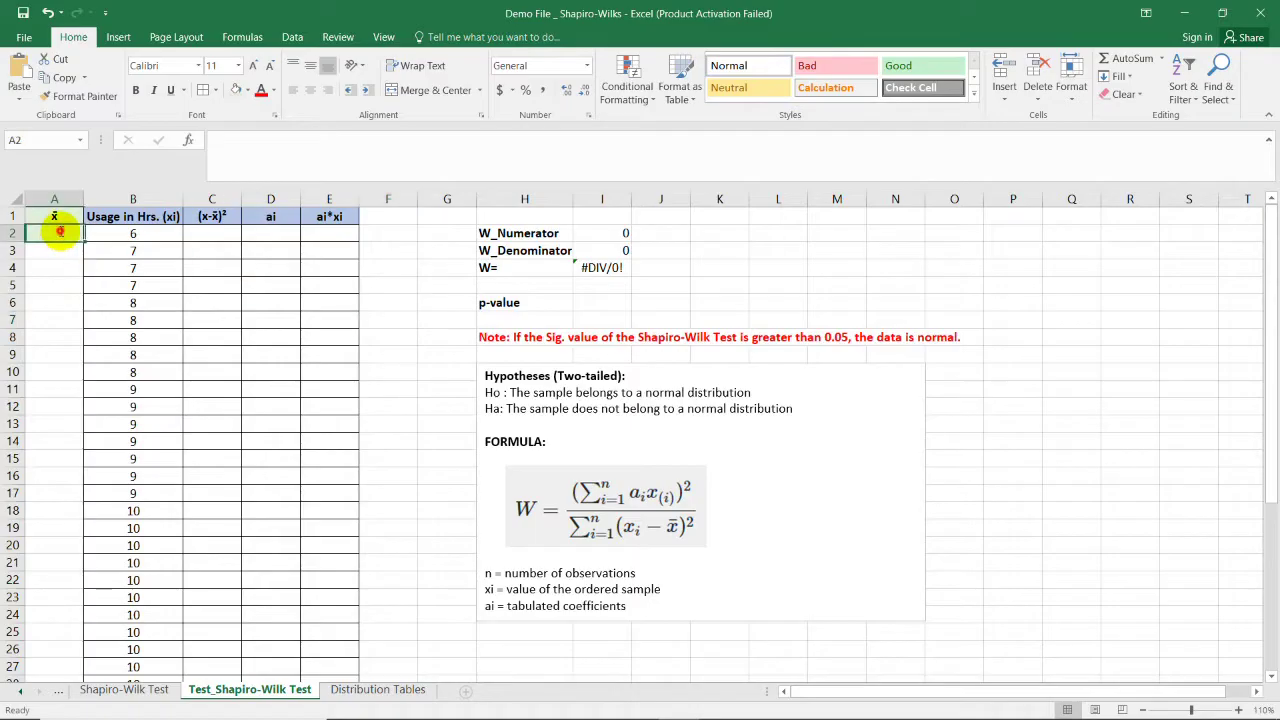
{"action": "type", "text": "="}
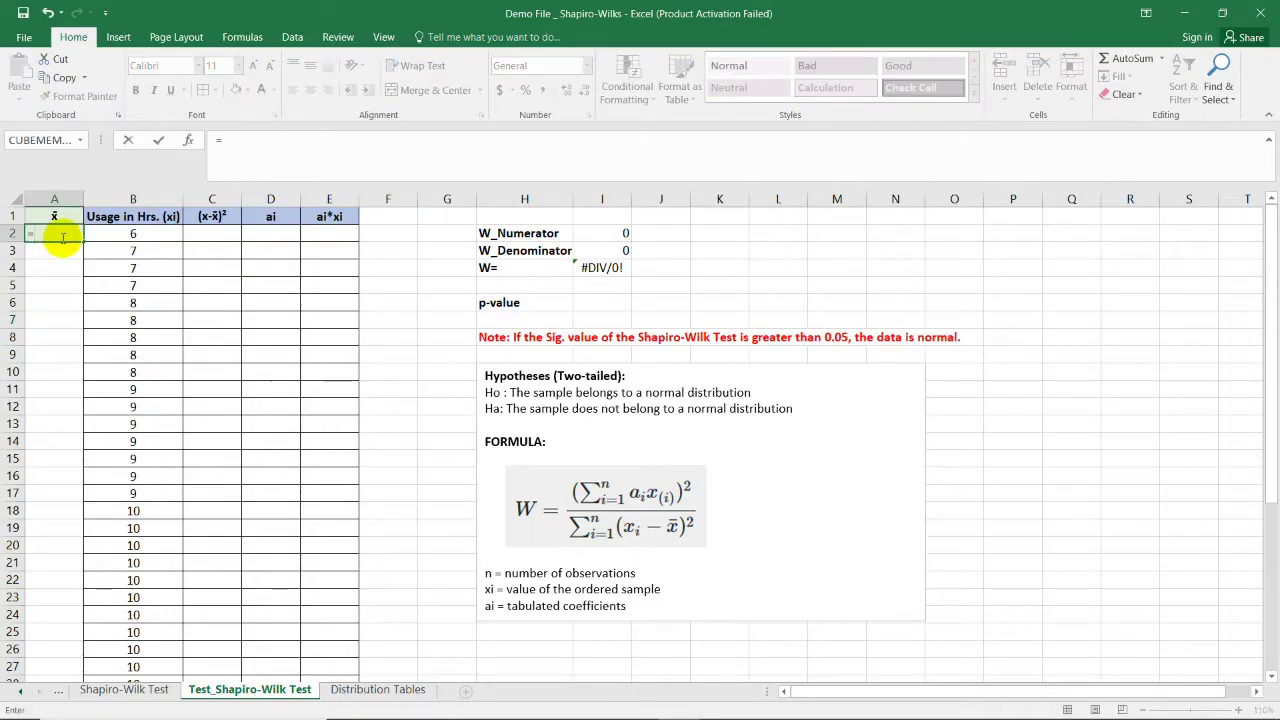
{"action": "type", "text": "average"}
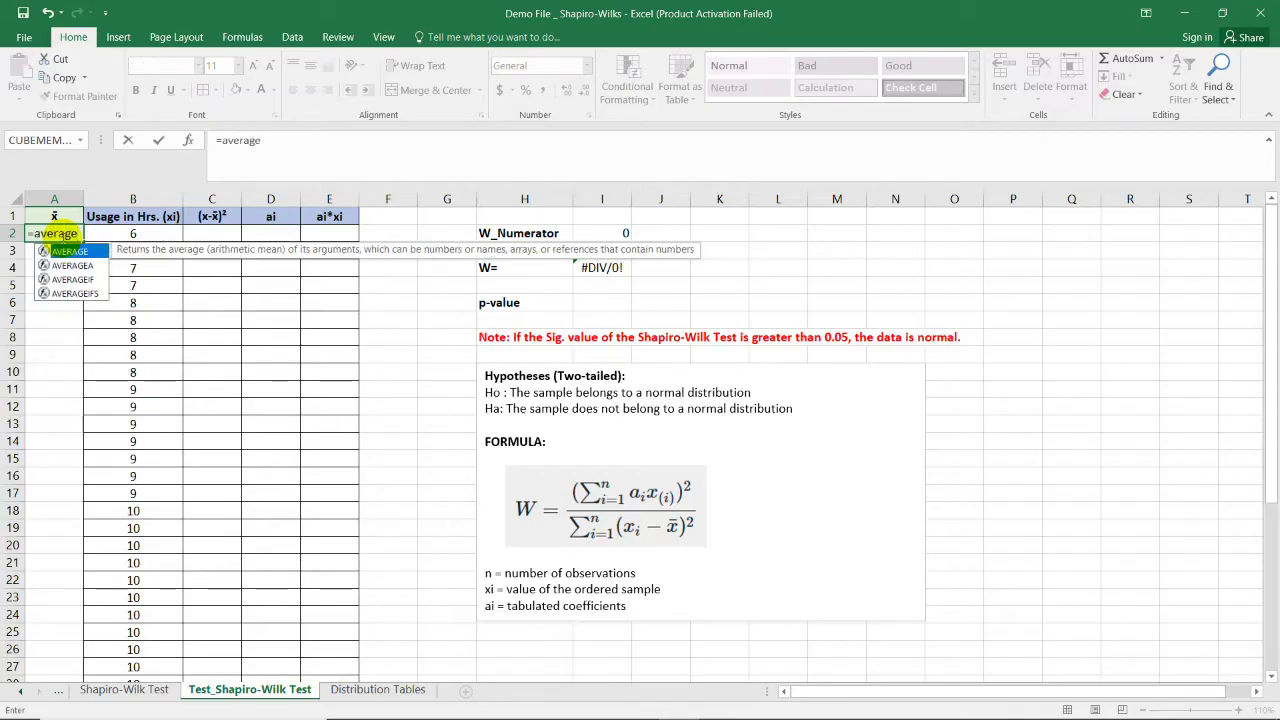
{"action": "type", "text": "("}
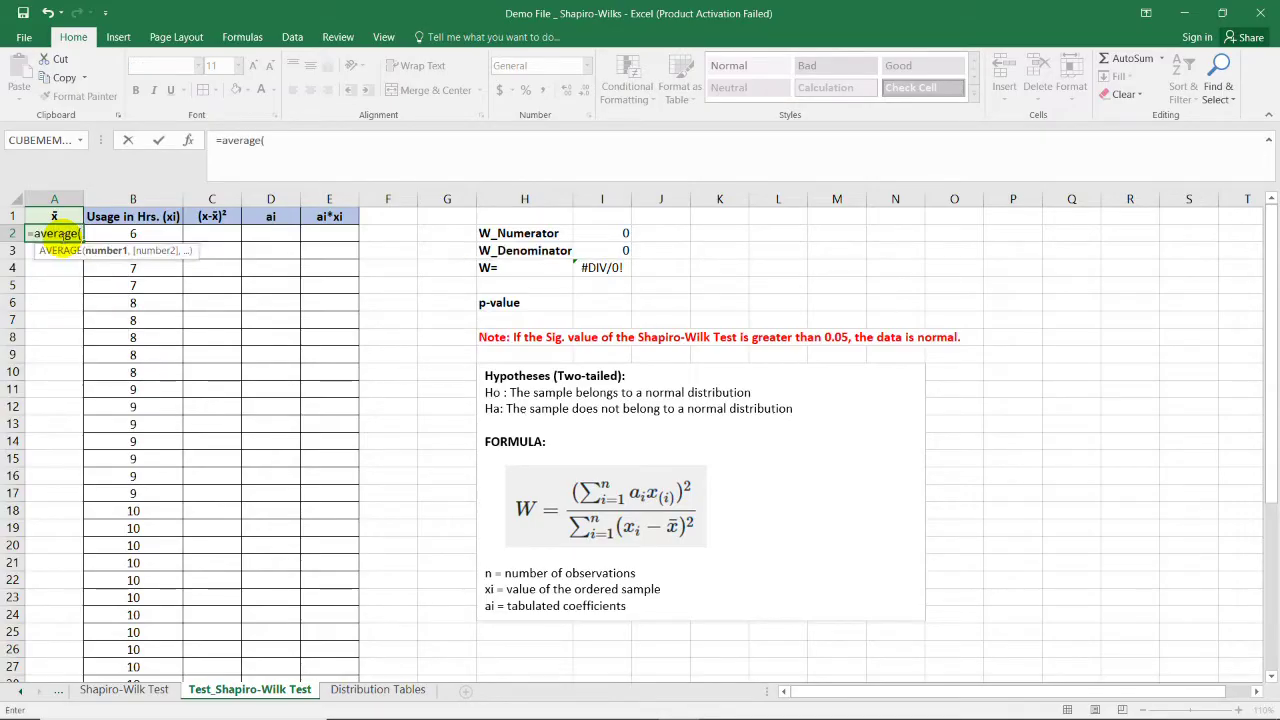
{"action": "left_click", "coordinate": [136, 233]}
{"action": "left_click_drag", "start_coordinate": [136, 233], "coordinate": [100, 660]}
{"action": "key", "text": "Return"}
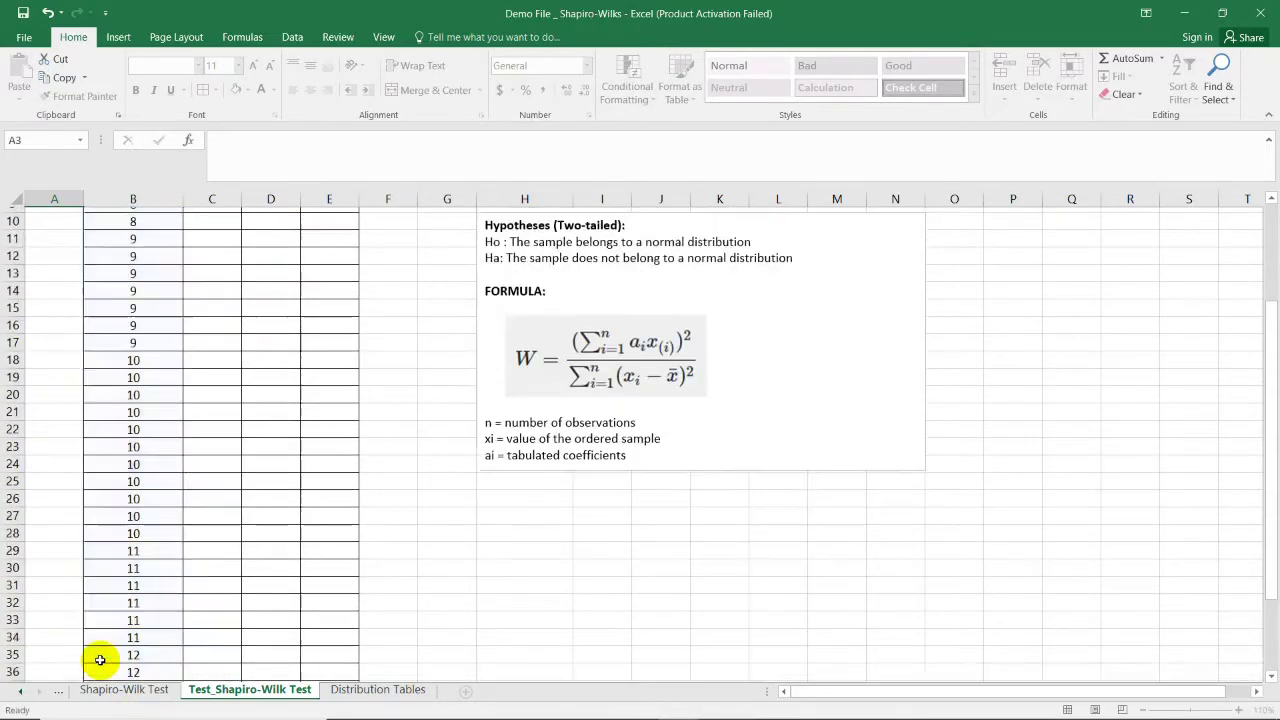
{"action": "scroll", "coordinate": [103, 300], "scroll_direction": "up", "scroll_amount": 1}
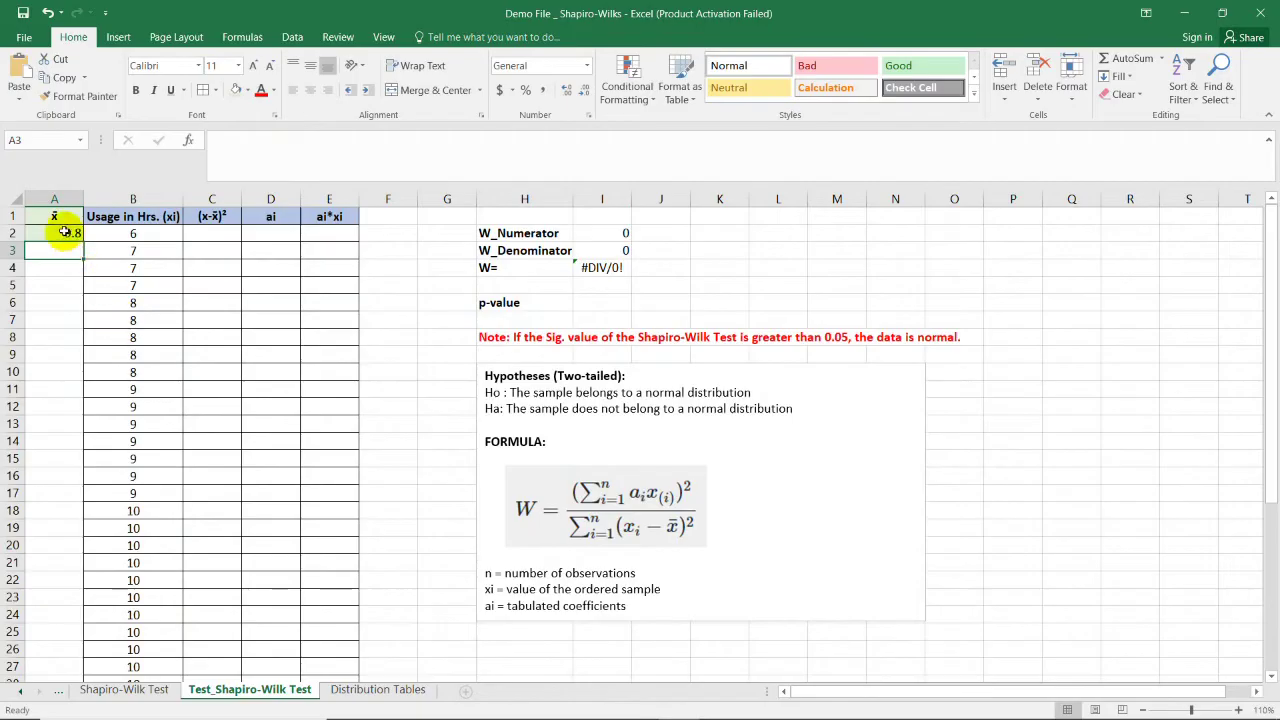
{"action": "left_click", "coordinate": [63, 232]}
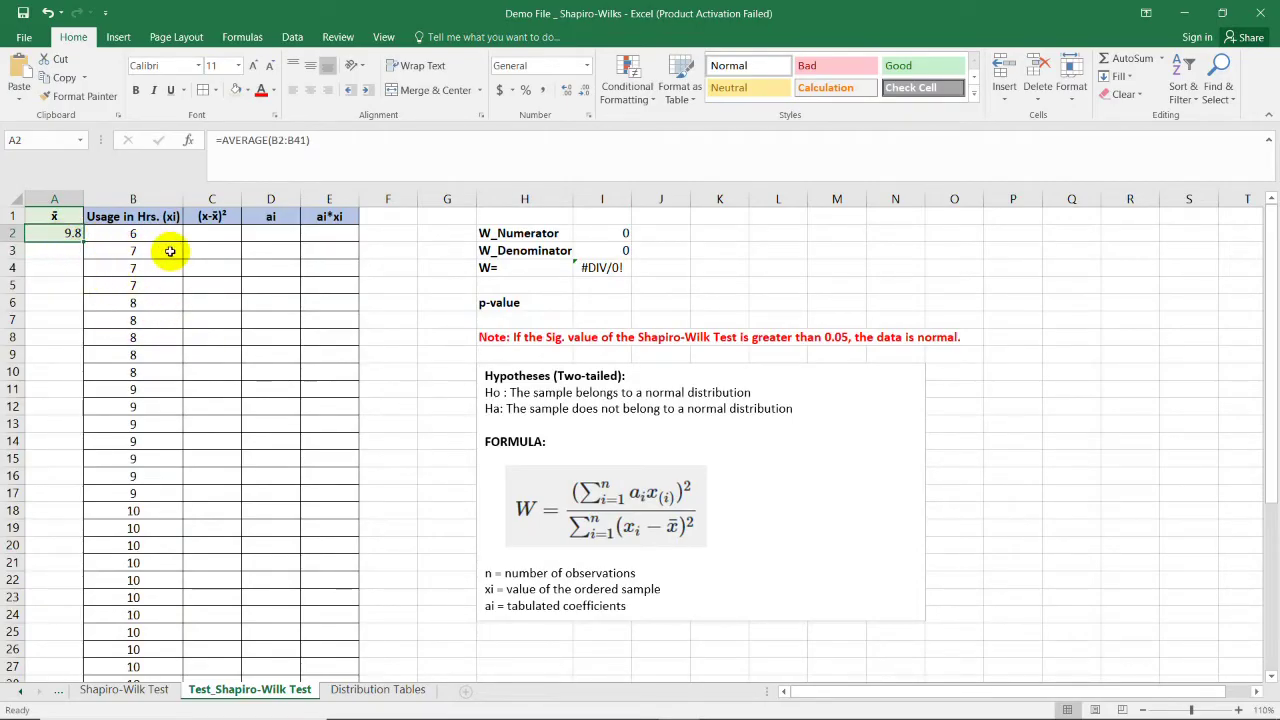
Step: Enter the squared deviation formula =(B2-A2)^2 in C2
{"action": "left_click", "coordinate": [207, 234]}
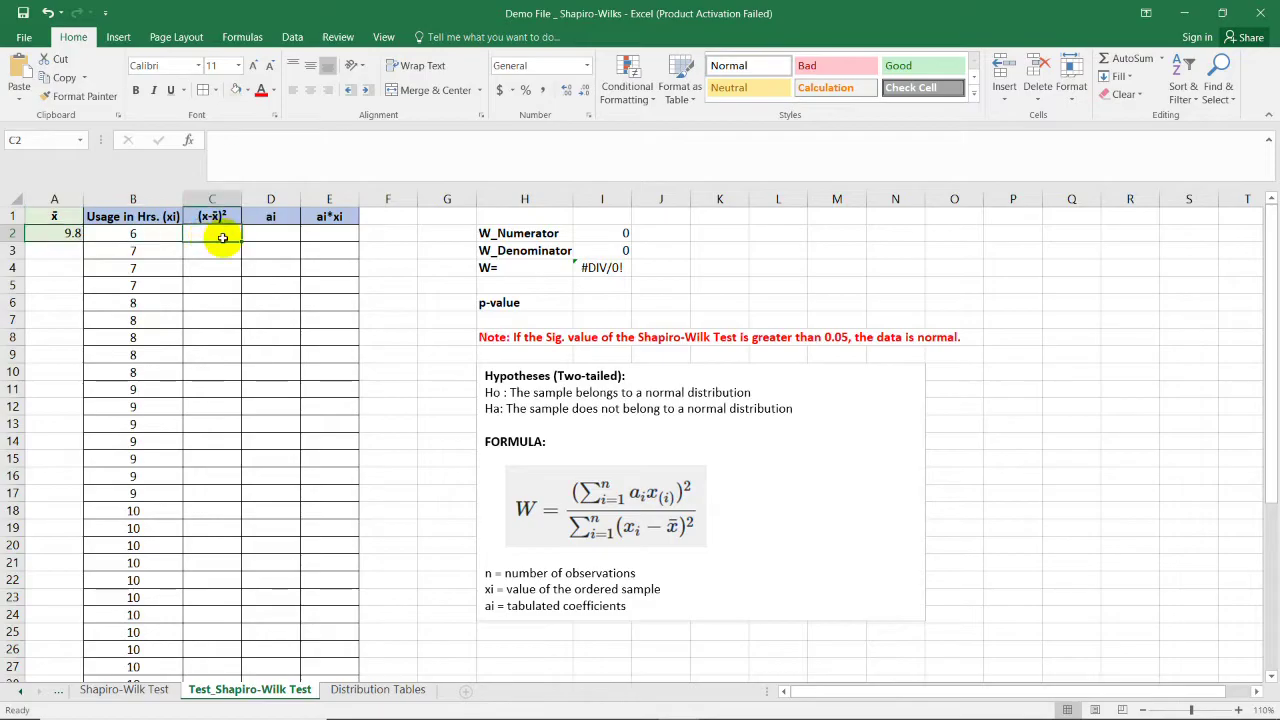
{"action": "mouse_move", "coordinate": [222, 235]}
{"action": "left_mouse_down"}
{"action": "mouse_move", "coordinate": [206, 334]}
{"action": "mouse_move", "coordinate": [206, 229]}
{"action": "left_mouse_up"}
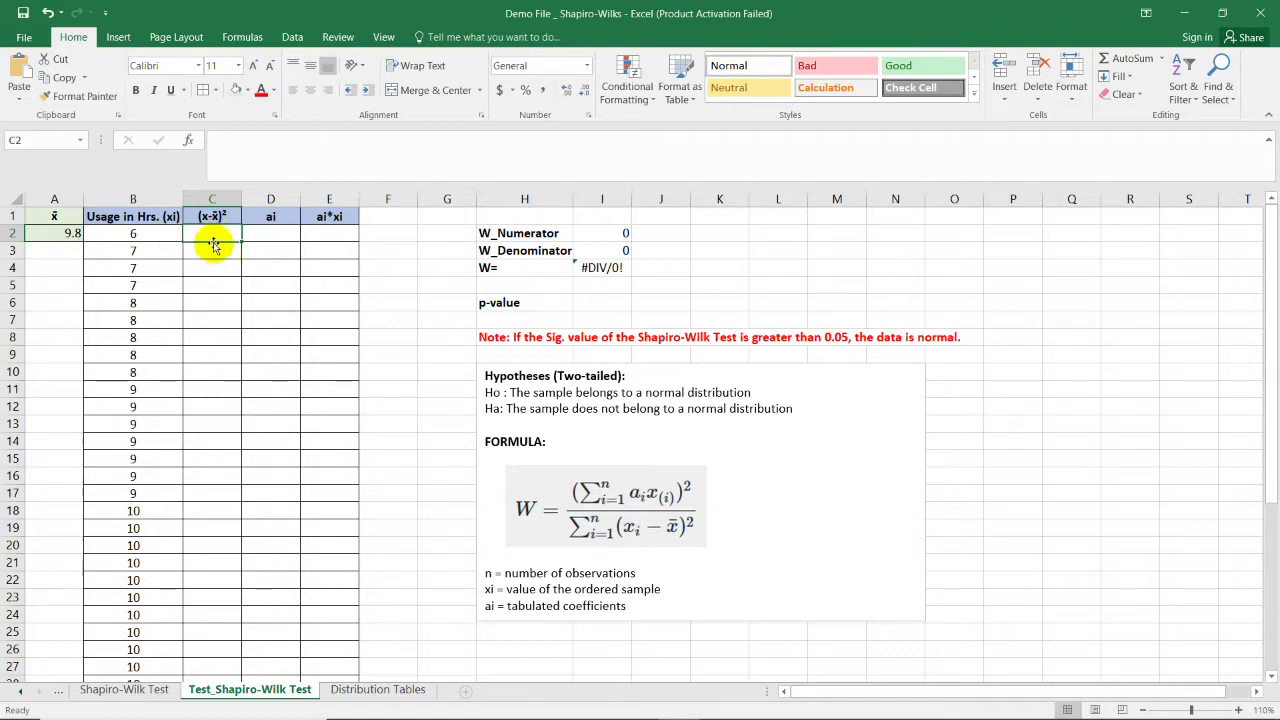
{"action": "type", "text": "="}
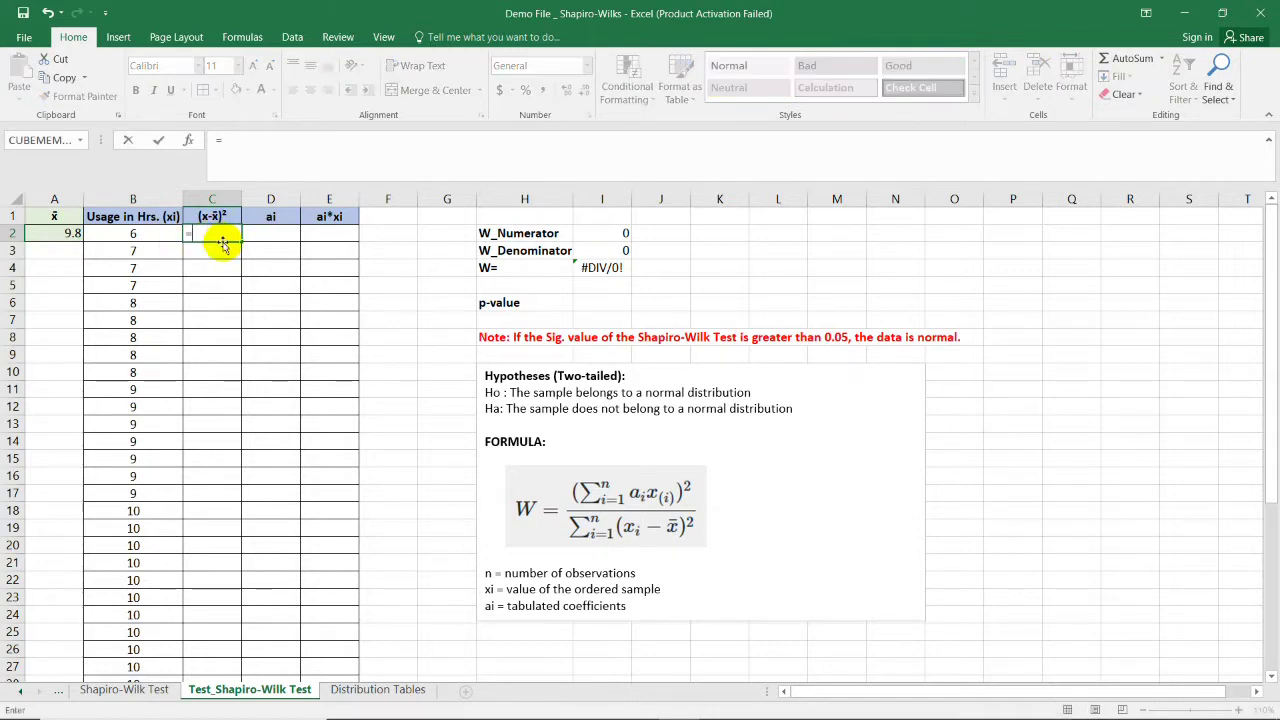
{"action": "type", "text": "("}
{"action": "left_click", "coordinate": [144, 233]}
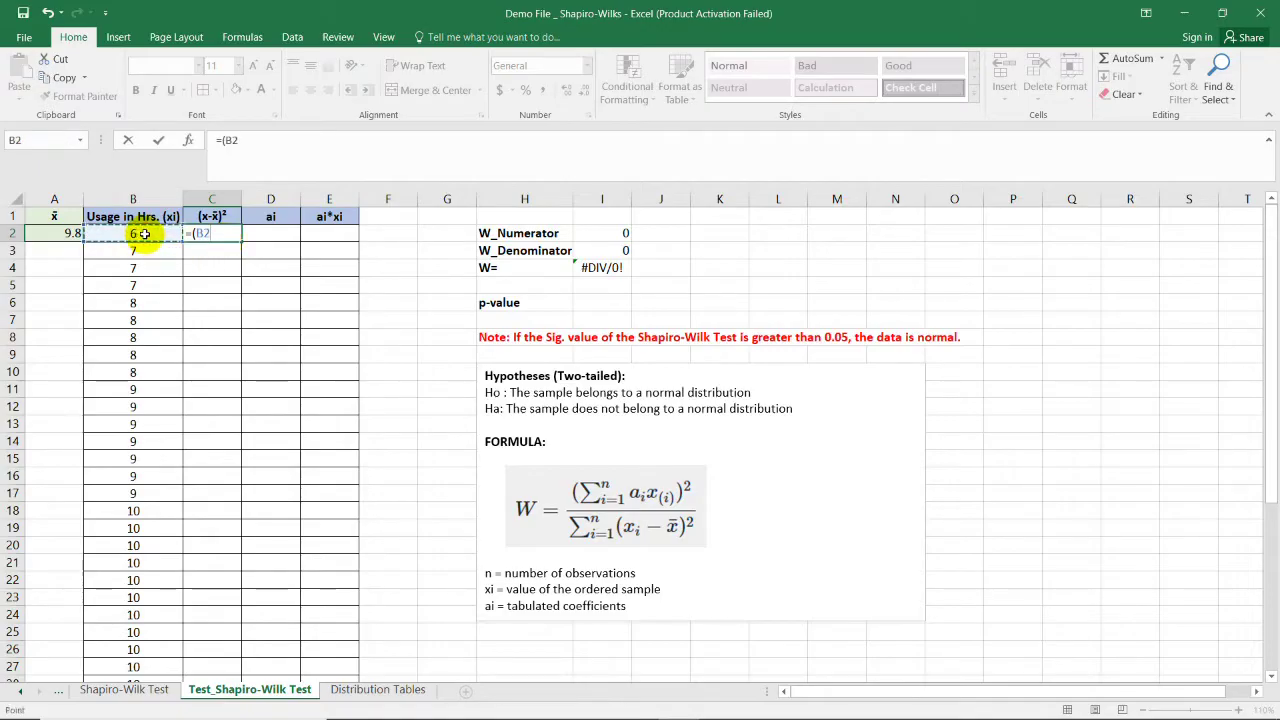
{"action": "type", "text": "-"}
{"action": "left_click", "coordinate": [64, 233]}
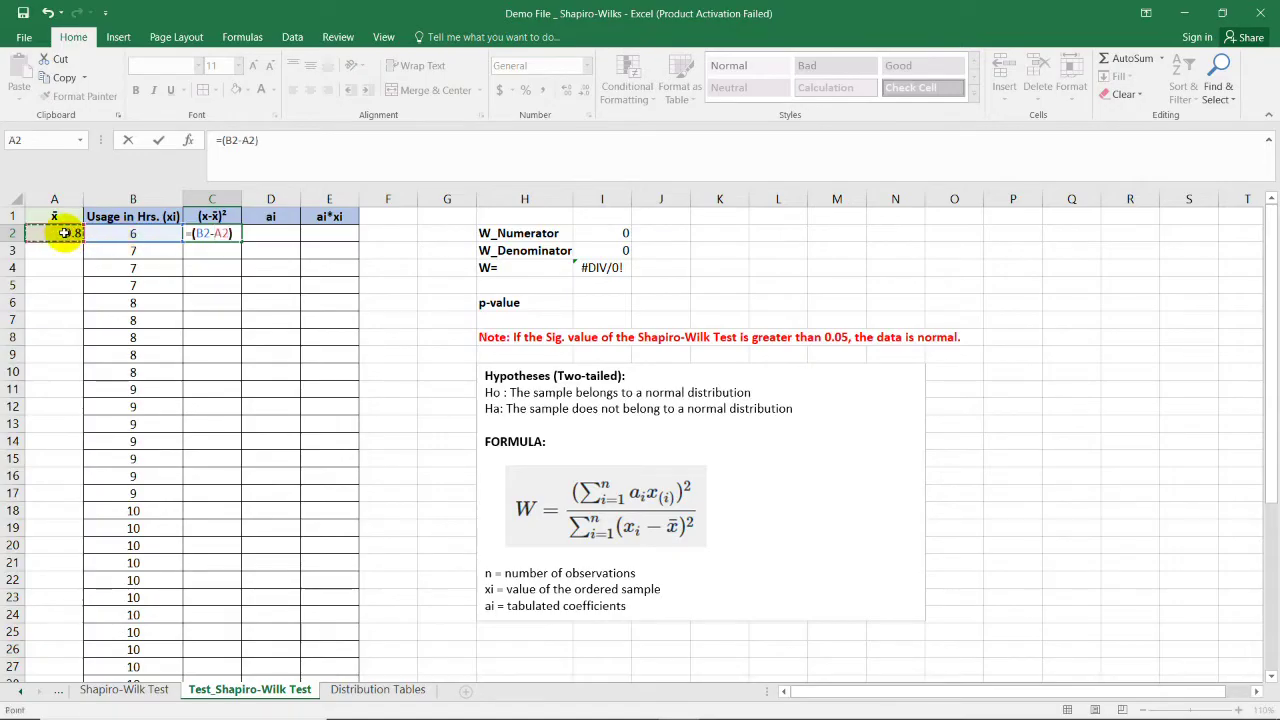
{"action": "type", "text": ")^2"}
{"action": "key", "text": "Return"}
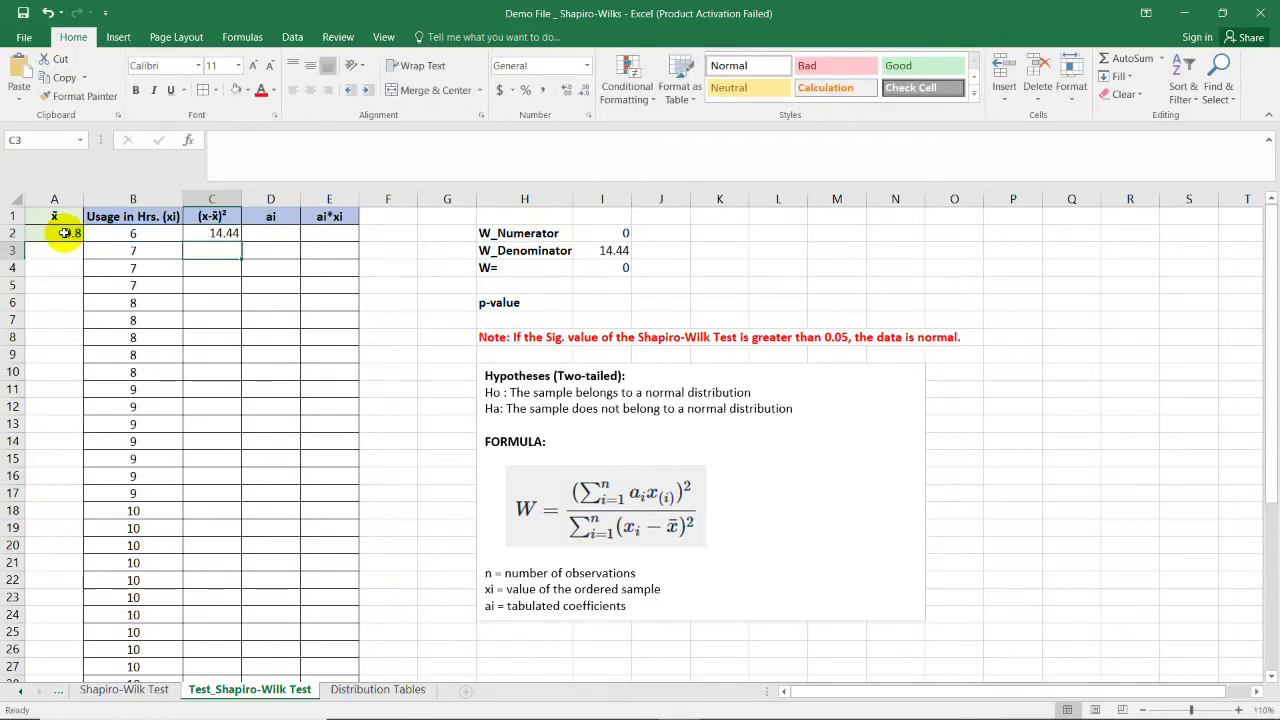
Step: Make the mean reference absolute so C2 reads =(B2-$A$2)^2
{"action": "left_click", "coordinate": [229, 235]}
{"action": "left_click", "coordinate": [159, 237]}
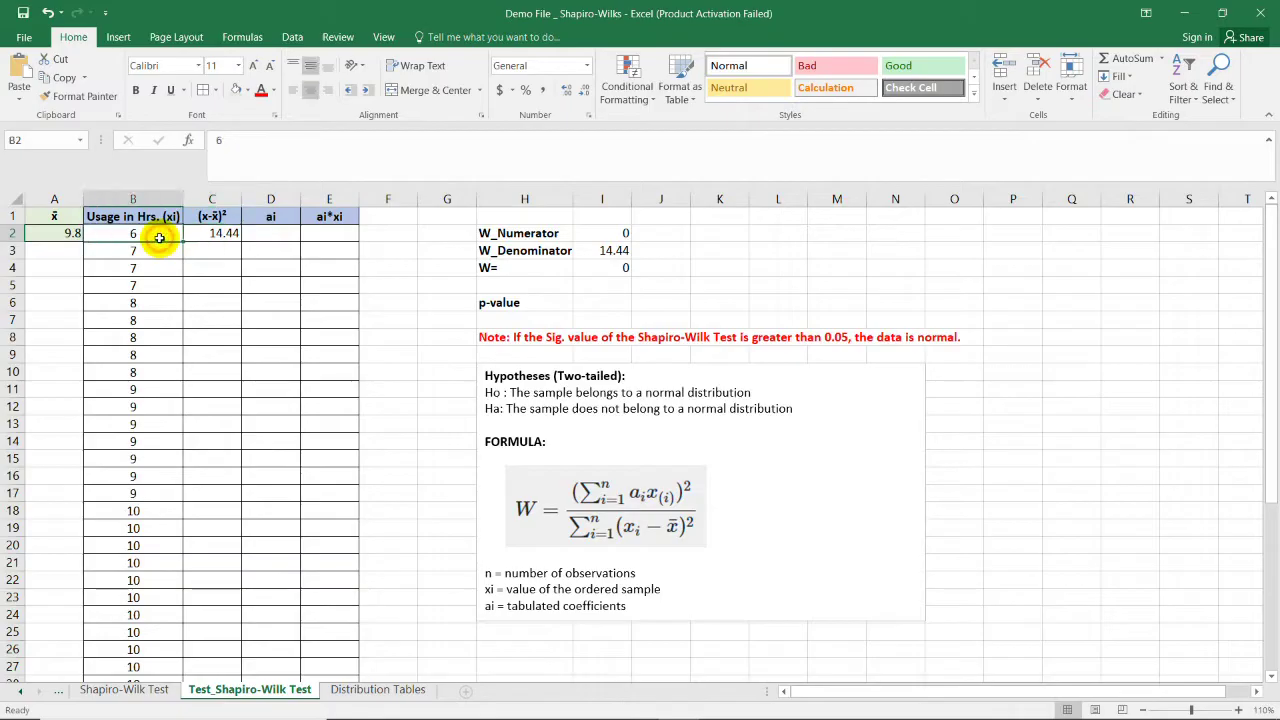
{"action": "left_click", "coordinate": [222, 238]}
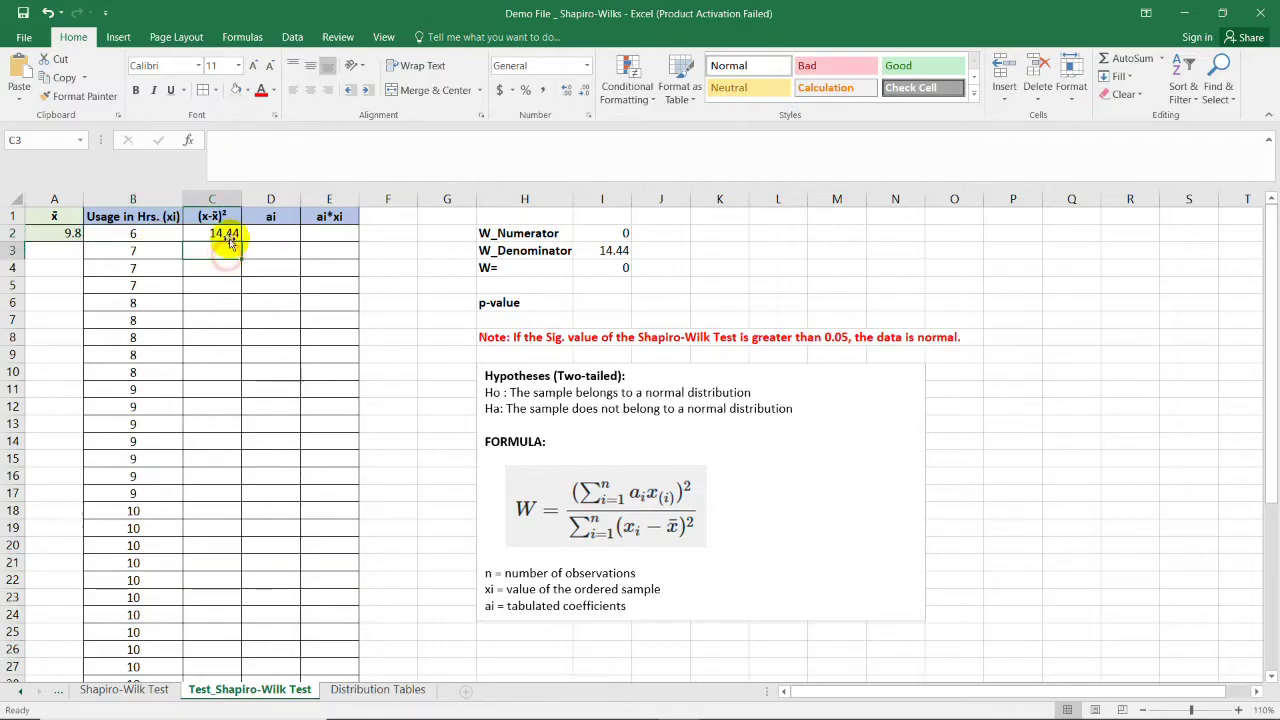
{"action": "left_click", "coordinate": [252, 141]}
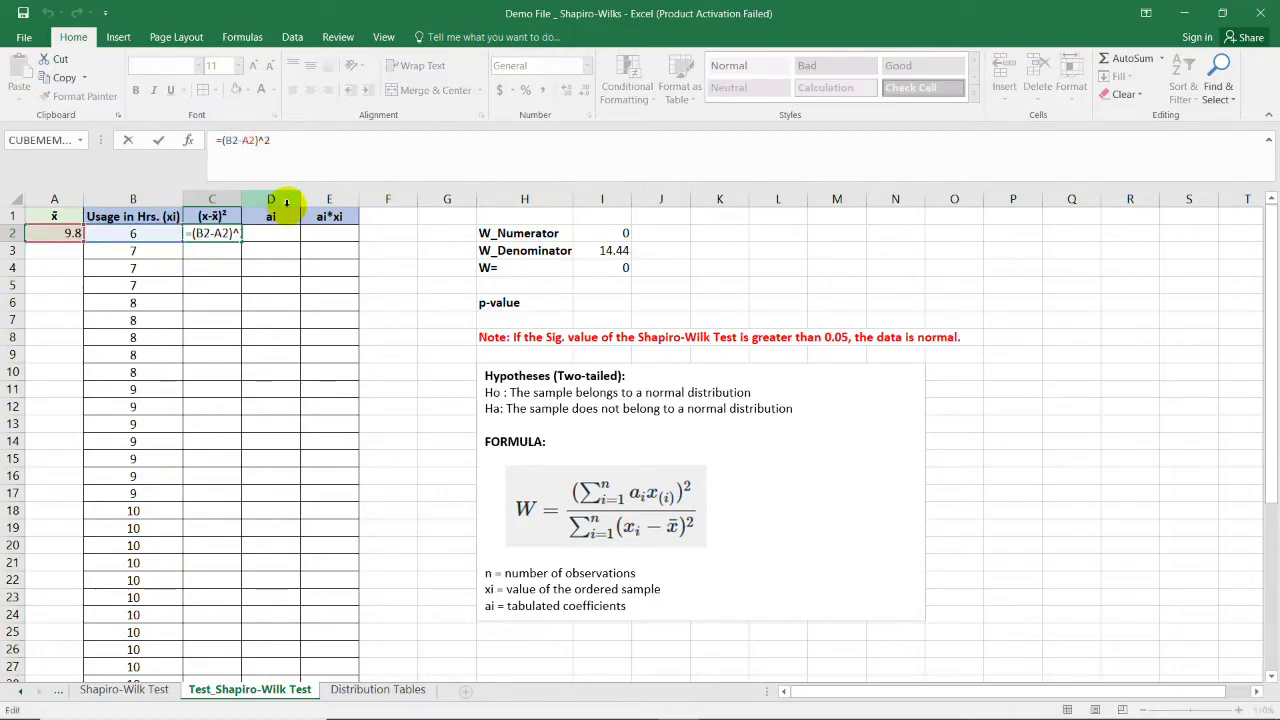
{"action": "type", "text": "$A$"}
{"action": "key", "text": "Return"}
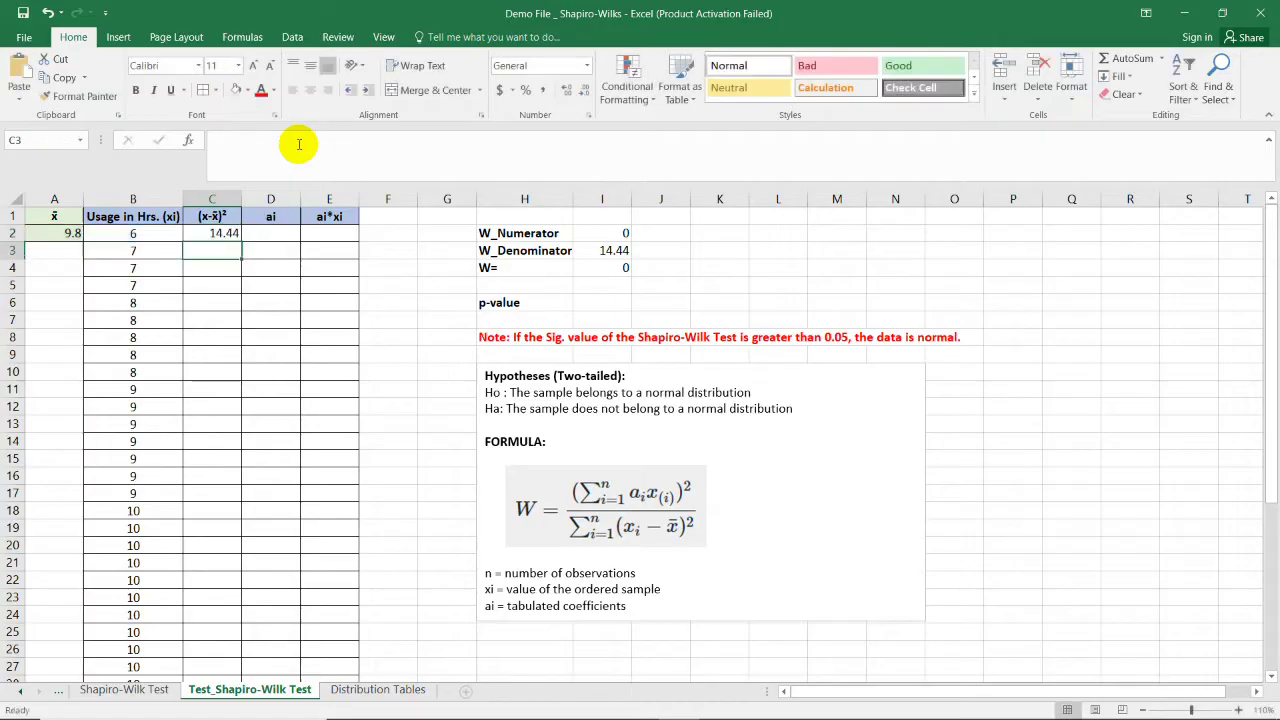
Step: Fill the squared deviations down to C41 and bring up the Distribution Table PDF
{"action": "left_click", "coordinate": [229, 236]}
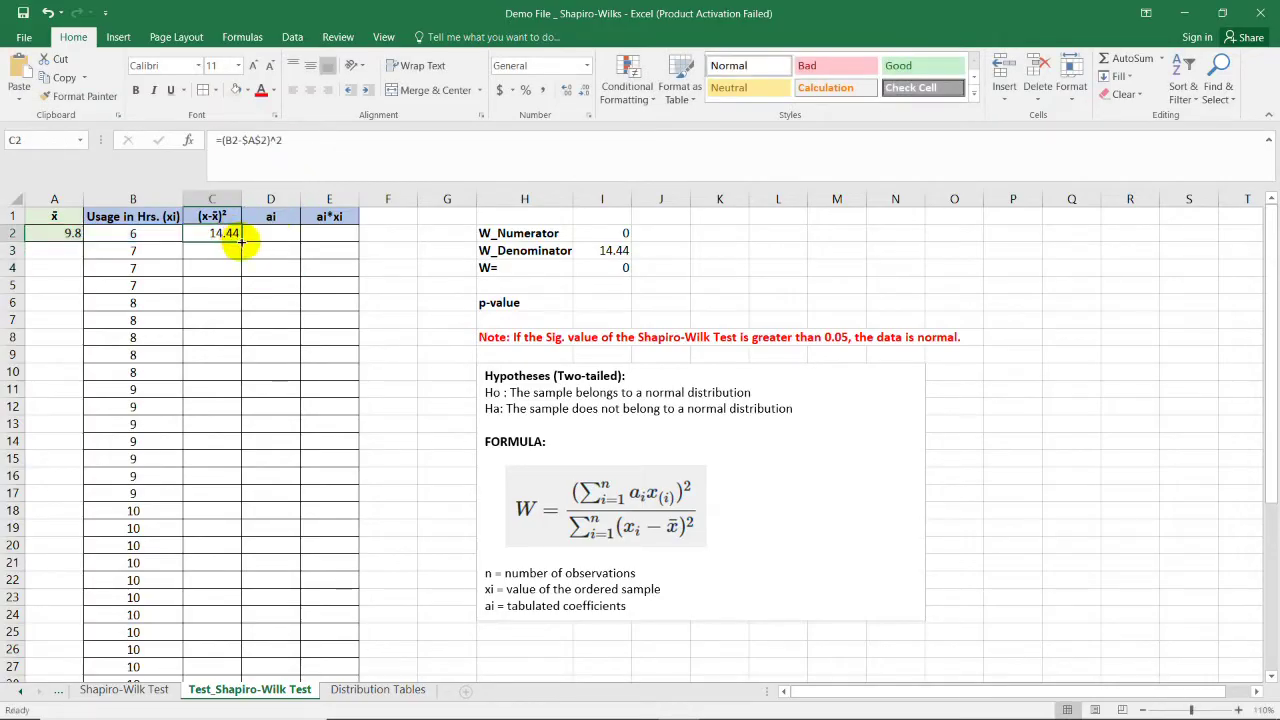
{"action": "left_click_drag", "start_coordinate": [241, 242], "coordinate": [221, 632]}
{"action": "scroll", "coordinate": [243, 480], "scroll_direction": "up", "scroll_amount": 5}
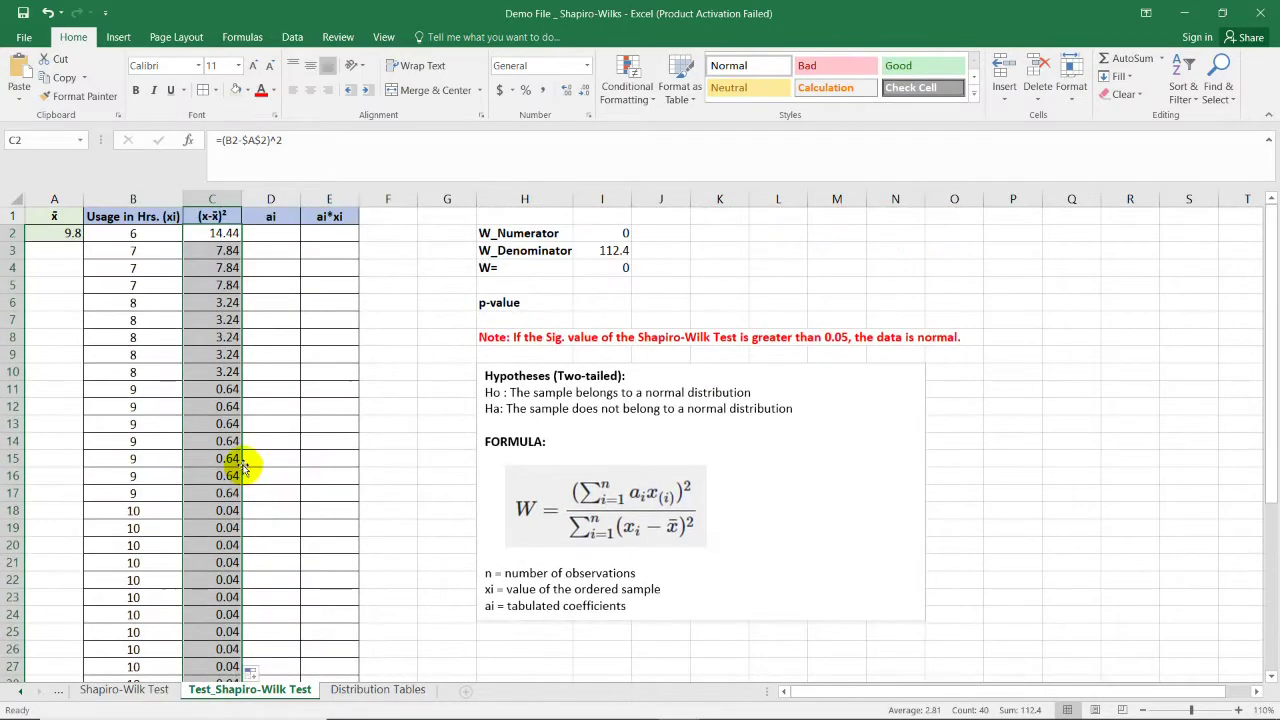
{"action": "left_click", "coordinate": [266, 303]}
{"action": "left_click", "coordinate": [229, 250]}
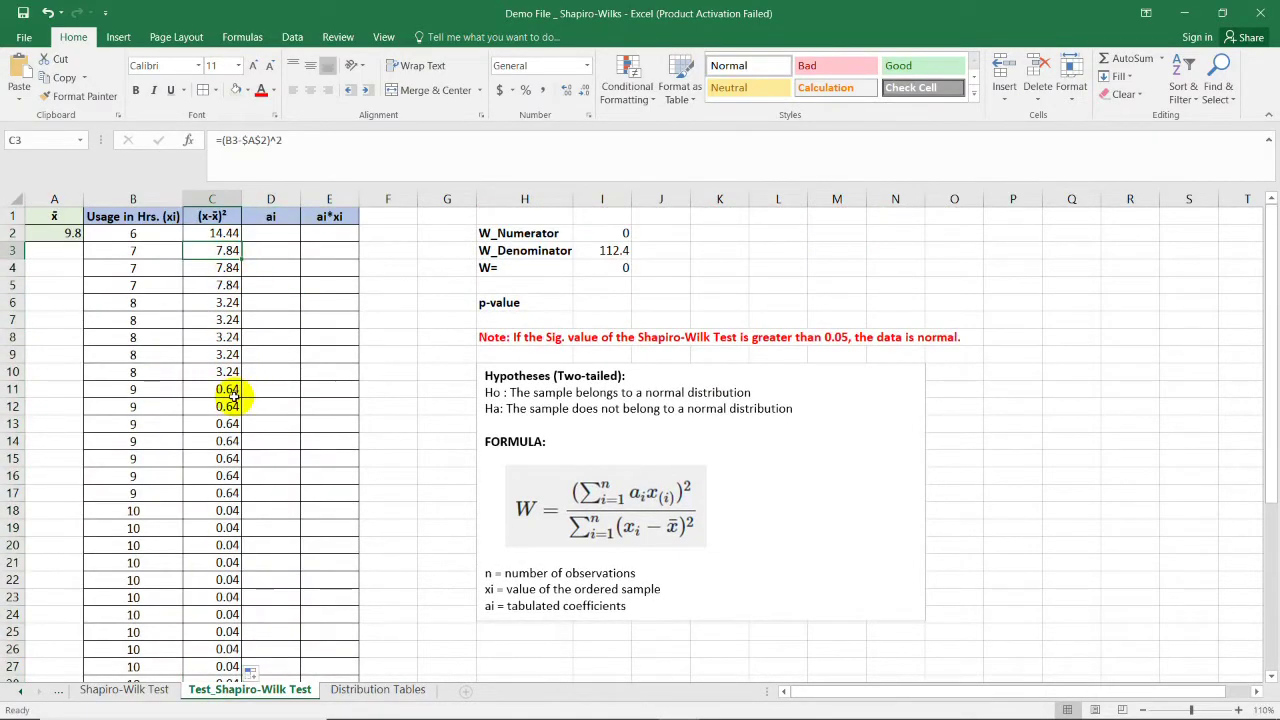
{"action": "key", "text": "Down"}
{"action": "key", "text": "Down"}
{"action": "key", "text": "Down"}
{"action": "key", "text": "Down"}
{"action": "key", "text": "Down"}
{"action": "key", "text": "Down"}
{"action": "key", "text": "Down"}
{"action": "key", "text": "Down"}
{"action": "key", "text": "Down"}
{"action": "key", "text": "Down"}
{"action": "key", "text": "Down"}
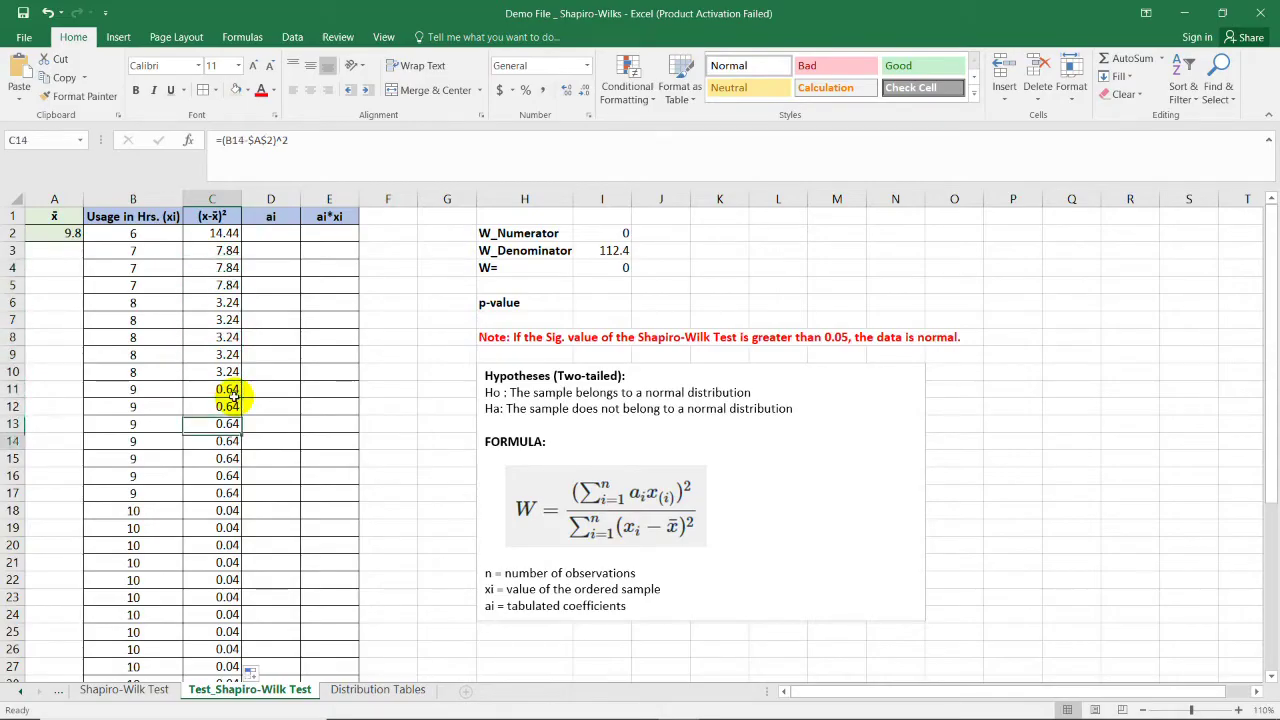
{"action": "key", "text": "Down"}
{"action": "key", "text": "Down"}
{"action": "key", "text": "Down"}
{"action": "scroll", "coordinate": [230, 405], "scroll_direction": "down", "scroll_amount": 7}
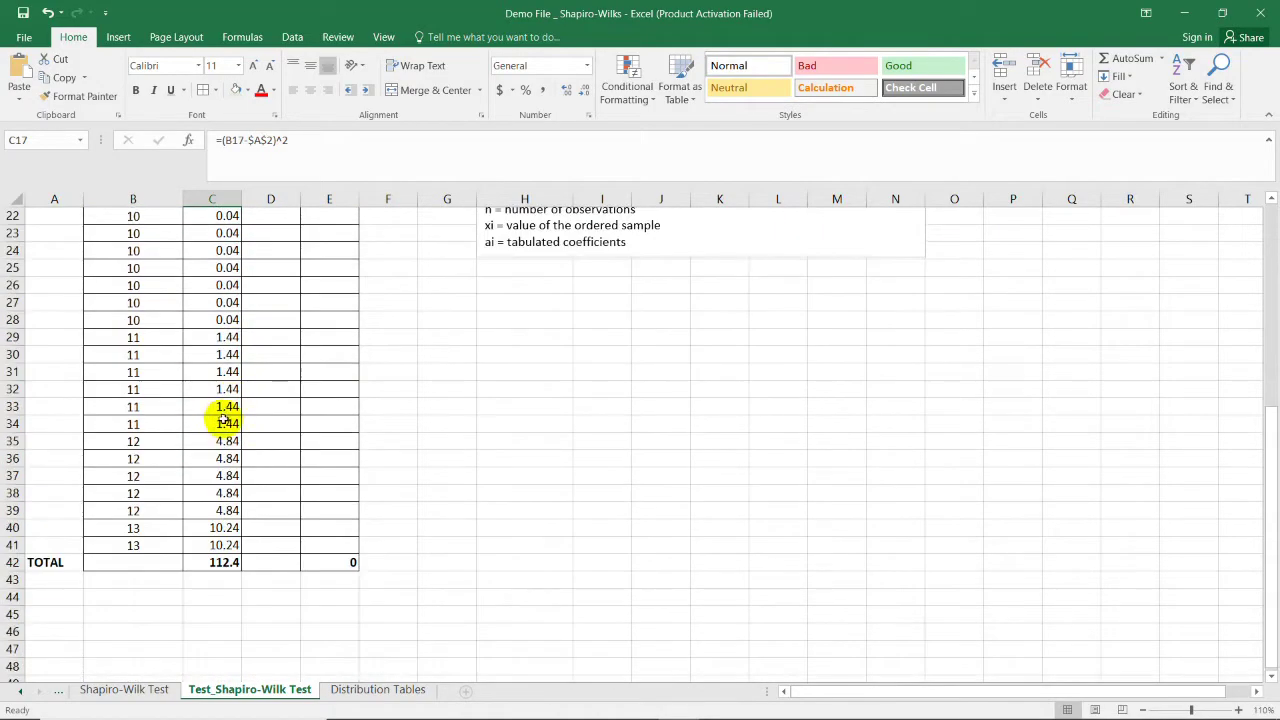
{"action": "scroll", "coordinate": [225, 421], "scroll_direction": "up", "scroll_amount": 7}
{"action": "left_click", "coordinate": [226, 199]}
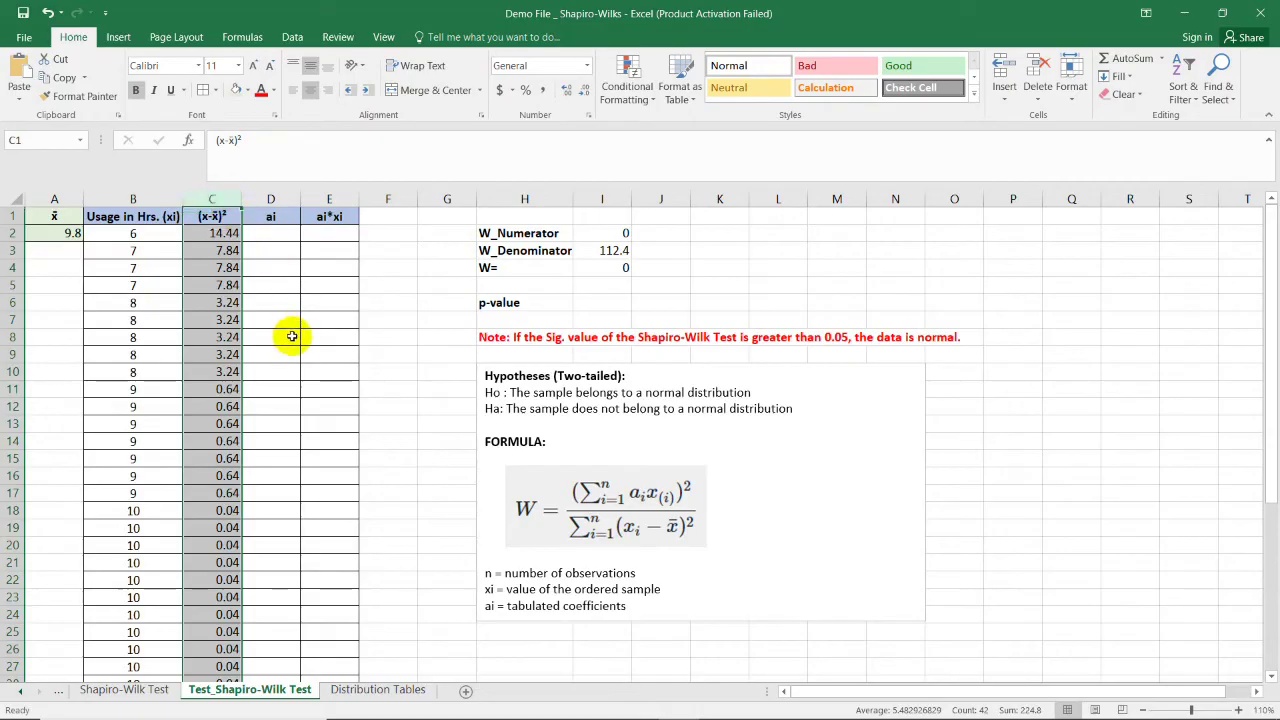
{"action": "key", "text": "alt+Tab"}
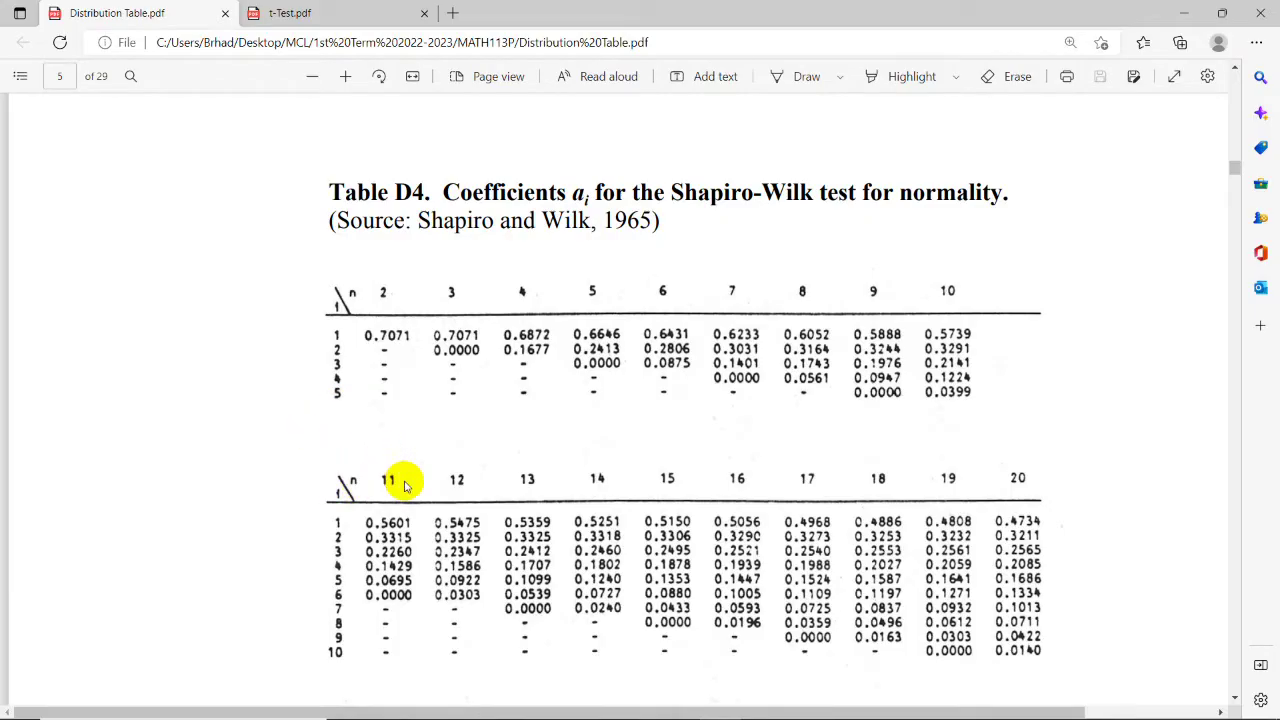
Step: Find Table D4's n=40 coefficients, 0.3964 down to 0.0049, then return to Excel
{"action": "scroll", "coordinate": [1015, 475], "scroll_direction": "down", "scroll_amount": 4}
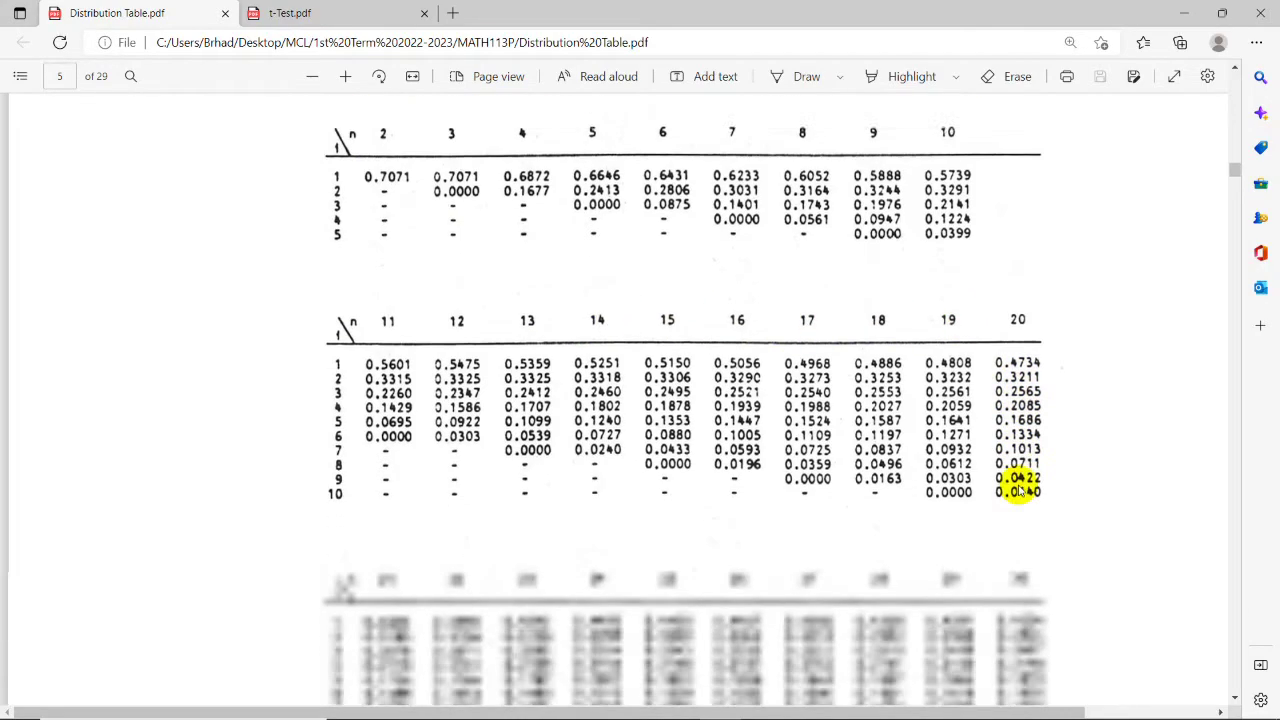
{"action": "scroll", "coordinate": [1020, 478], "scroll_direction": "down", "scroll_amount": 12}
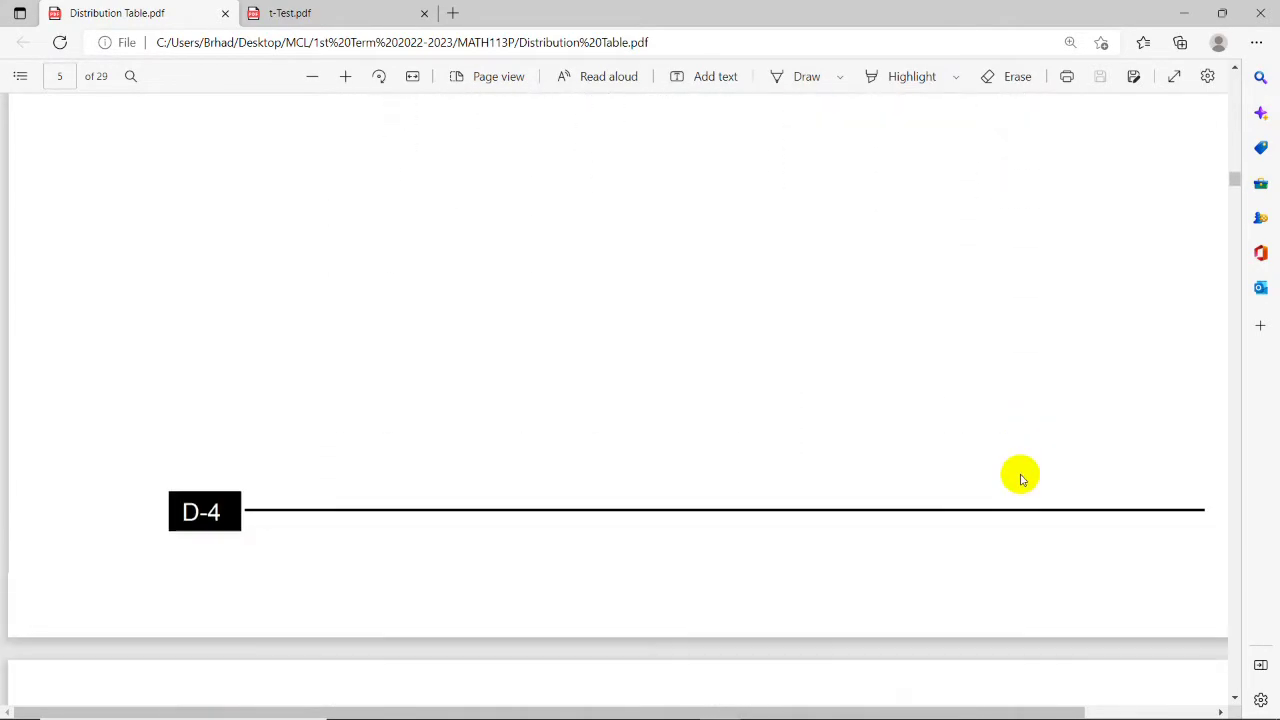
{"action": "scroll", "coordinate": [1020, 478], "scroll_direction": "down", "scroll_amount": 3}
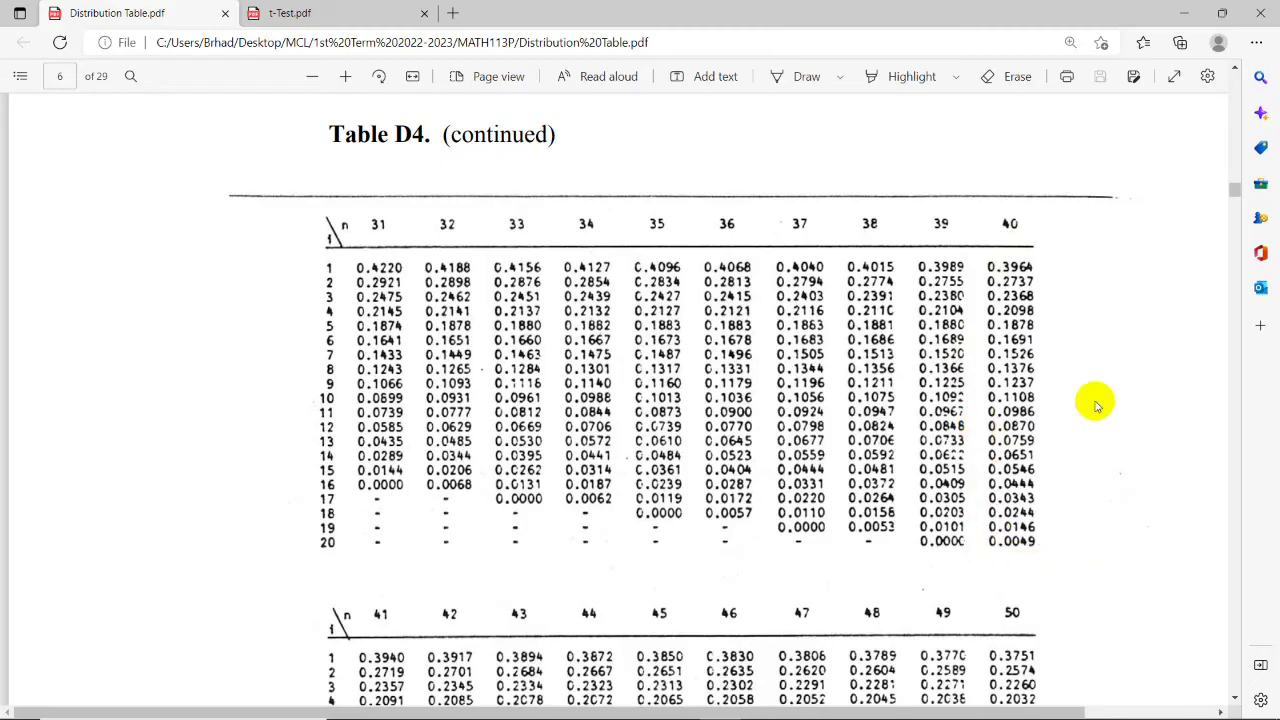
{"action": "scroll", "coordinate": [447, 462], "scroll_direction": "down", "scroll_amount": 4}
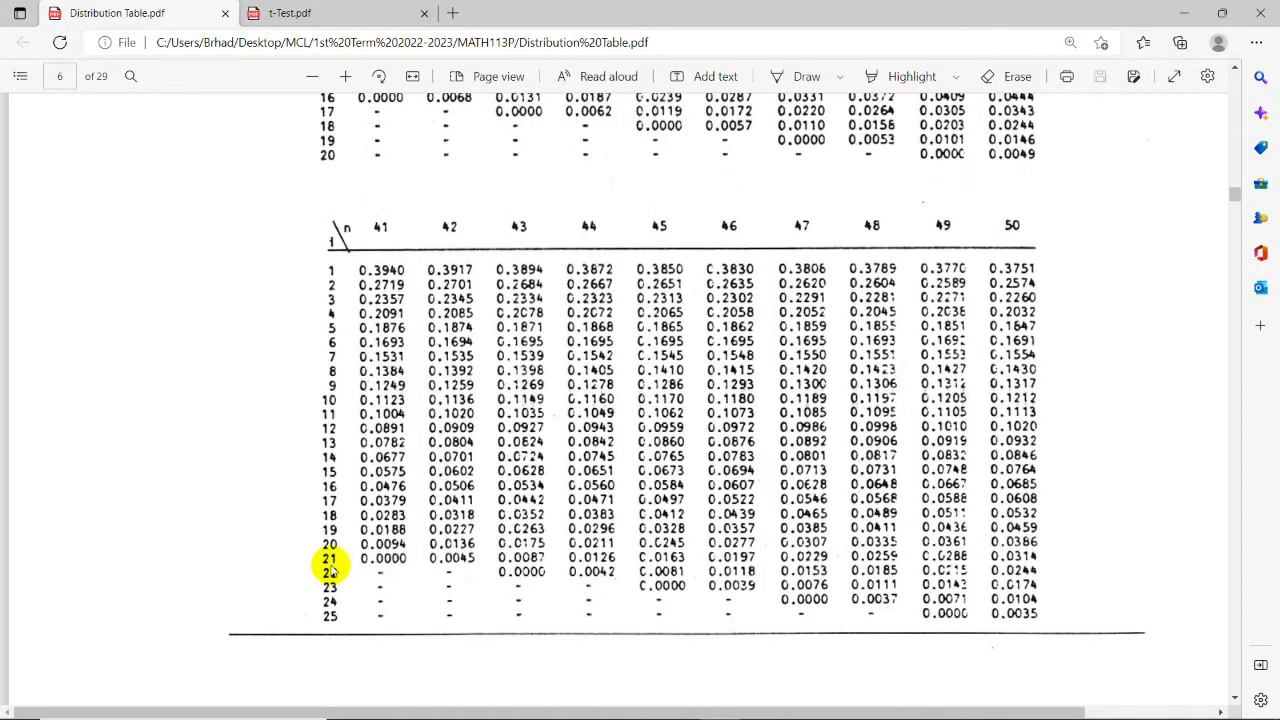
{"action": "scroll", "coordinate": [514, 543], "scroll_direction": "up", "scroll_amount": 4}
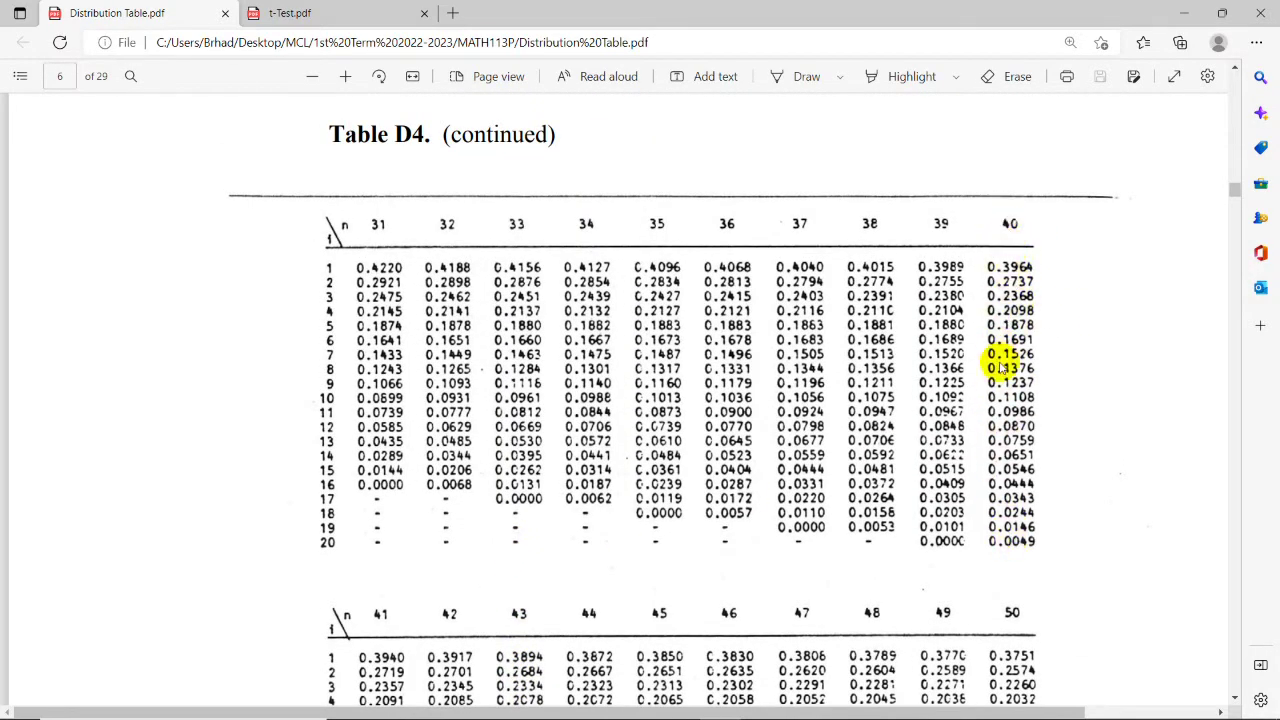
{"action": "key", "text": "alt+Tab"}
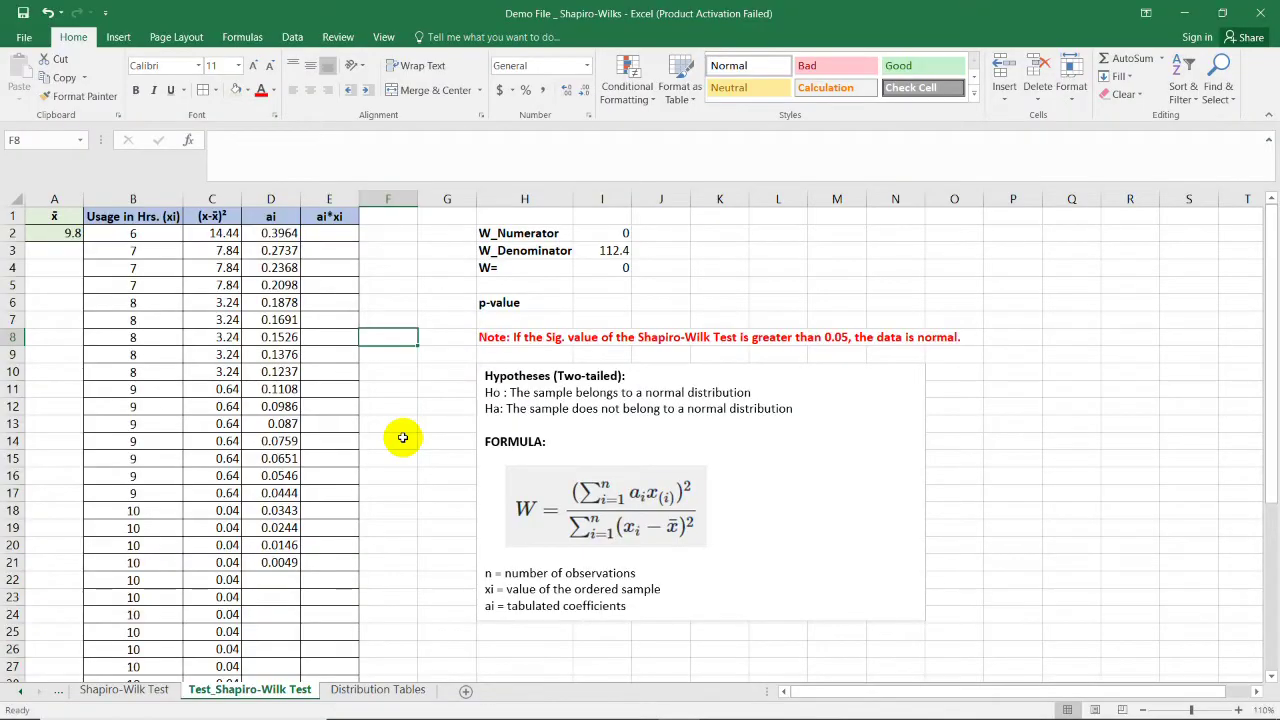
Step: Copy the ai coefficients D2:D21 into column P starting at P2
{"action": "left_click_drag", "start_coordinate": [288, 233], "coordinate": [286, 548]}
{"action": "scroll", "coordinate": [403, 503], "scroll_direction": "down", "scroll_amount": 4}
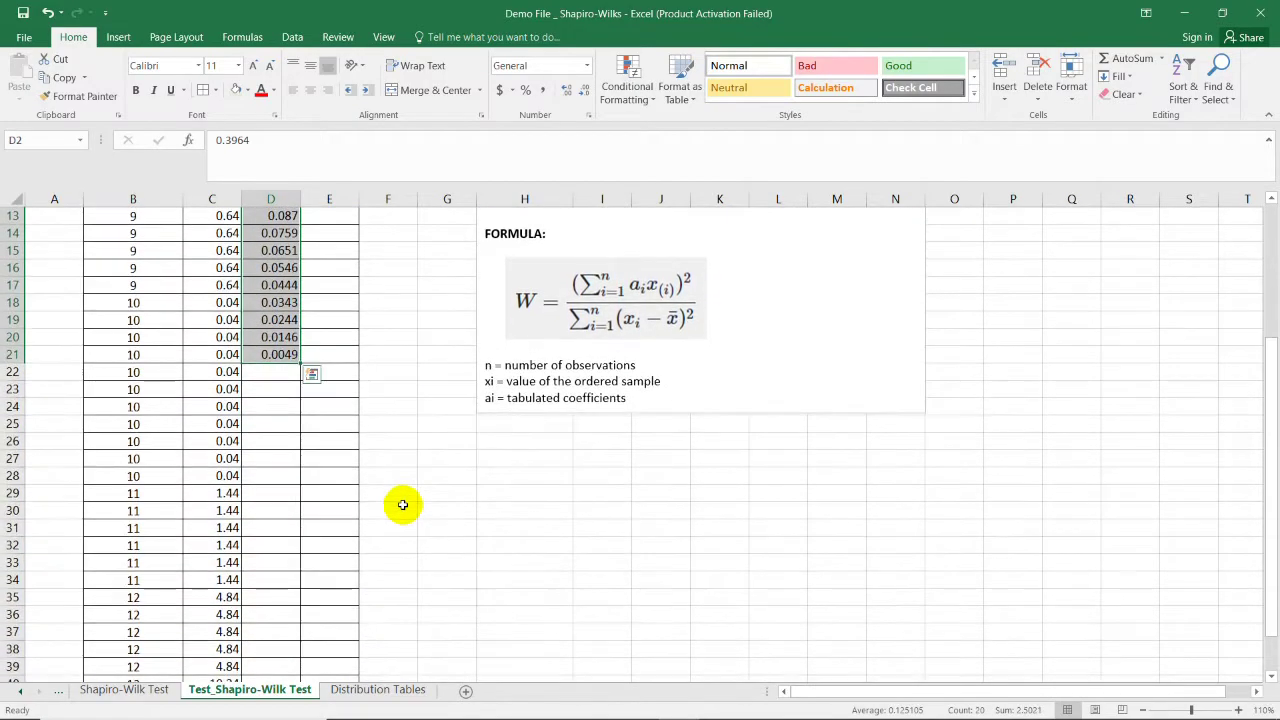
{"action": "left_click_drag", "start_coordinate": [278, 372], "coordinate": [296, 617]}
{"action": "scroll", "coordinate": [290, 590], "scroll_direction": "up", "scroll_amount": 4}
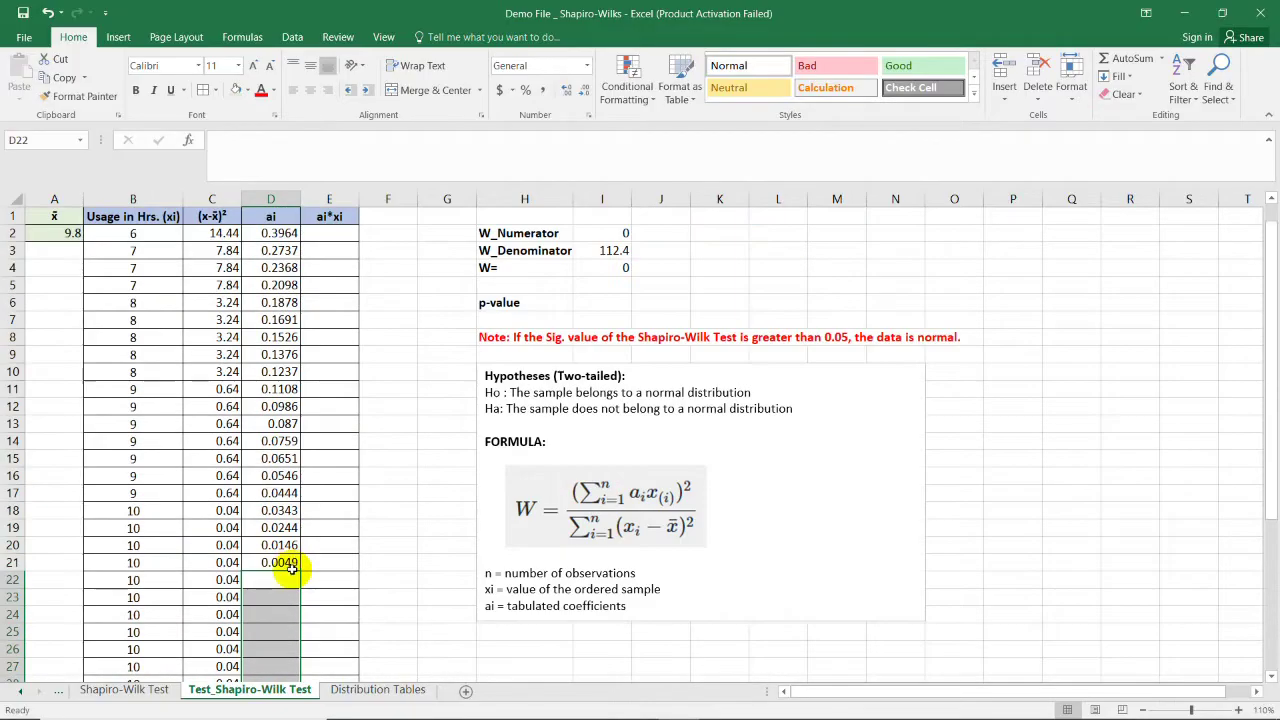
{"action": "left_click", "coordinate": [386, 372]}
{"action": "left_click_drag", "start_coordinate": [282, 232], "coordinate": [270, 562]}
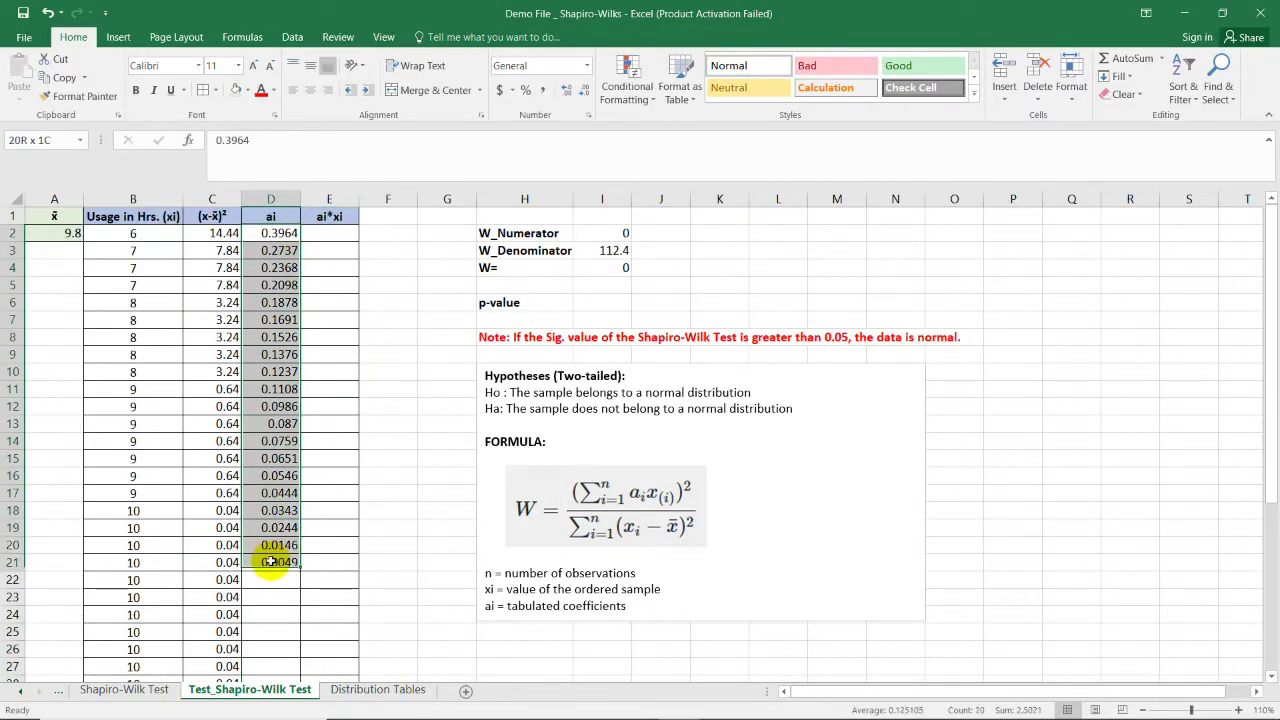
{"action": "key", "text": "ctrl+c"}
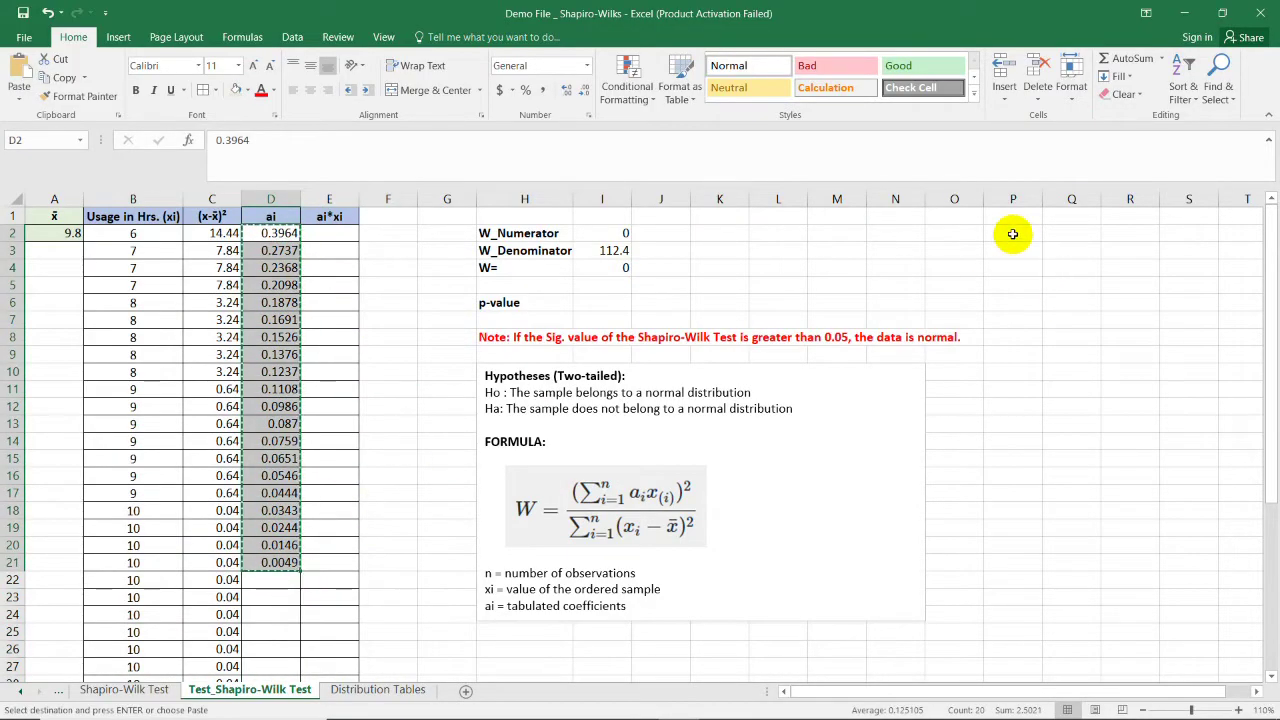
{"action": "left_click", "coordinate": [1012, 233]}
{"action": "right_click", "coordinate": [1014, 235]}
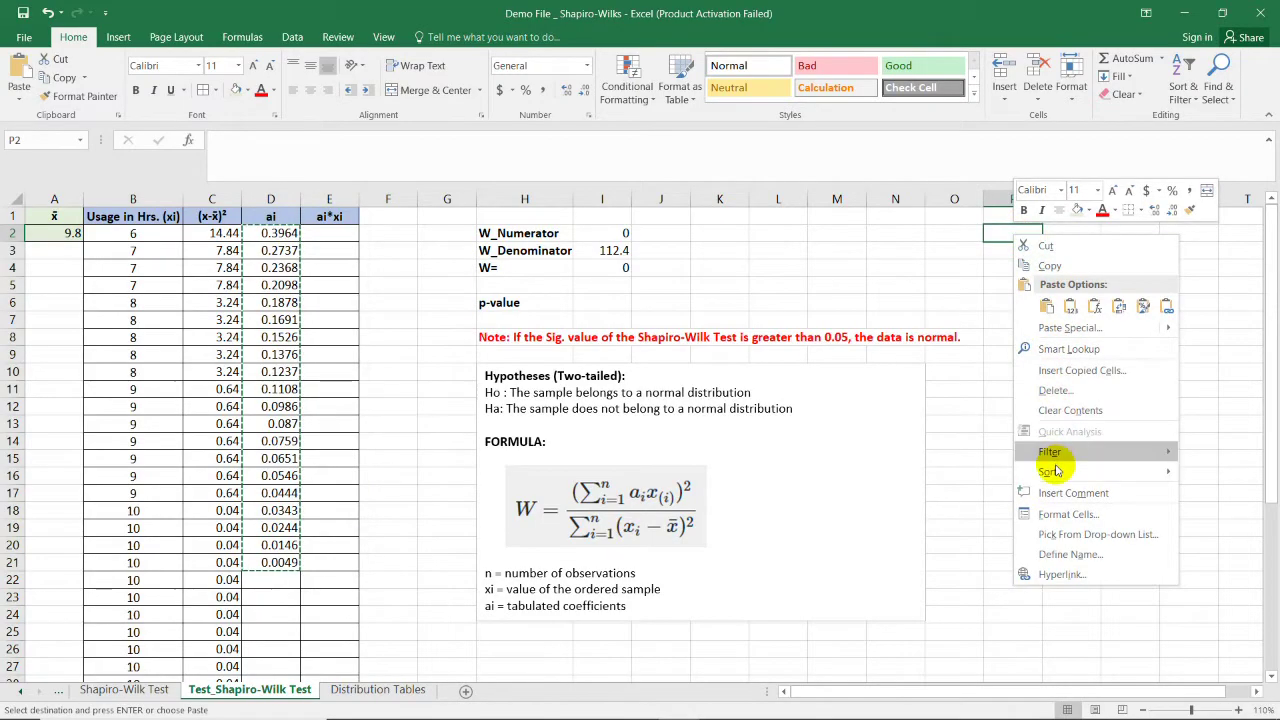
{"action": "left_click", "coordinate": [1070, 305]}
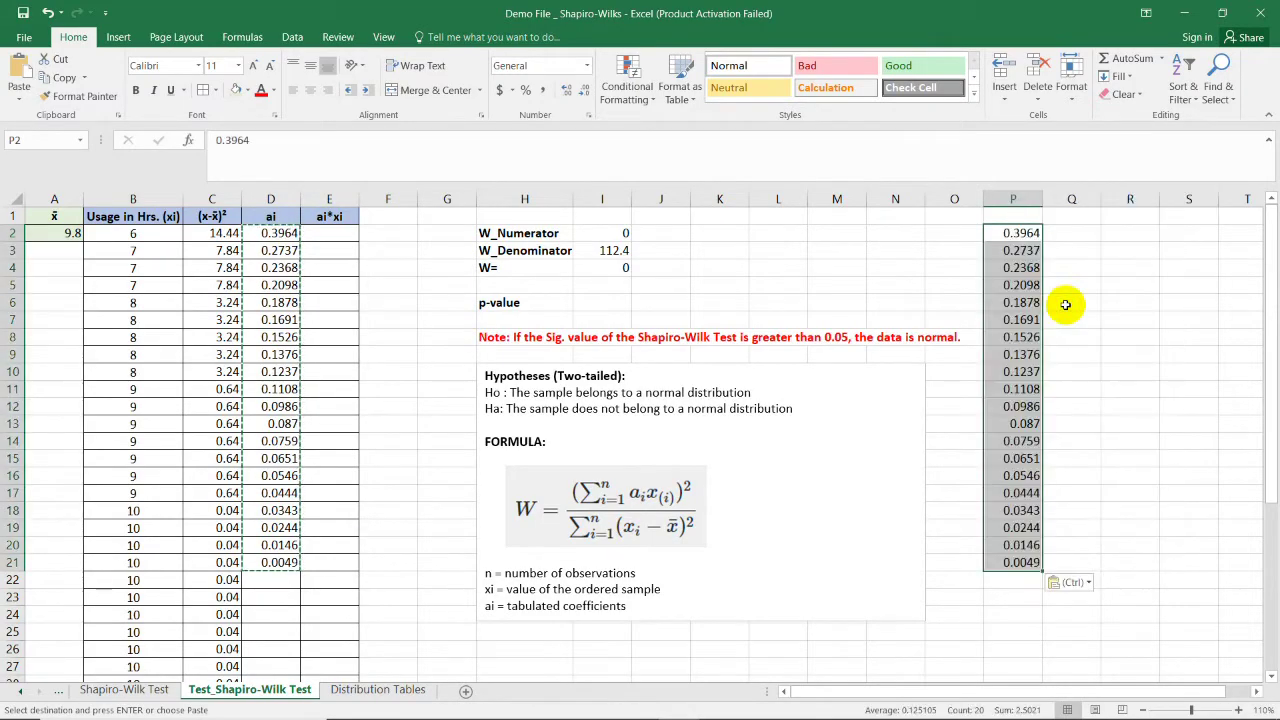
Step: Sort the column P coefficients smallest to largest, 0.0049 up to 0.3964
{"action": "right_click", "coordinate": [1016, 253]}
{"action": "mouse_move", "coordinate": [1030, 490]}
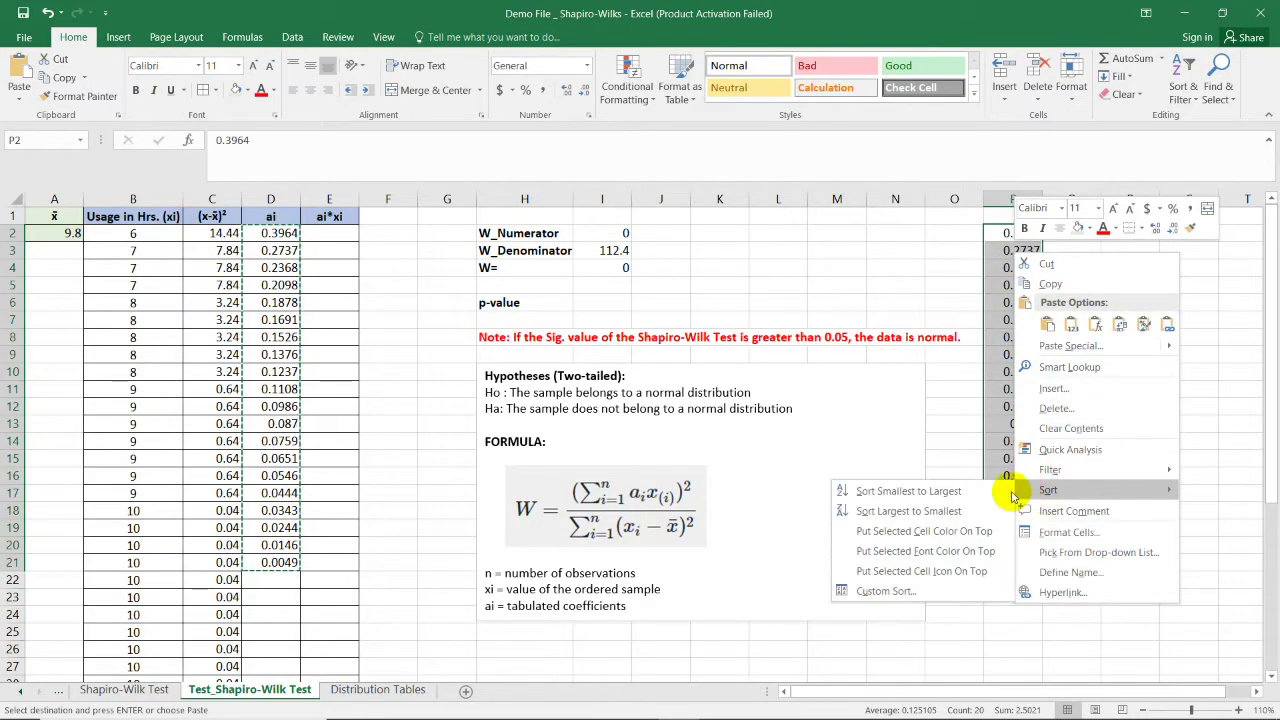
{"action": "left_click", "coordinate": [901, 491]}
{"action": "left_click", "coordinate": [1080, 234]}
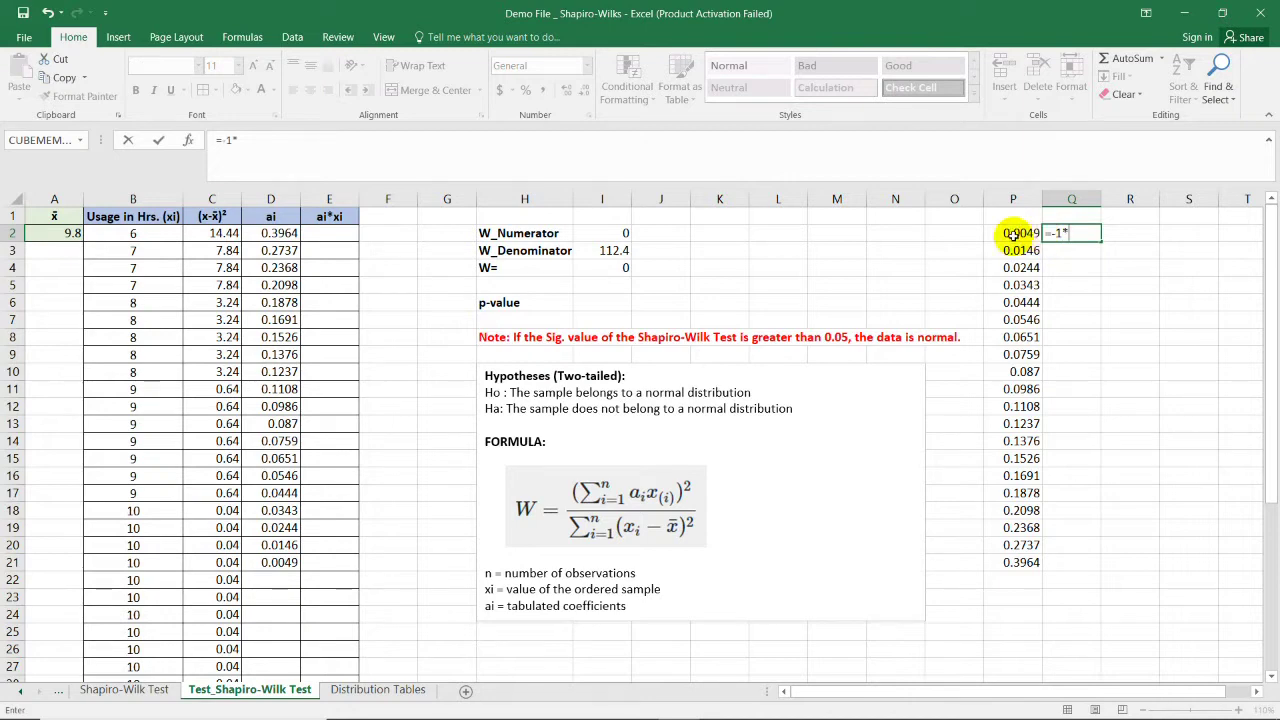
Step: Fill Q2:Q21 with =-1*P2 to negate the coefficients
{"action": "left_click", "coordinate": [1017, 233]}
{"action": "key", "text": "Return"}
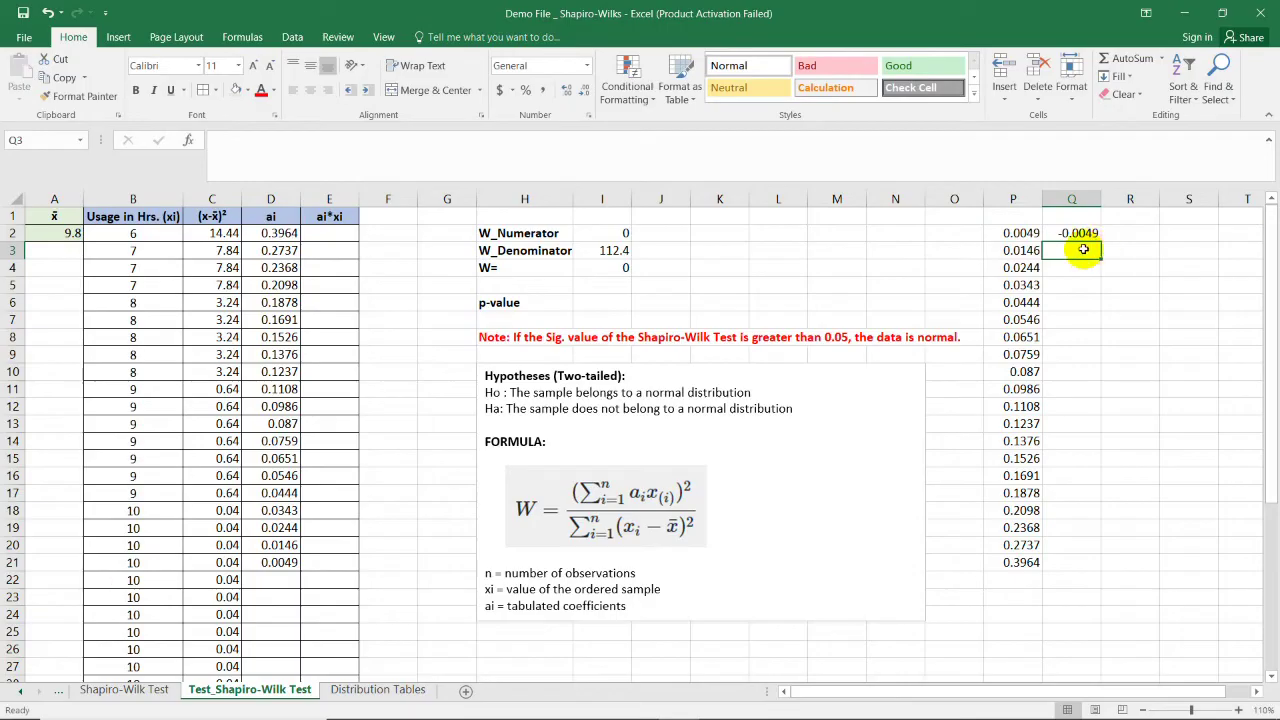
{"action": "left_click", "coordinate": [1088, 240]}
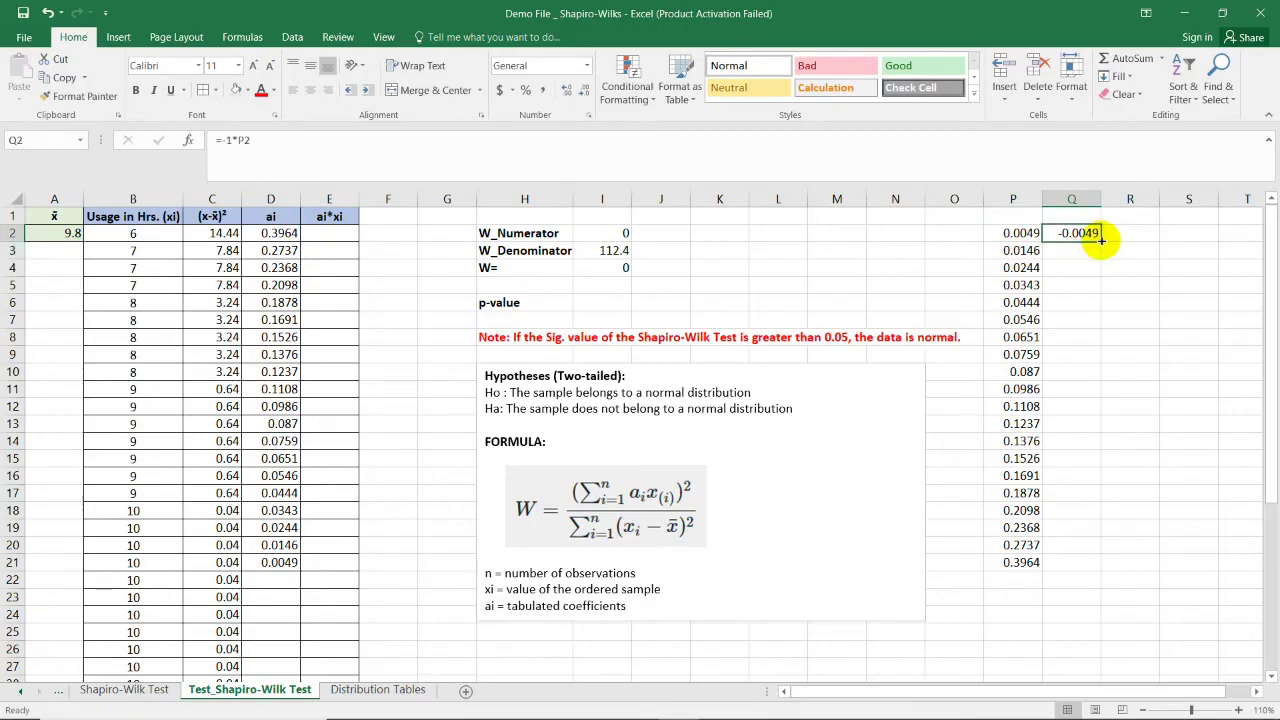
{"action": "left_click_drag", "start_coordinate": [1101, 242], "coordinate": [1094, 566]}
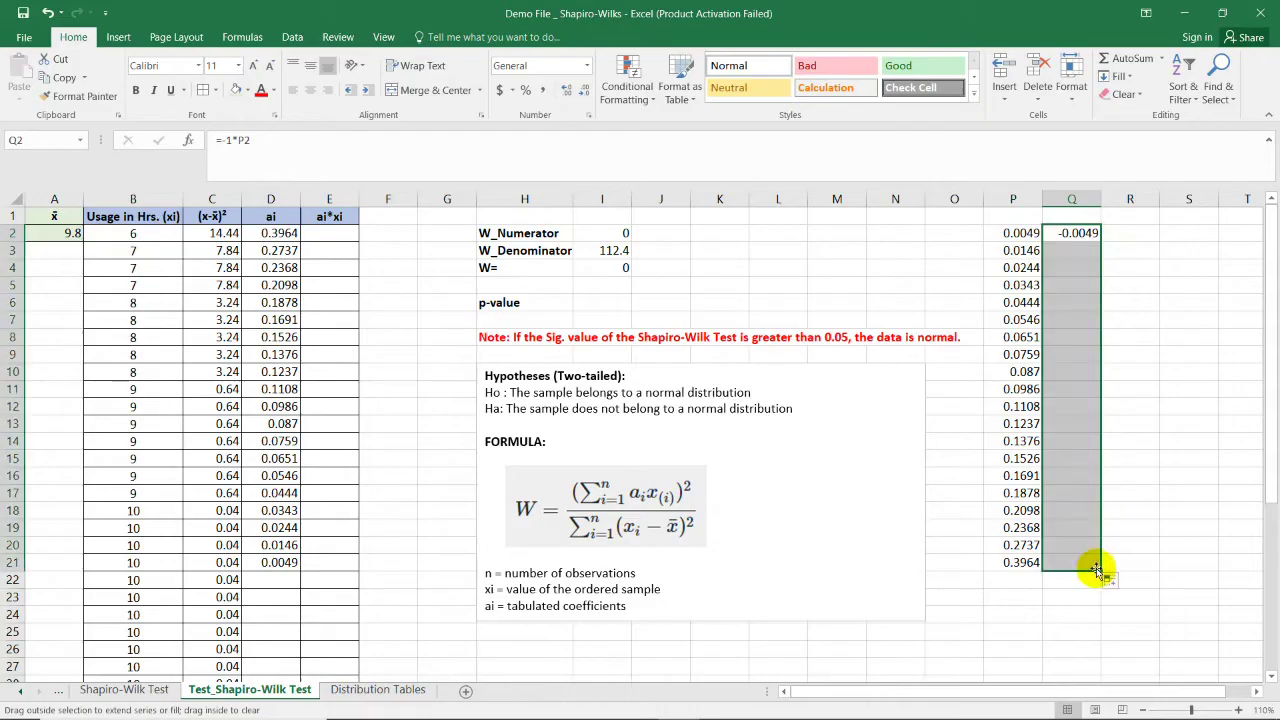
{"action": "left_click", "coordinate": [1150, 337]}
{"action": "left_click", "coordinate": [1140, 268]}
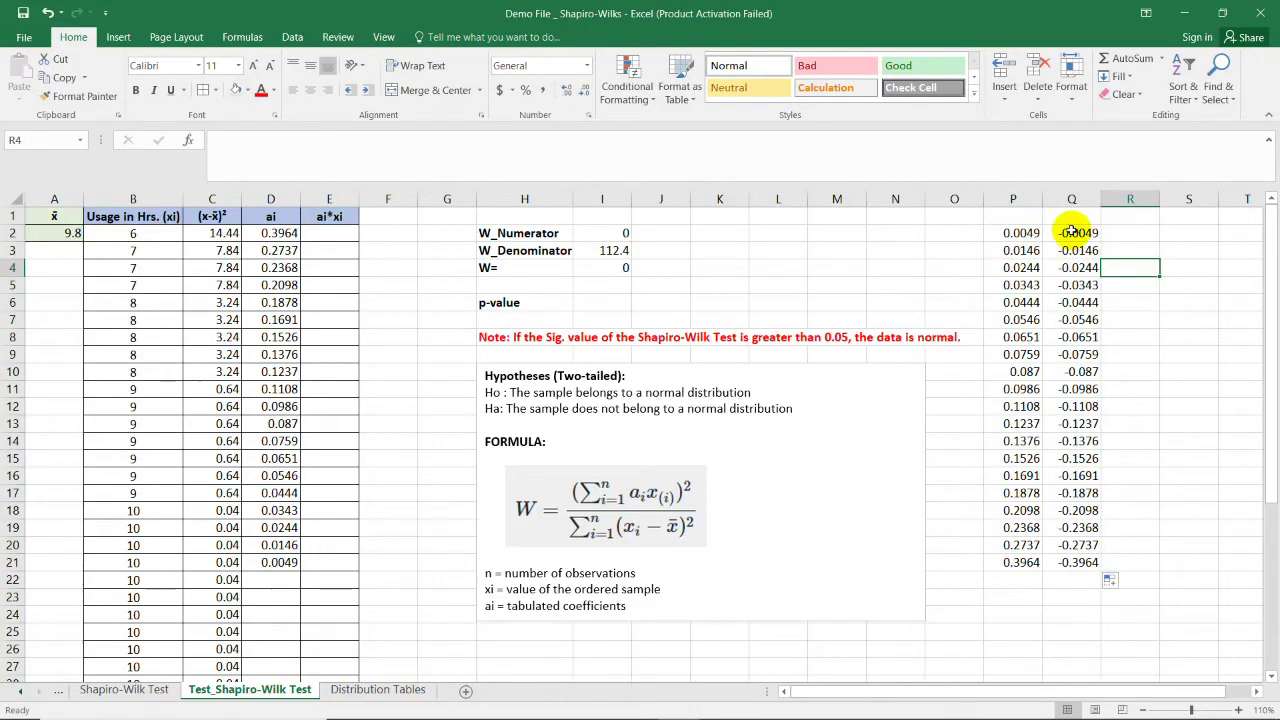
Step: Copy the negated coefficients Q2:Q21 for pasting below the ai column
{"action": "left_click_drag", "start_coordinate": [1072, 232], "coordinate": [1082, 566]}
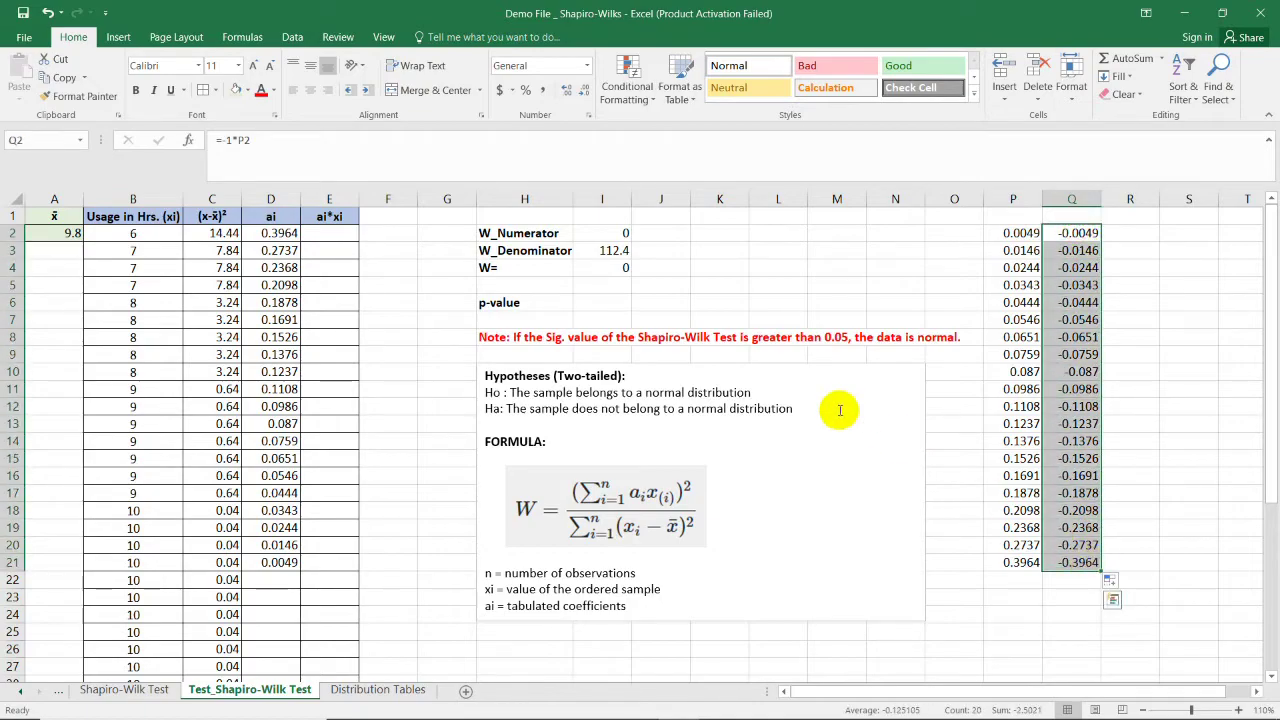
{"action": "key", "text": "ctrl+c"}
{"action": "scroll", "coordinate": [317, 468], "scroll_direction": "down", "scroll_amount": 4}
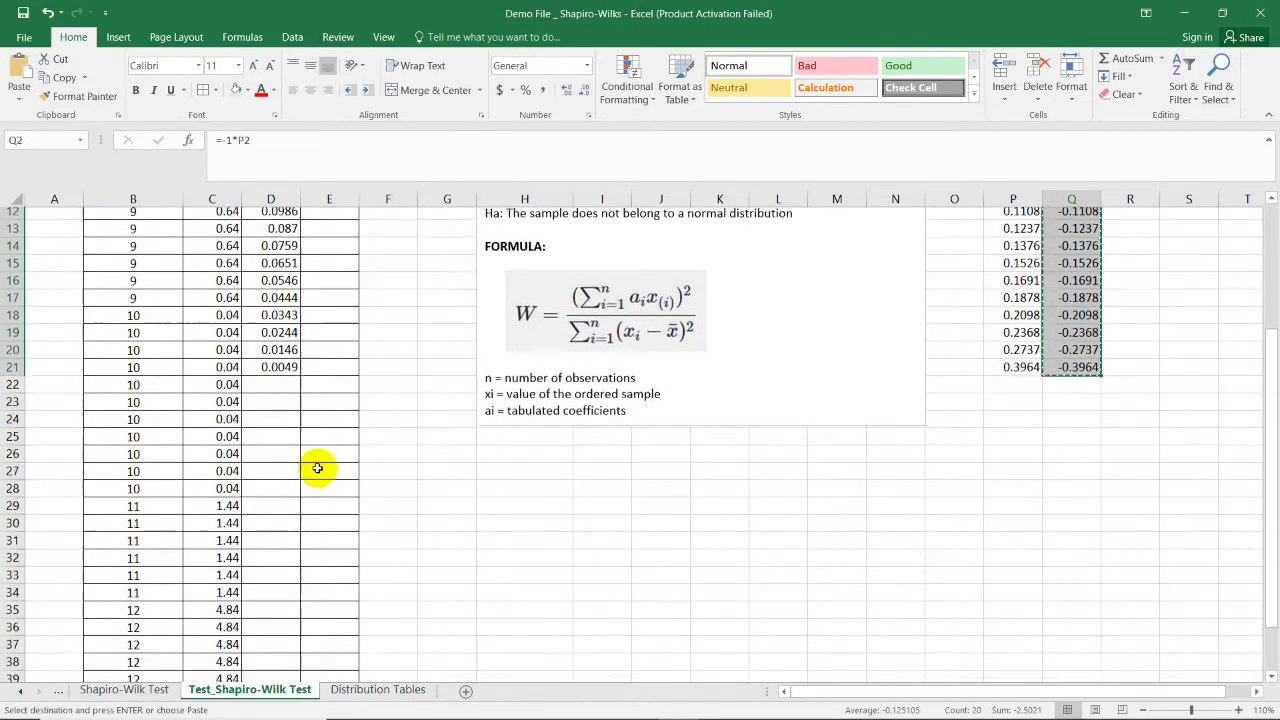
{"action": "scroll", "coordinate": [320, 440], "scroll_direction": "down", "scroll_amount": 2}
{"action": "scroll", "coordinate": [329, 363], "scroll_direction": "up", "scroll_amount": 1}
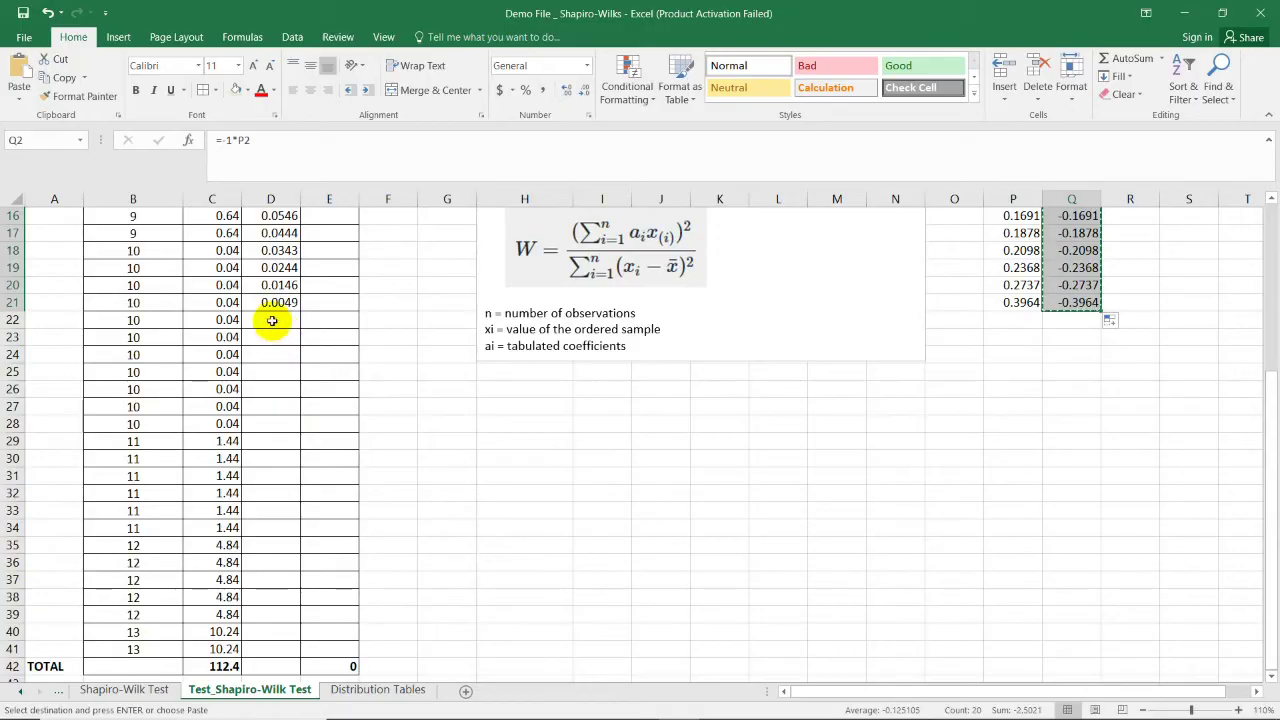
{"action": "left_click", "coordinate": [272, 320]}
Step: Paste the negated coefficients as plain values into D22:D41
{"action": "right_click", "coordinate": [272, 320]}
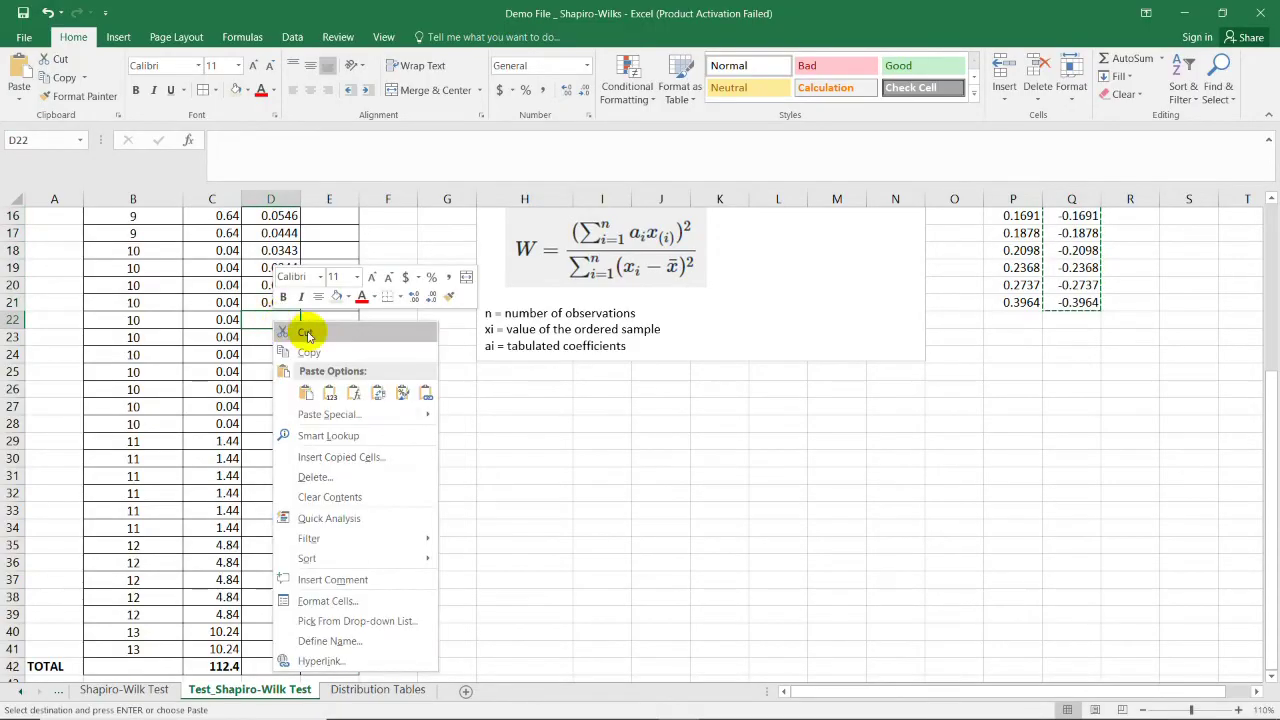
{"action": "left_click", "coordinate": [330, 394]}
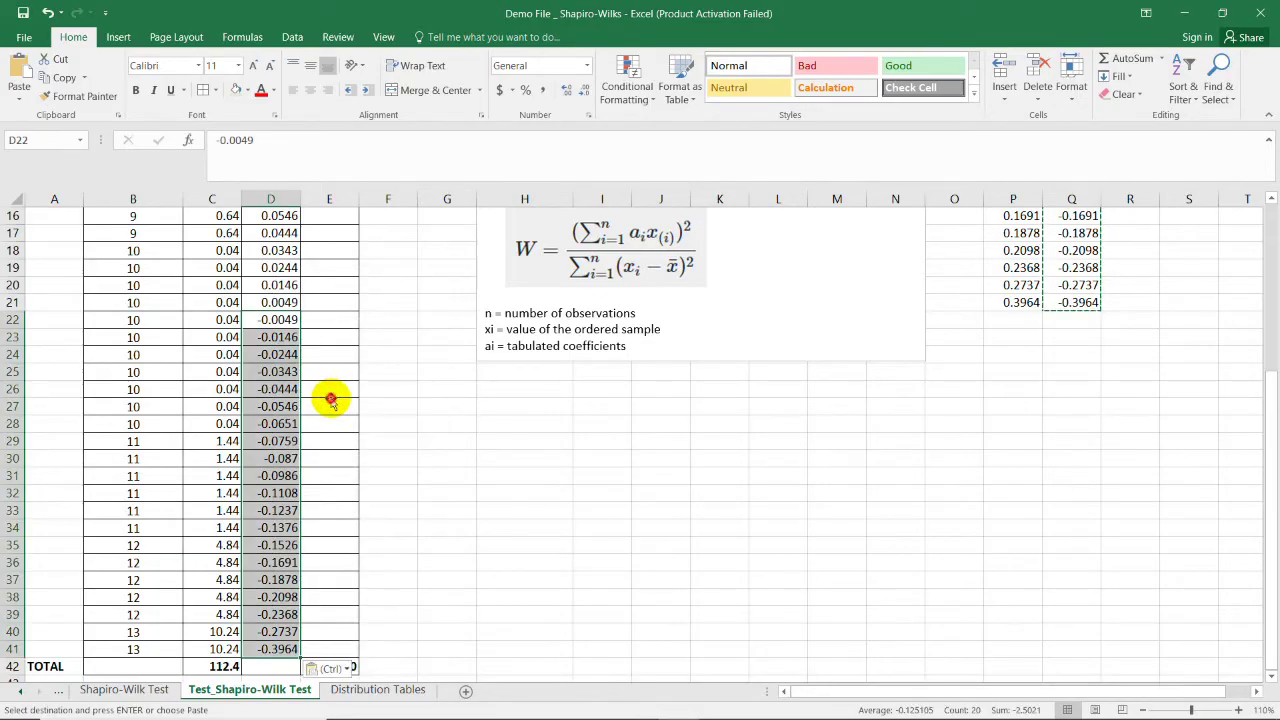
{"action": "left_click", "coordinate": [330, 402]}
{"action": "scroll", "coordinate": [420, 432], "scroll_direction": "up", "scroll_amount": 2}
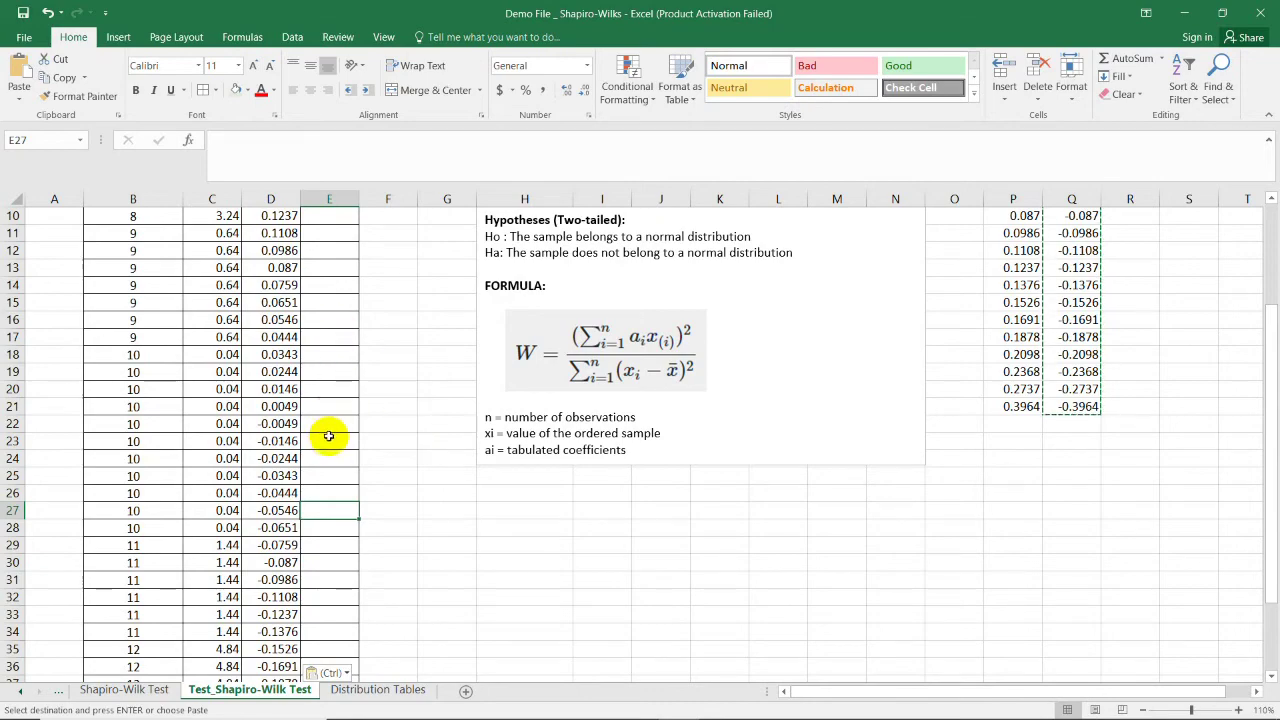
{"action": "left_click", "coordinate": [410, 377]}
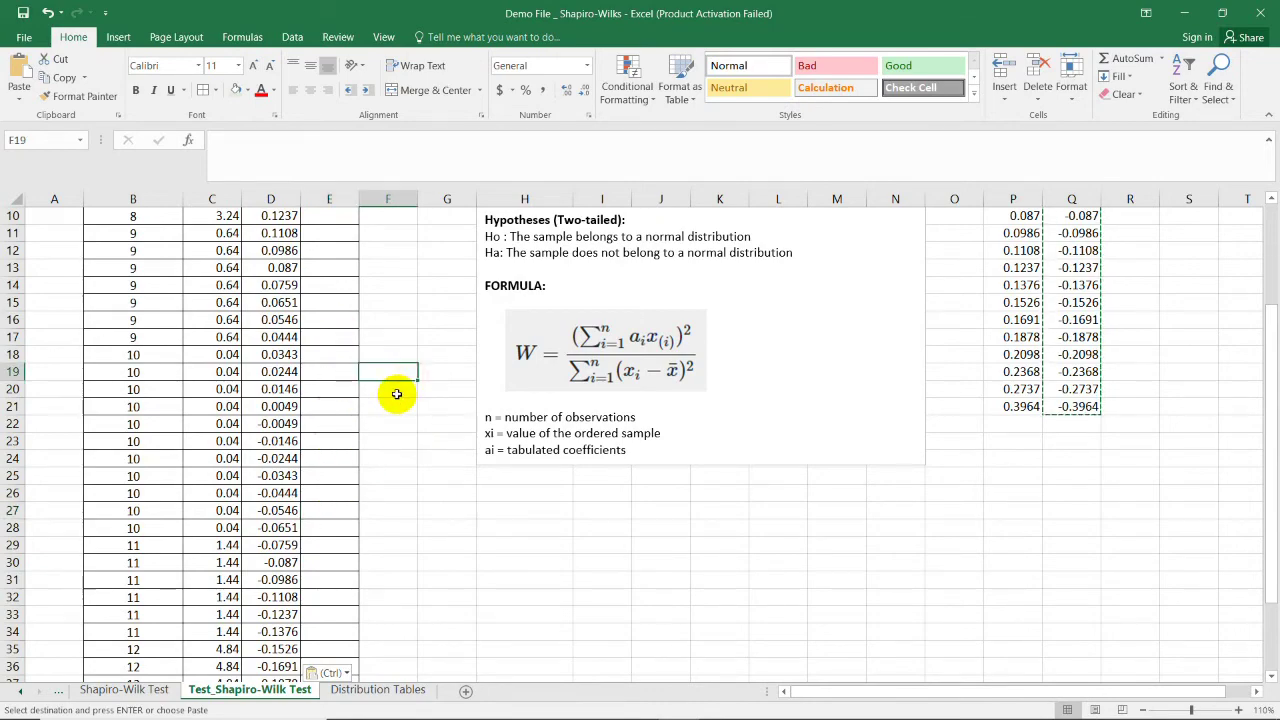
{"action": "scroll", "coordinate": [396, 394], "scroll_direction": "up", "scroll_amount": 3}
{"action": "scroll", "coordinate": [396, 394], "scroll_direction": "down", "scroll_amount": 3}
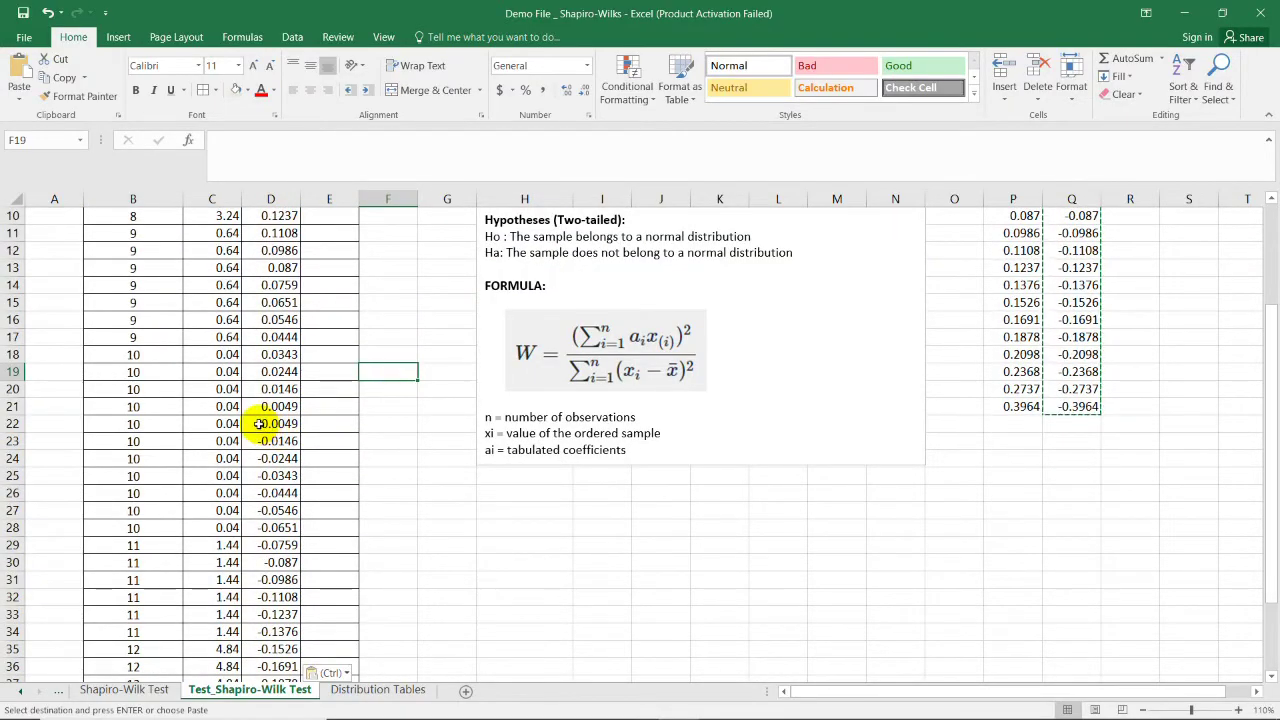
Step: Check the pasted values starting at -0.0049 in D22 and cancel the pending copy
{"action": "left_click", "coordinate": [259, 424]}
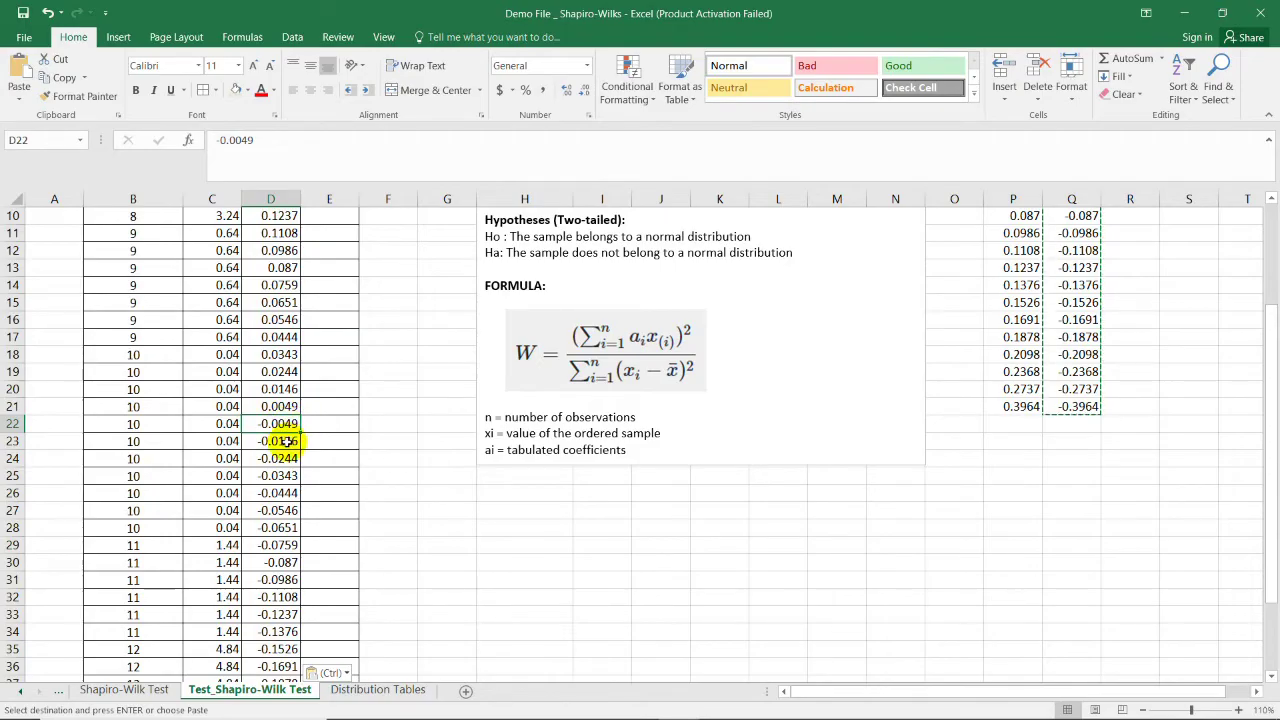
{"action": "left_click", "coordinate": [284, 440]}
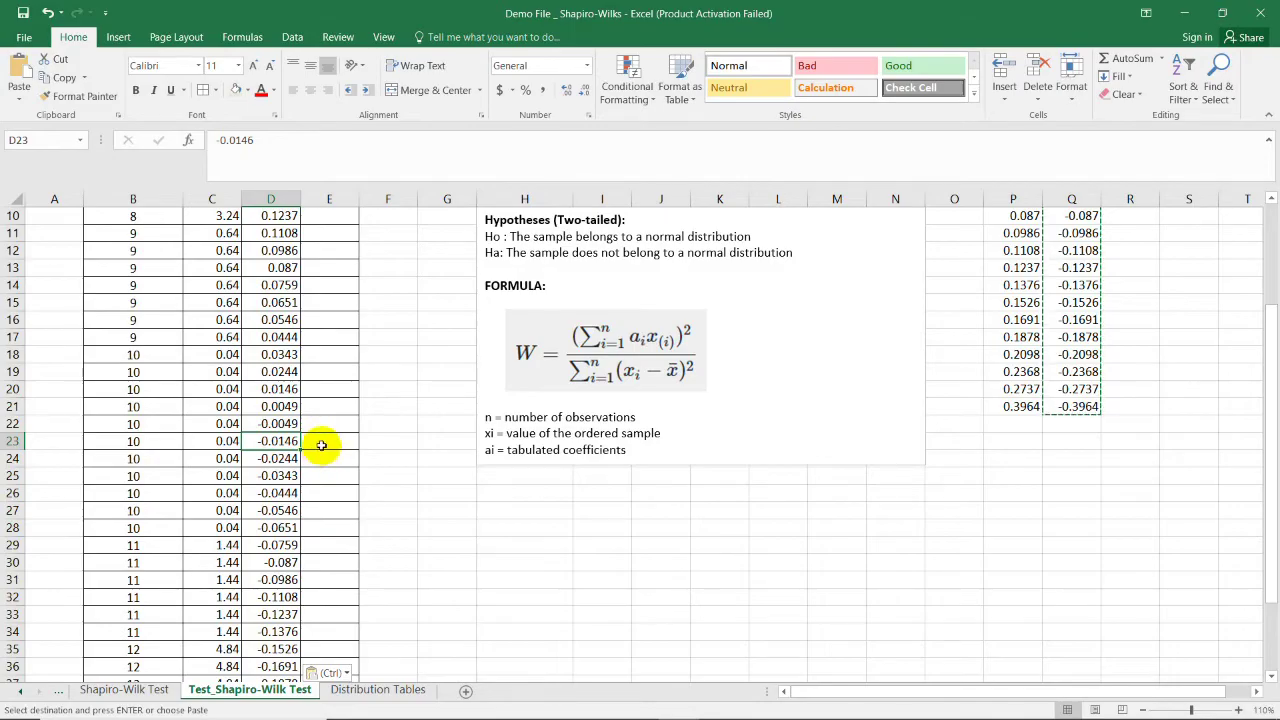
{"action": "left_click", "coordinate": [276, 441]}
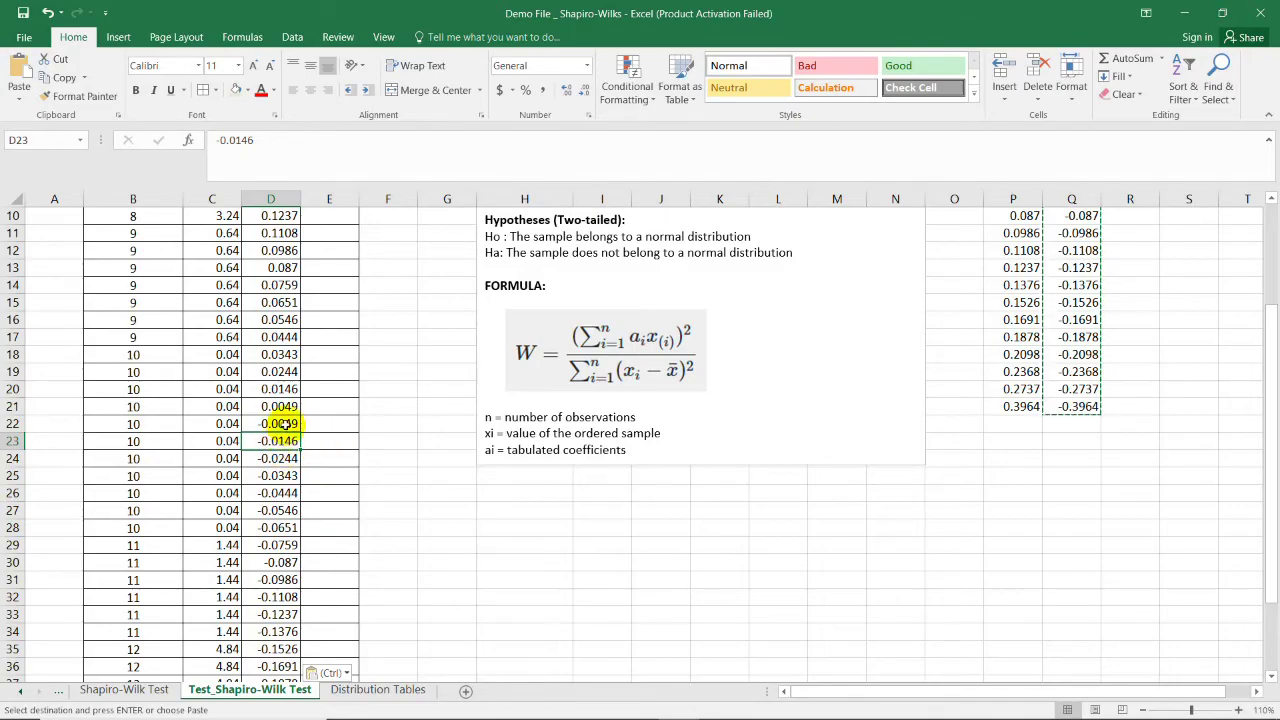
{"action": "left_click_drag", "start_coordinate": [284, 423], "coordinate": [284, 214]}
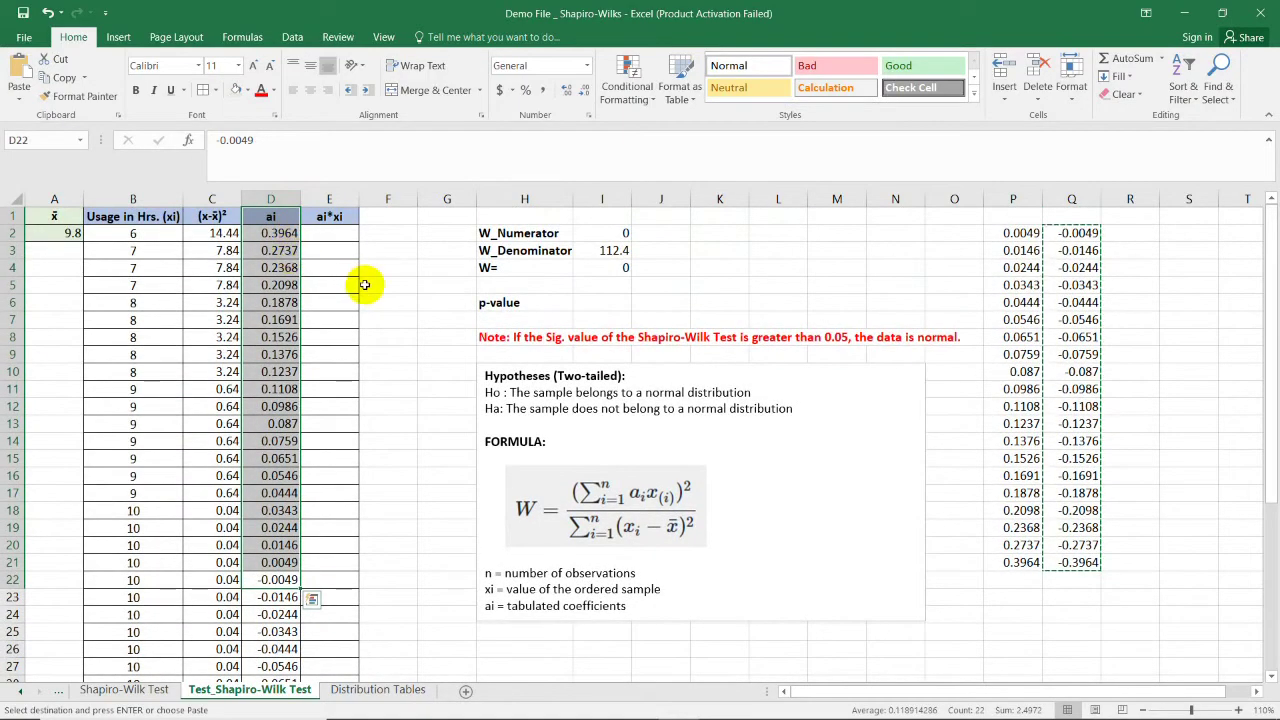
{"action": "left_click", "coordinate": [375, 287]}
{"action": "key", "text": "Escape"}
Step: Enter =D2*B2 in E2 and fill it down to E41, giving W = 0.958691
{"action": "left_click", "coordinate": [322, 232]}
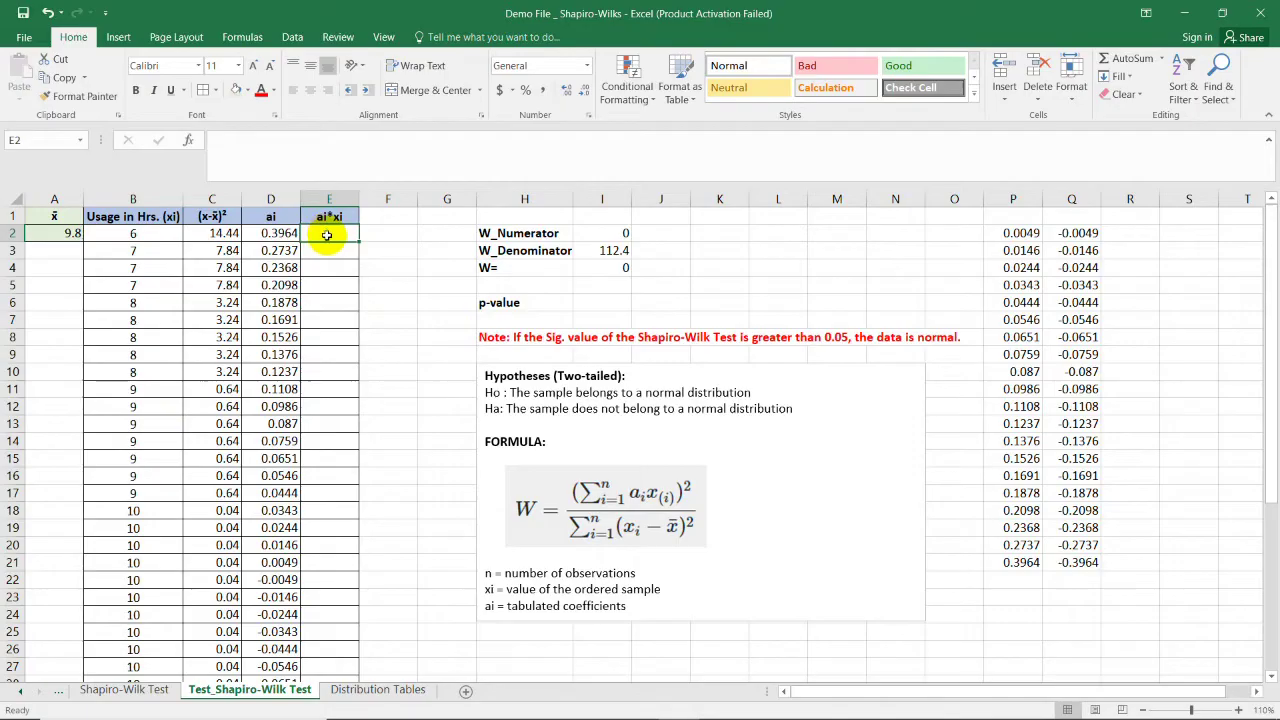
{"action": "type", "text": "="}
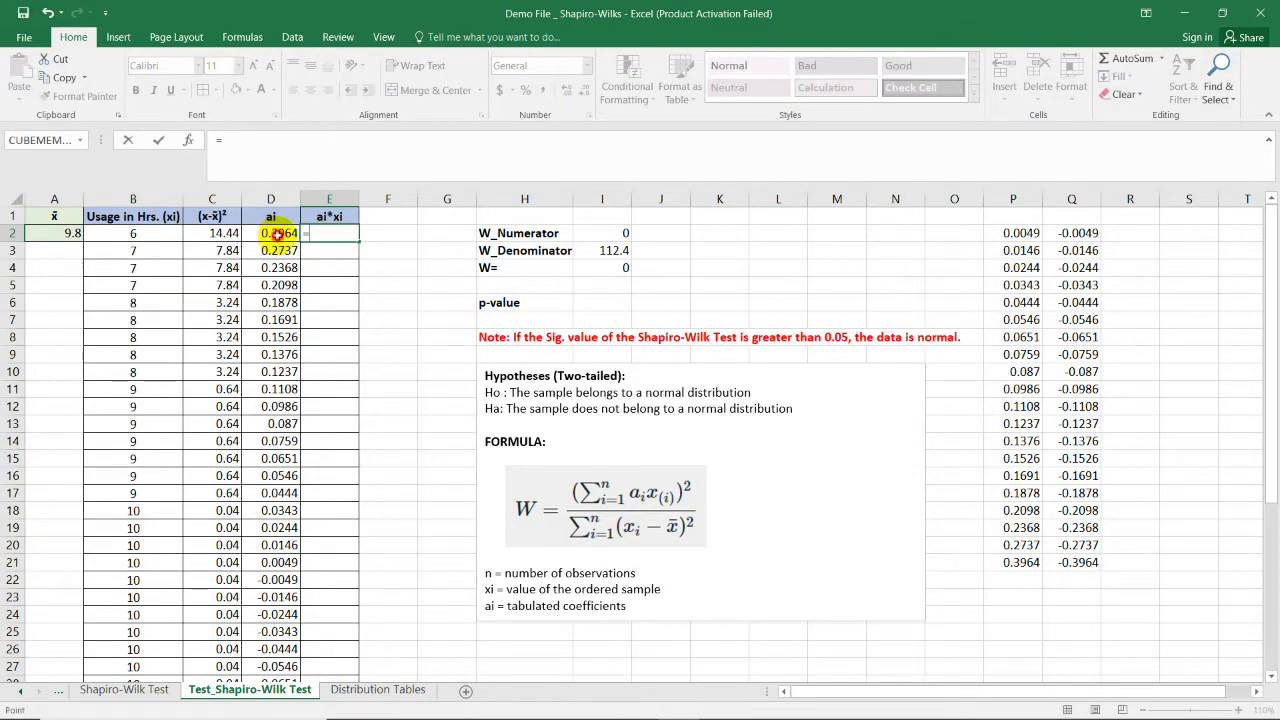
{"action": "left_click", "coordinate": [277, 233]}
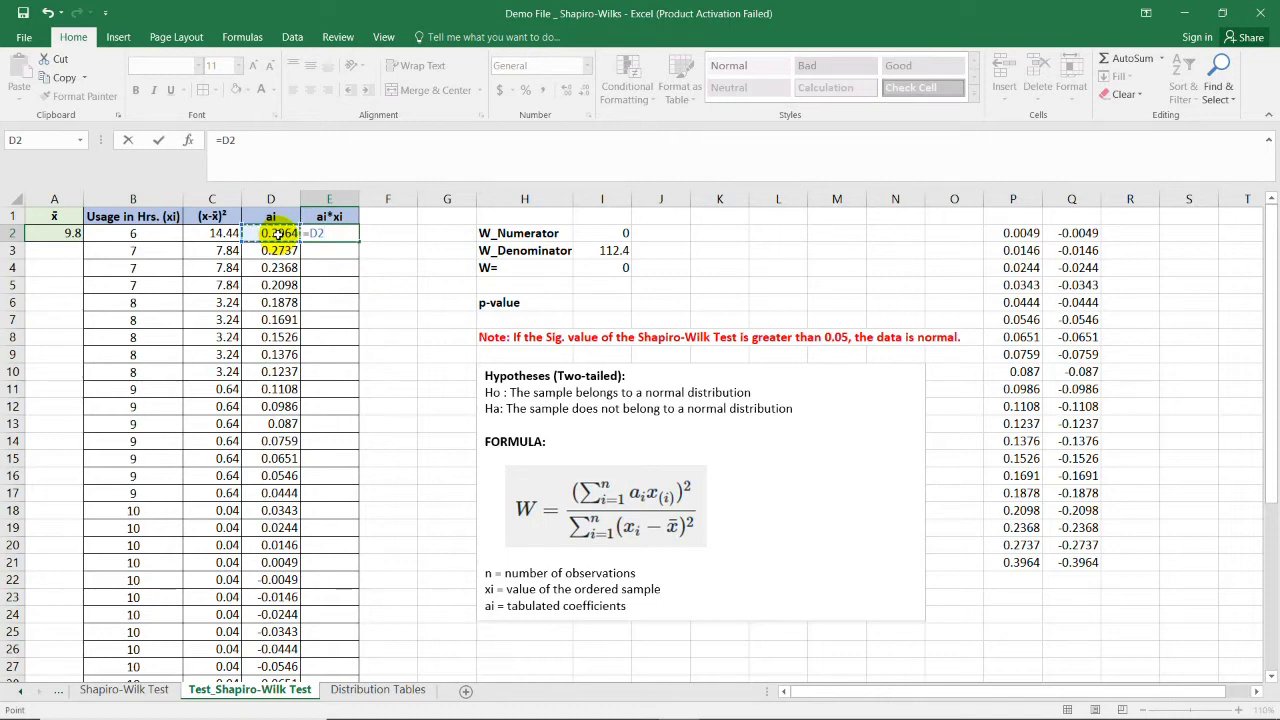
{"action": "left_click", "coordinate": [144, 235]}
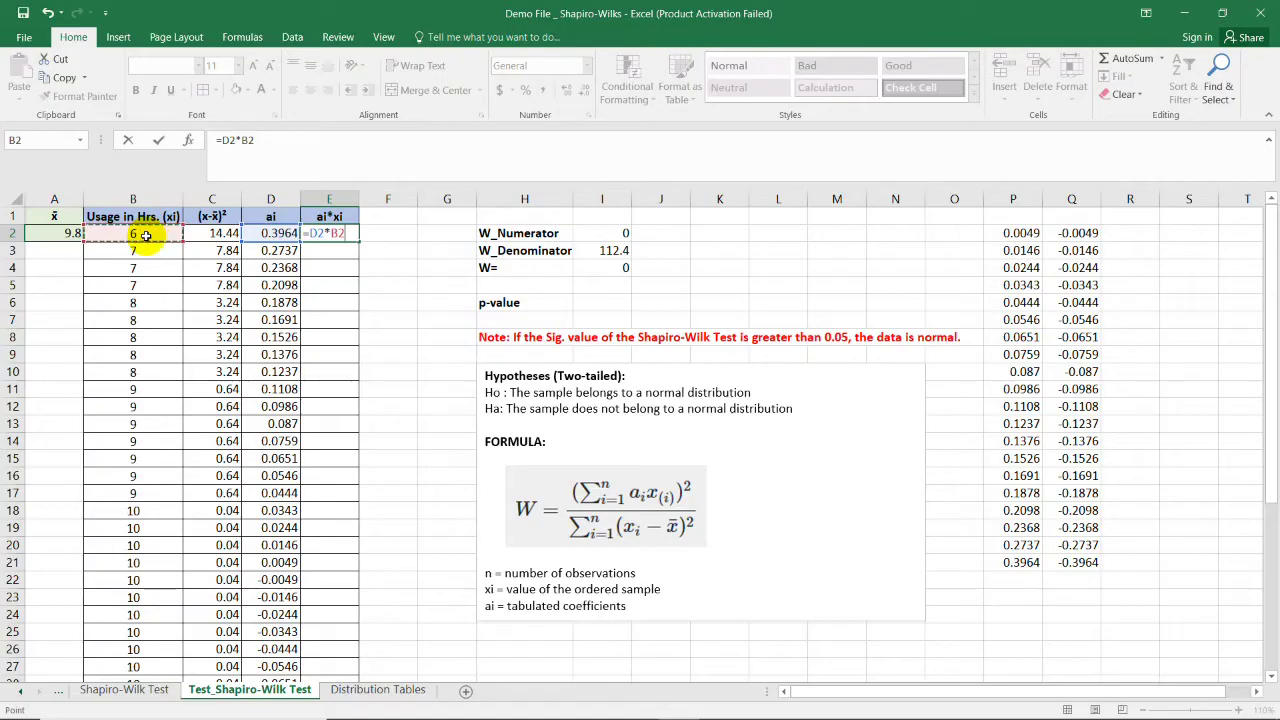
{"action": "key", "text": "Return"}
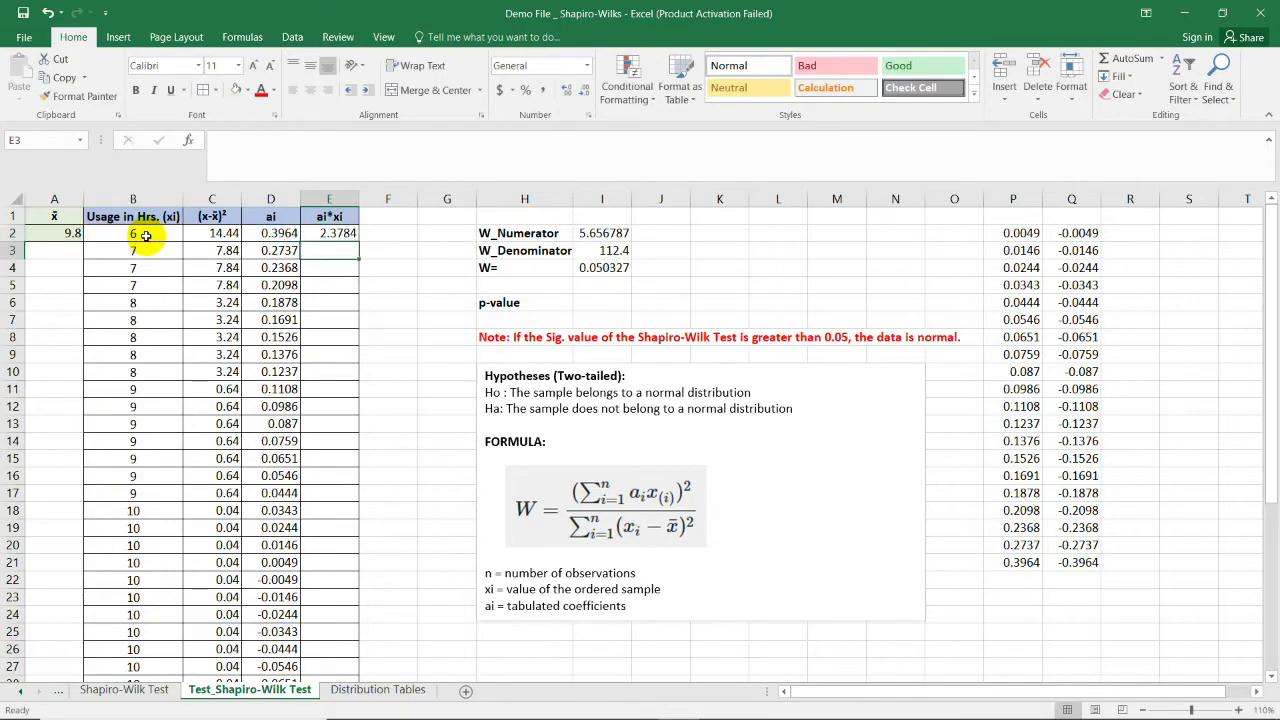
{"action": "left_click", "coordinate": [340, 233]}
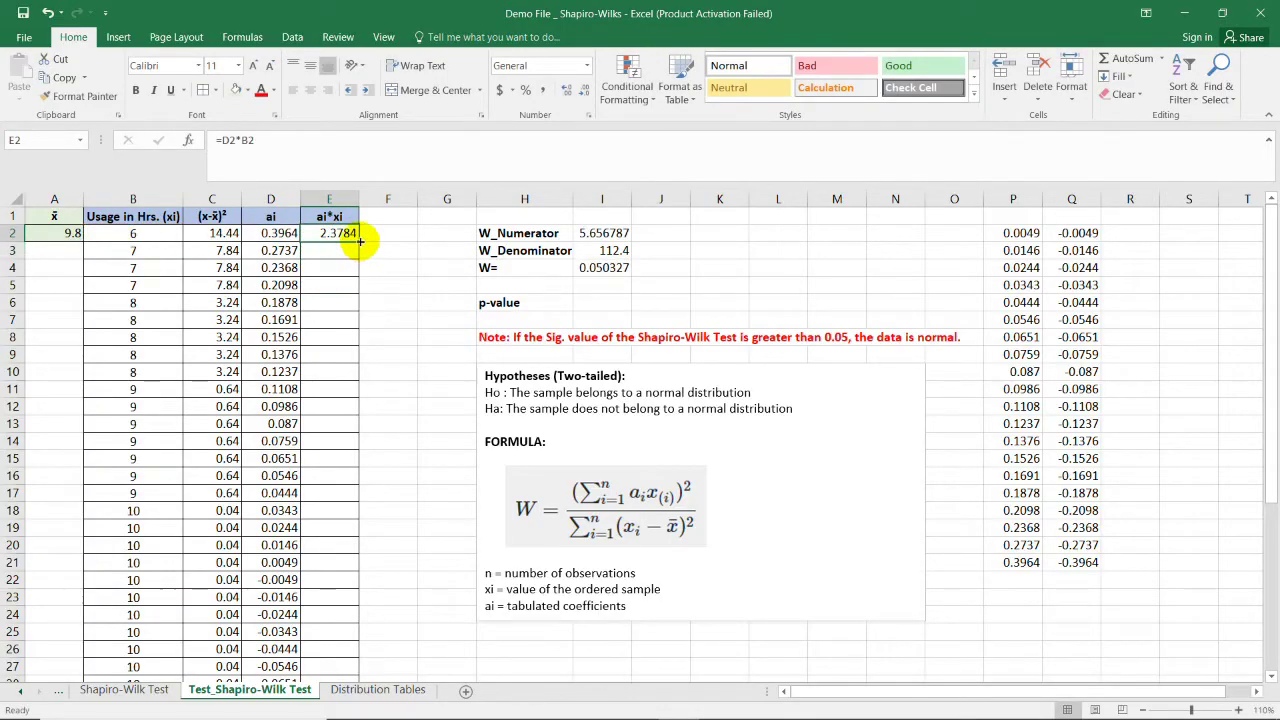
{"action": "left_click_drag", "start_coordinate": [358, 241], "coordinate": [349, 636]}
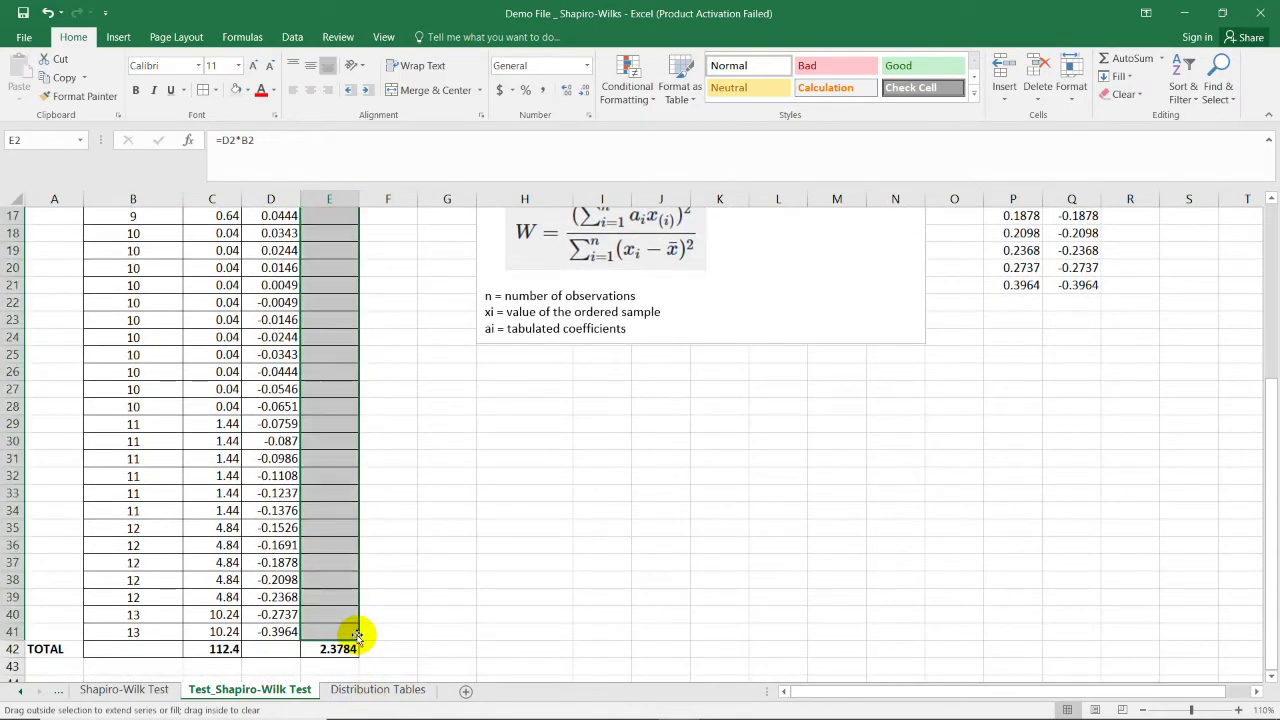
{"action": "scroll", "coordinate": [343, 543], "scroll_direction": "up", "scroll_amount": 5}
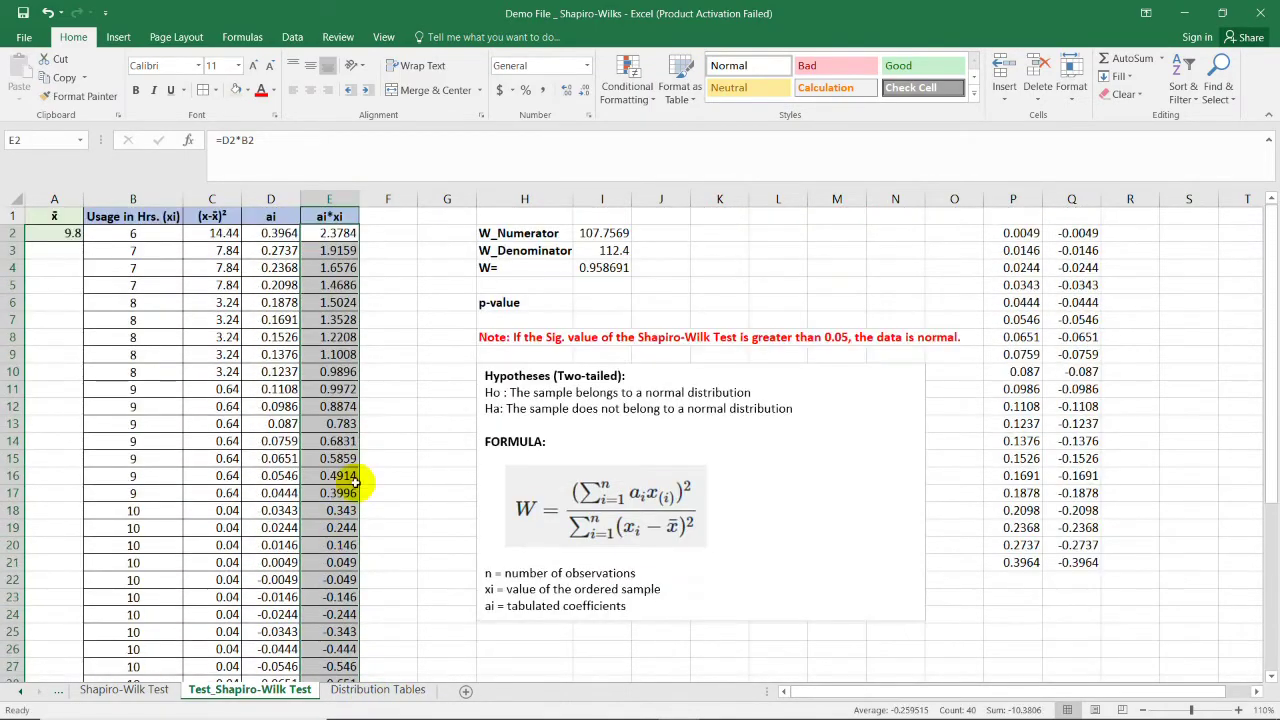
{"action": "left_click", "coordinate": [388, 285]}
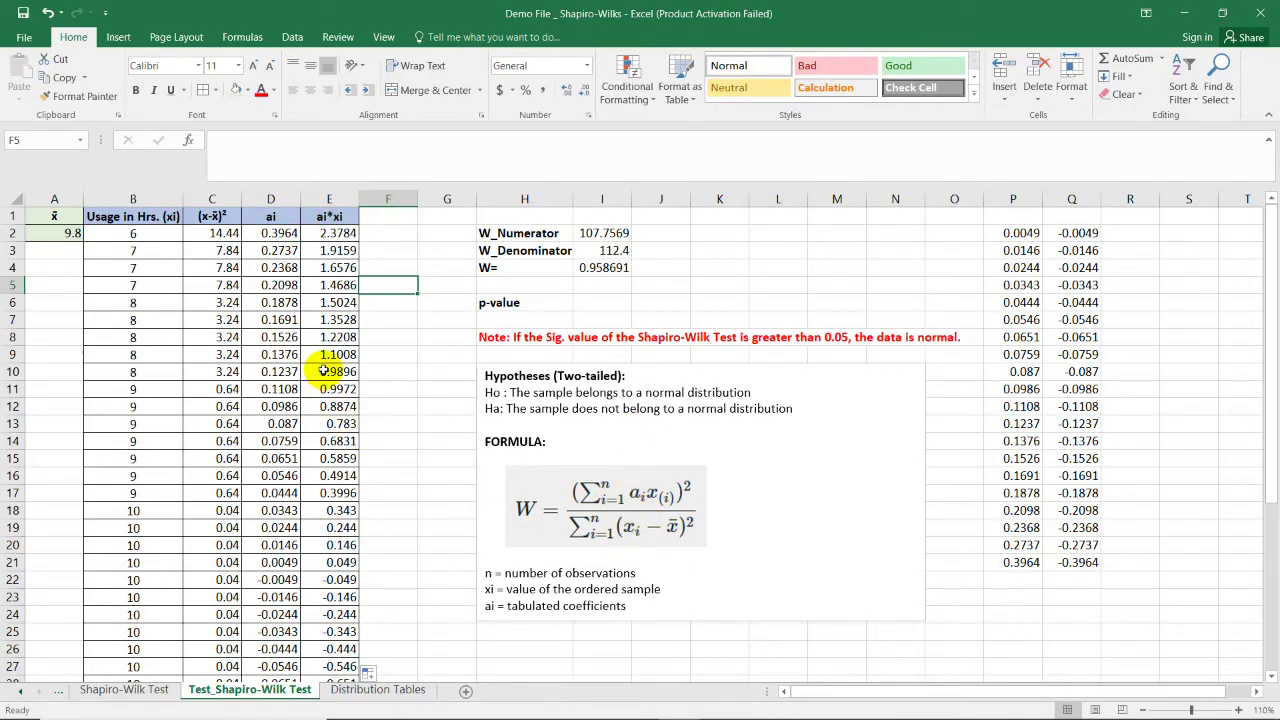
Step: Clear row 42's old totals and sum C2:C41 in C42, giving 112.4
{"action": "scroll", "coordinate": [345, 370], "scroll_direction": "down", "scroll_amount": 8}
{"action": "left_click_drag", "start_coordinate": [226, 511], "coordinate": [330, 511]}
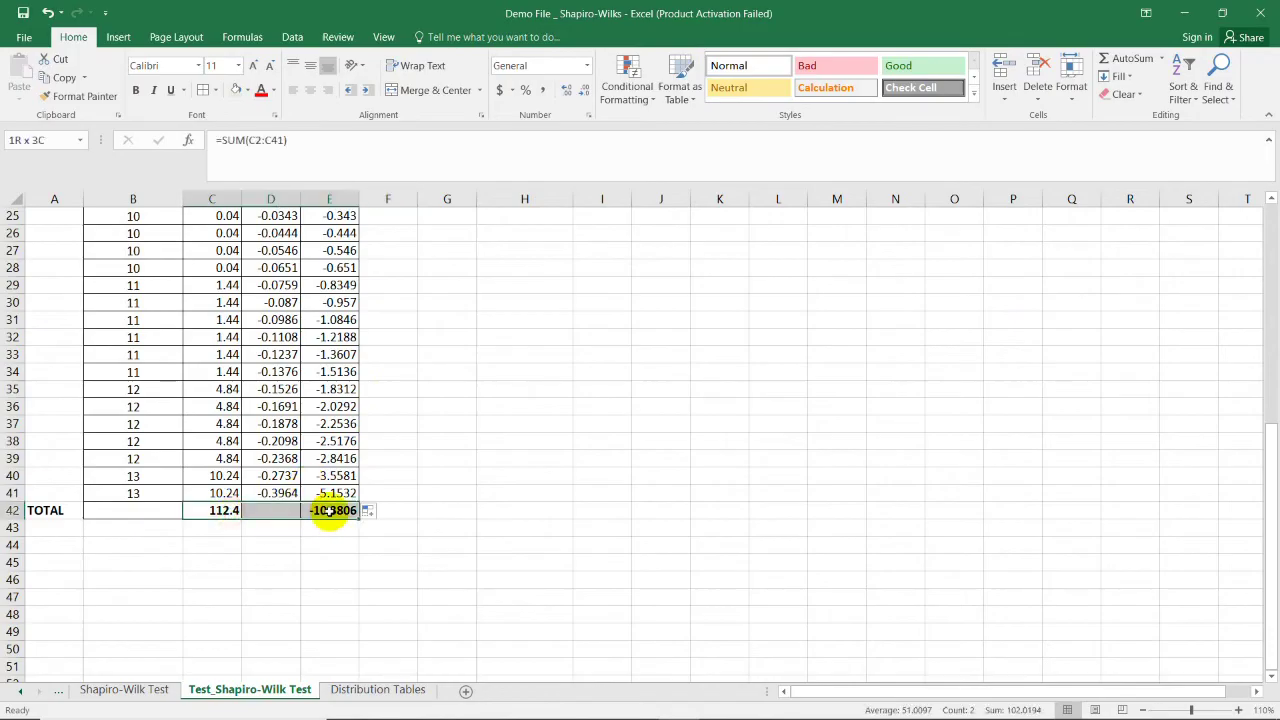
{"action": "key", "text": "Delete"}
{"action": "left_click", "coordinate": [223, 509]}
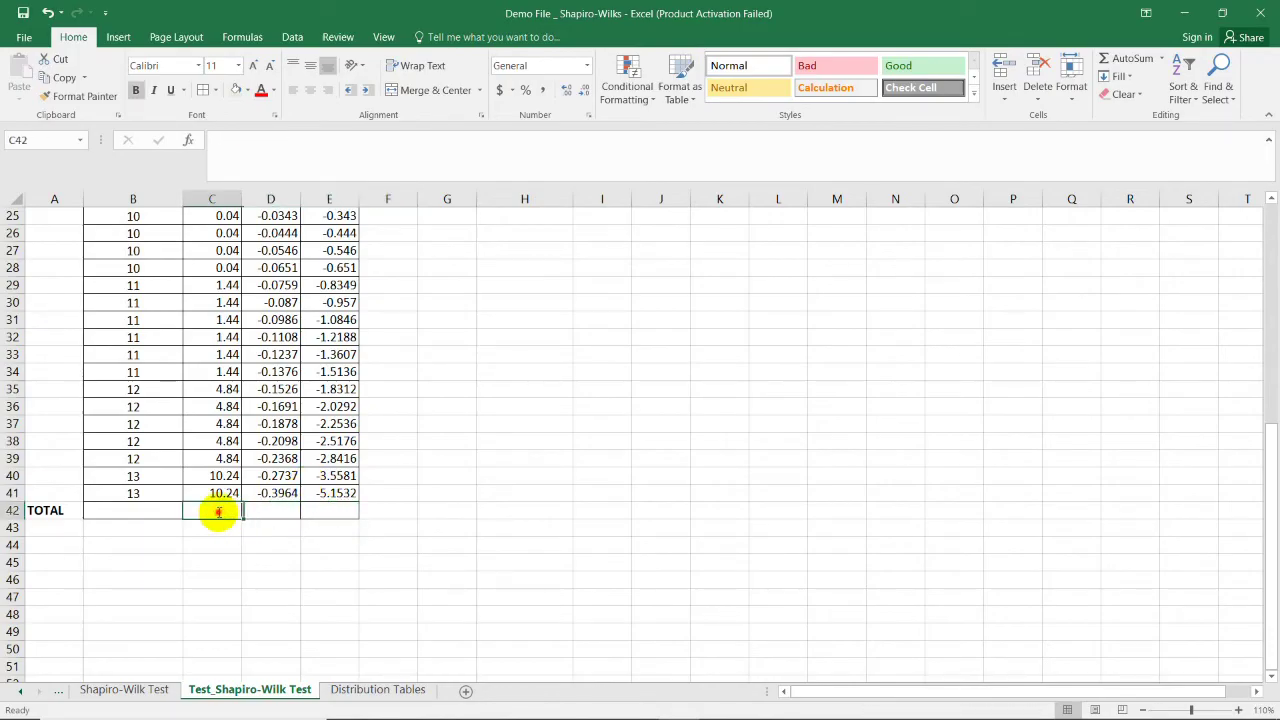
{"action": "scroll", "coordinate": [216, 478], "scroll_direction": "up", "scroll_amount": 8}
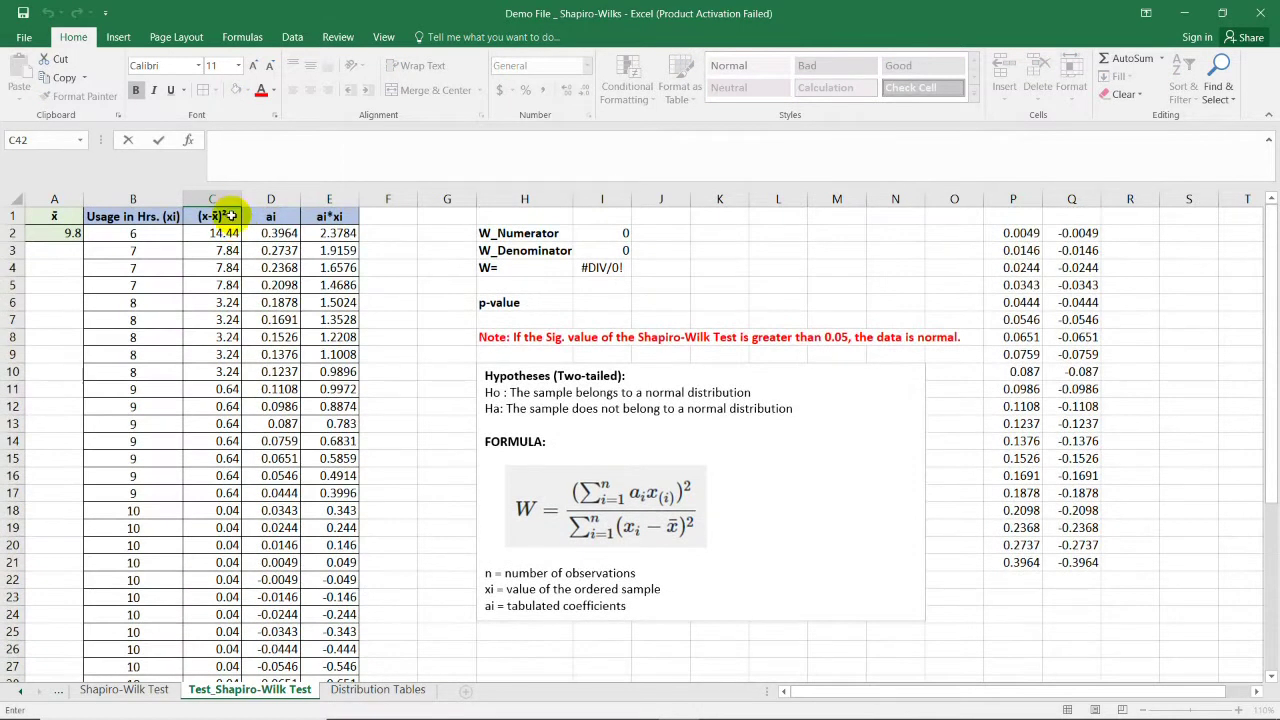
{"action": "scroll", "coordinate": [233, 360], "scroll_direction": "down", "scroll_amount": 11}
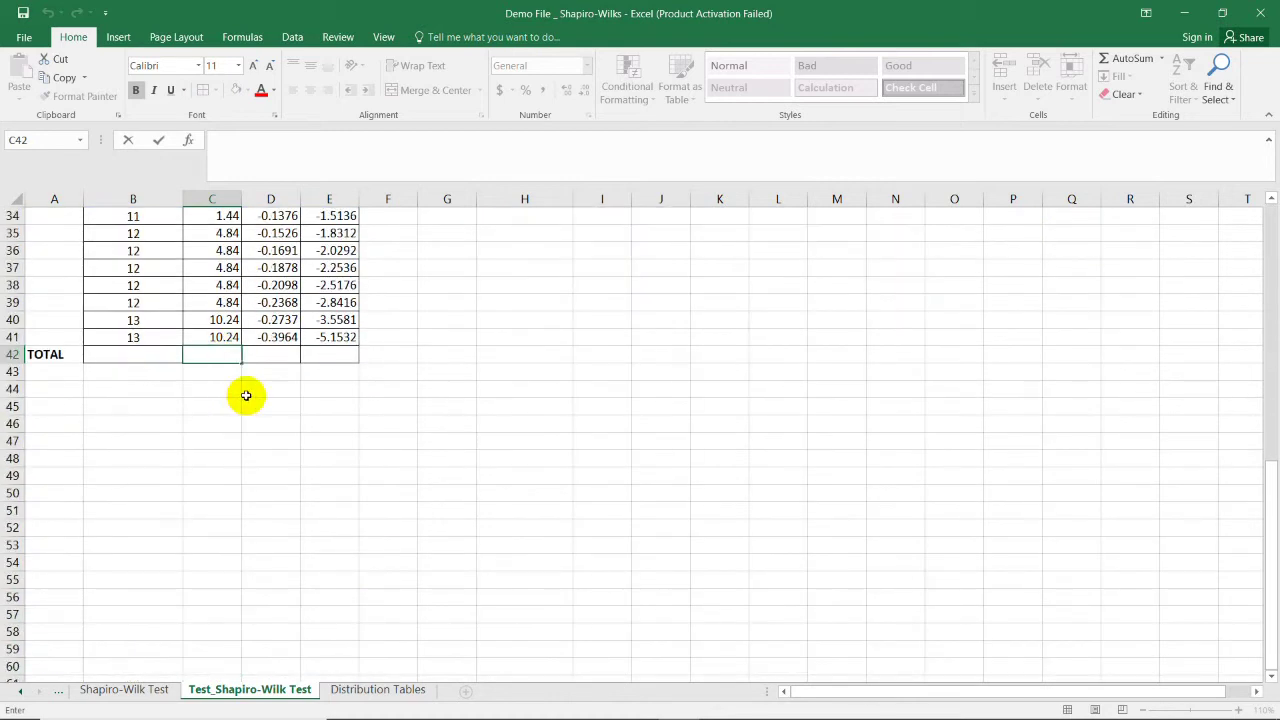
{"action": "type", "text": "=sum("}
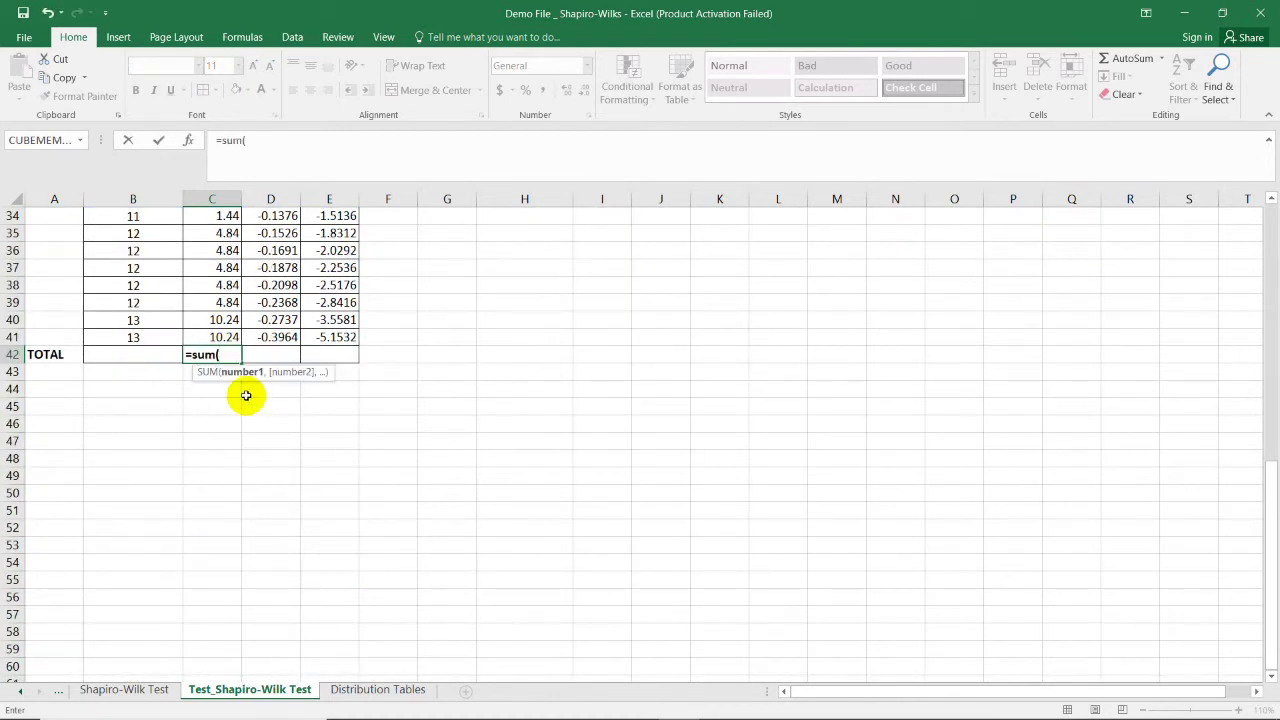
{"action": "scroll", "coordinate": [246, 390], "scroll_direction": "up", "scroll_amount": 11}
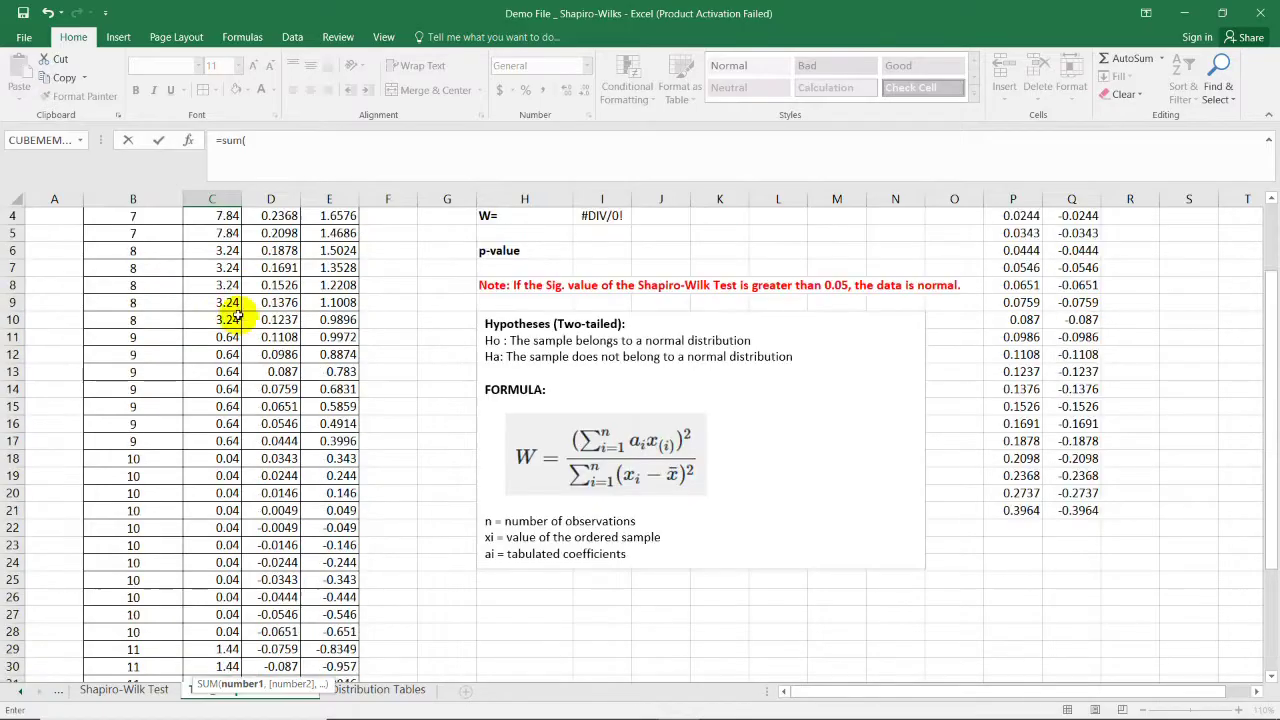
{"action": "left_click", "coordinate": [220, 232]}
{"action": "left_click_drag", "start_coordinate": [222, 232], "coordinate": [210, 640]}
{"action": "key", "text": "Return"}
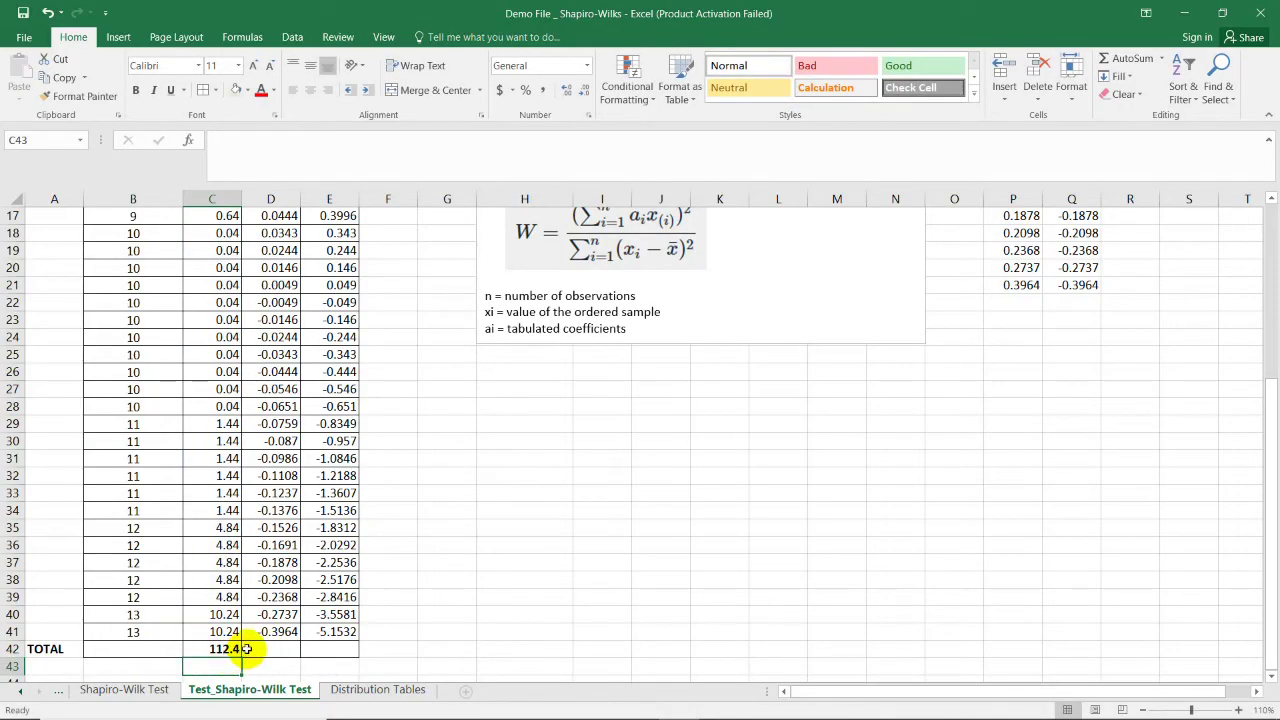
Step: Sum the ai*xi column E2:E41 in E42, giving -10.3806
{"action": "left_click_drag", "start_coordinate": [270, 649], "coordinate": [320, 651]}
{"action": "left_click", "coordinate": [320, 651]}
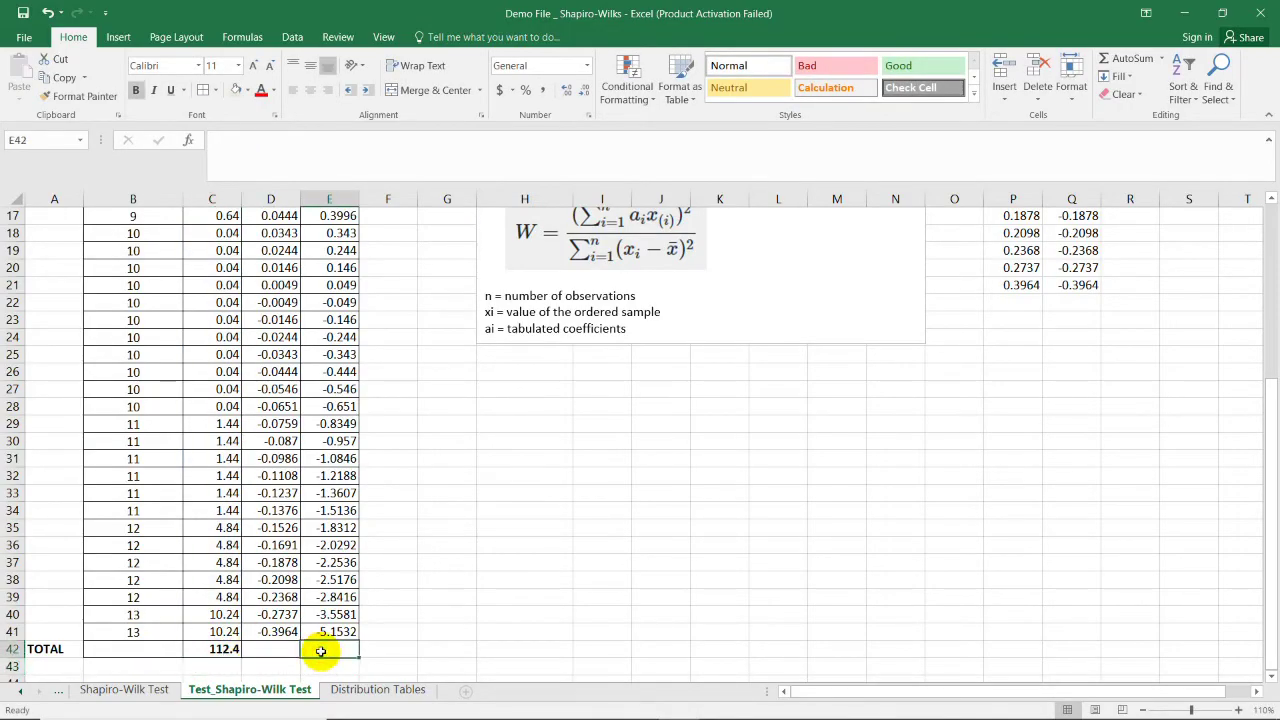
{"action": "type", "text": "=sum("}
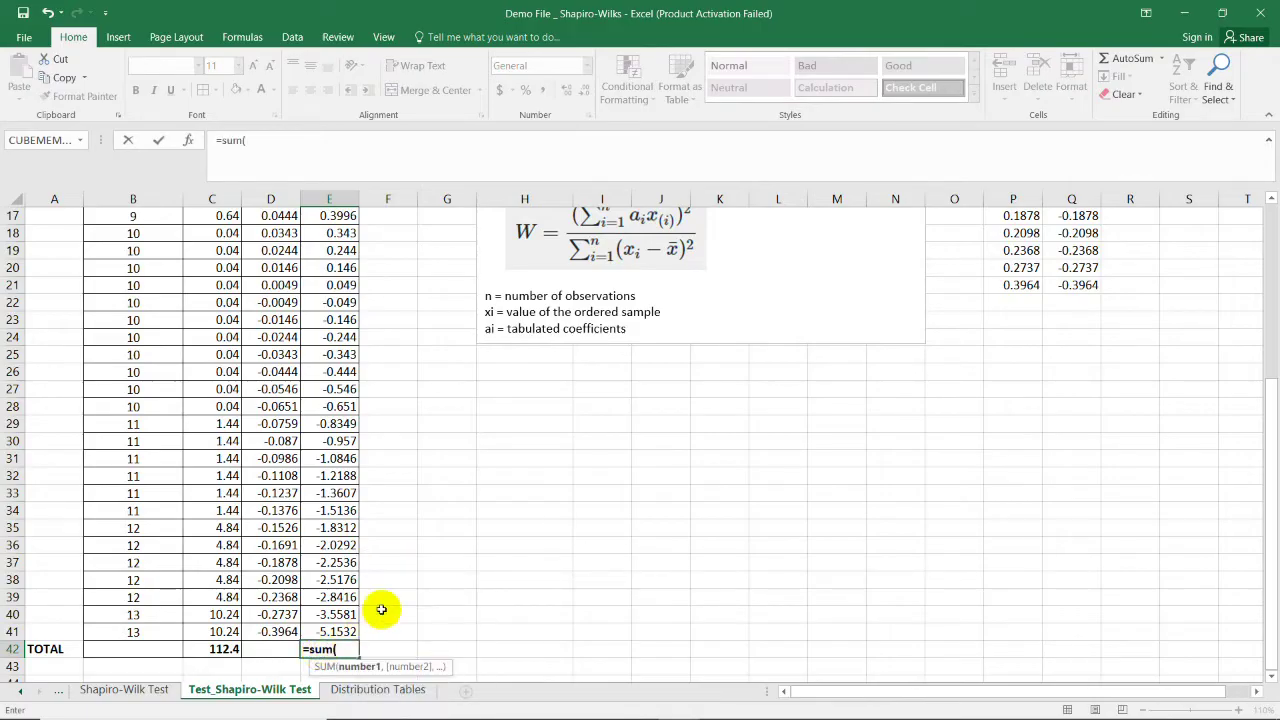
{"action": "scroll", "coordinate": [383, 505], "scroll_direction": "up", "scroll_amount": 5}
{"action": "left_click", "coordinate": [338, 233]}
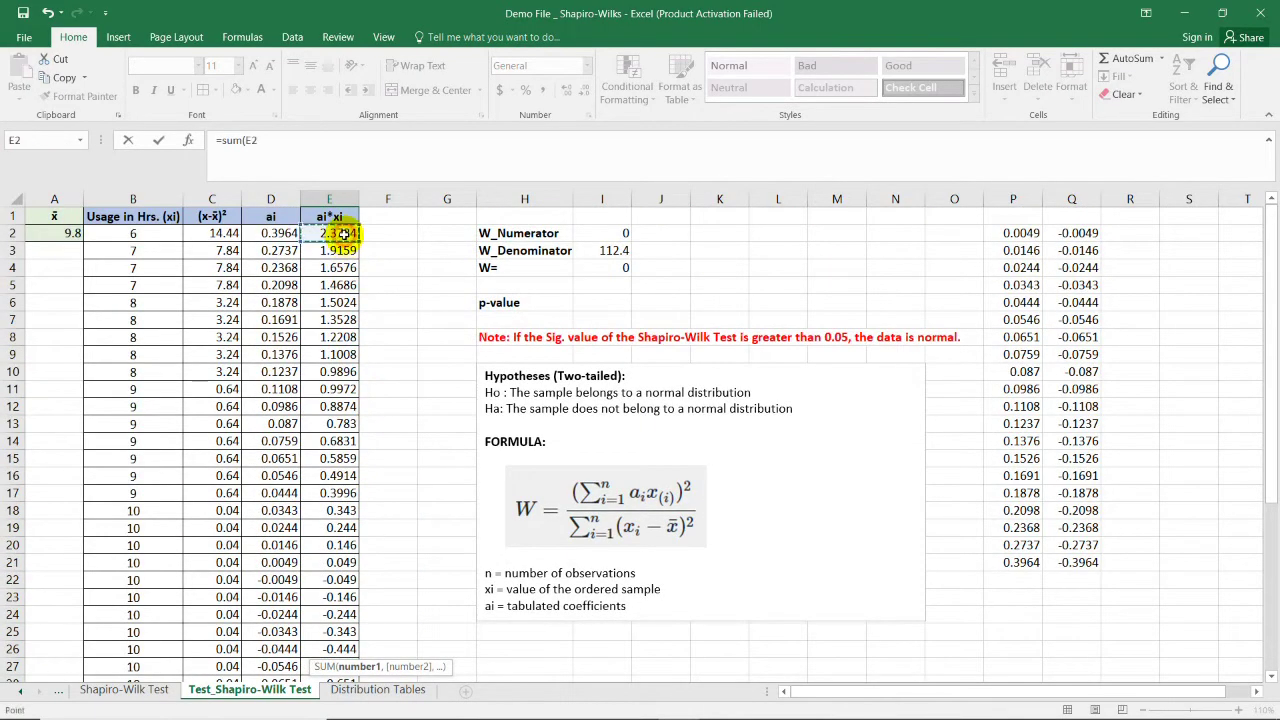
{"action": "left_click_drag", "start_coordinate": [343, 233], "coordinate": [340, 632]}
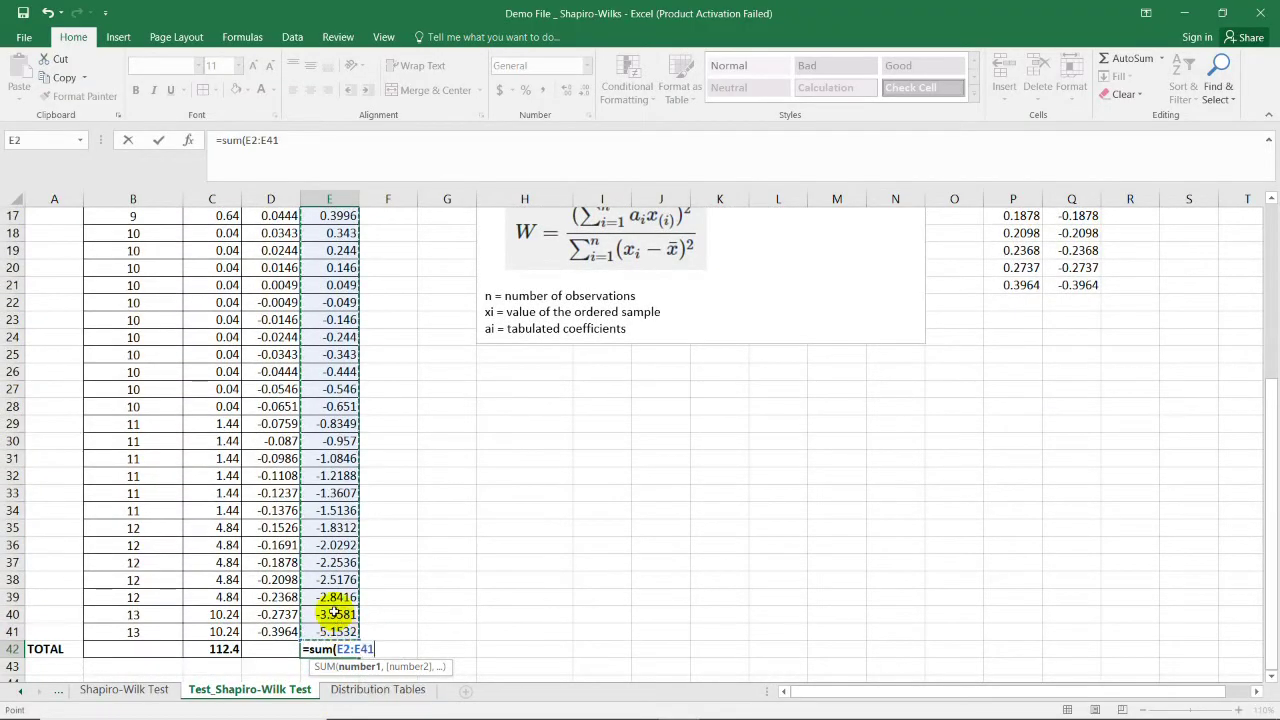
{"action": "key", "text": "Return"}
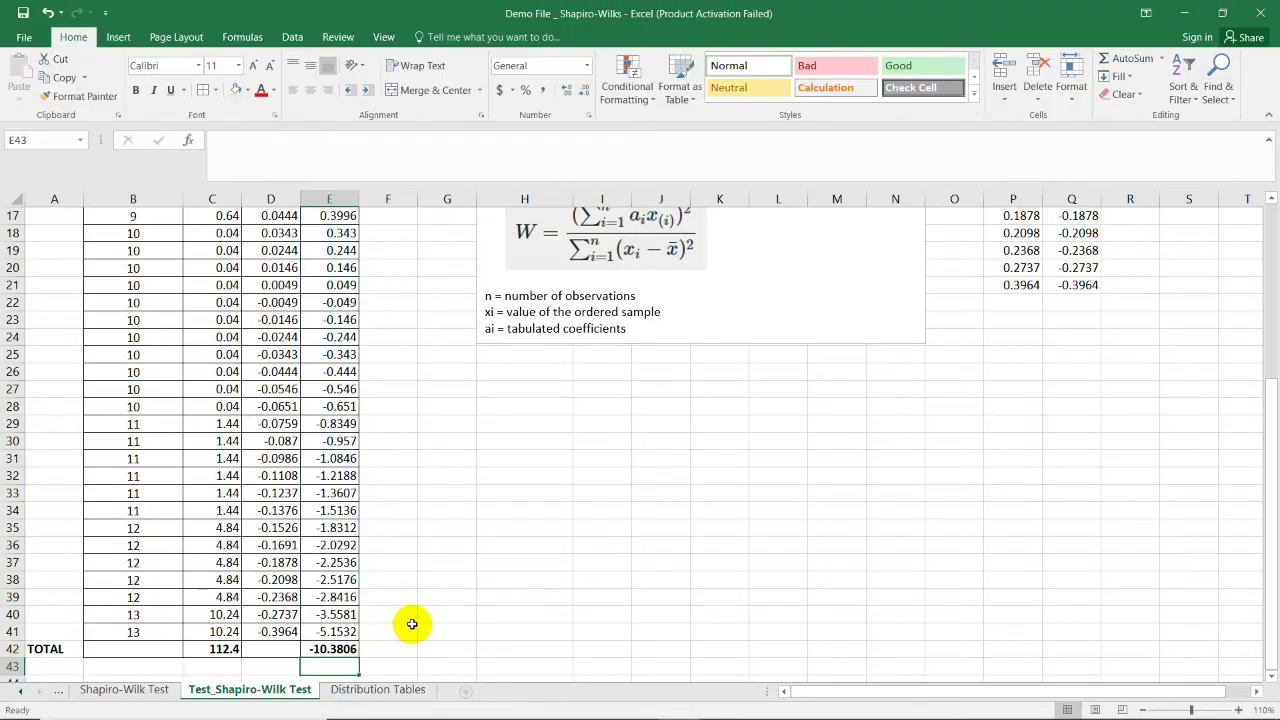
{"action": "scroll", "coordinate": [412, 624], "scroll_direction": "up", "scroll_amount": 5}
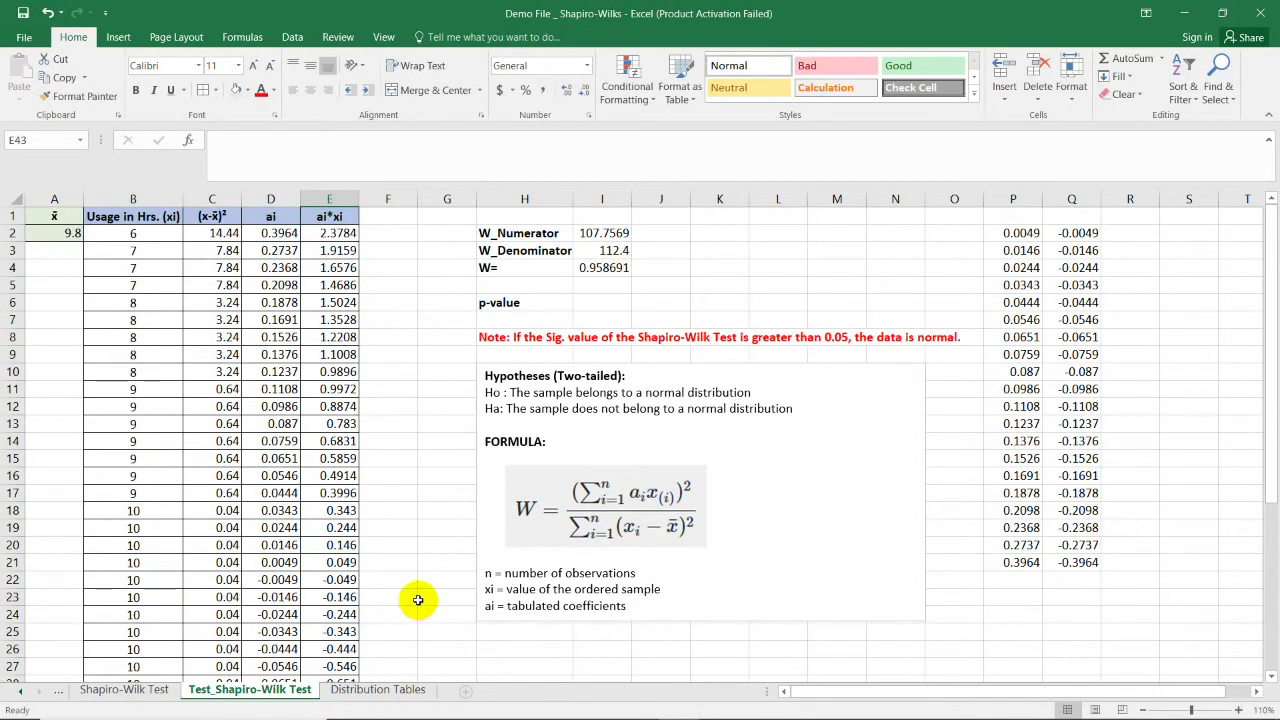
{"action": "left_click", "coordinate": [388, 250]}
Step: Enter =E42^2 in W_Numerator cell I2 so it shows 107.7569
{"action": "left_click", "coordinate": [606, 236]}
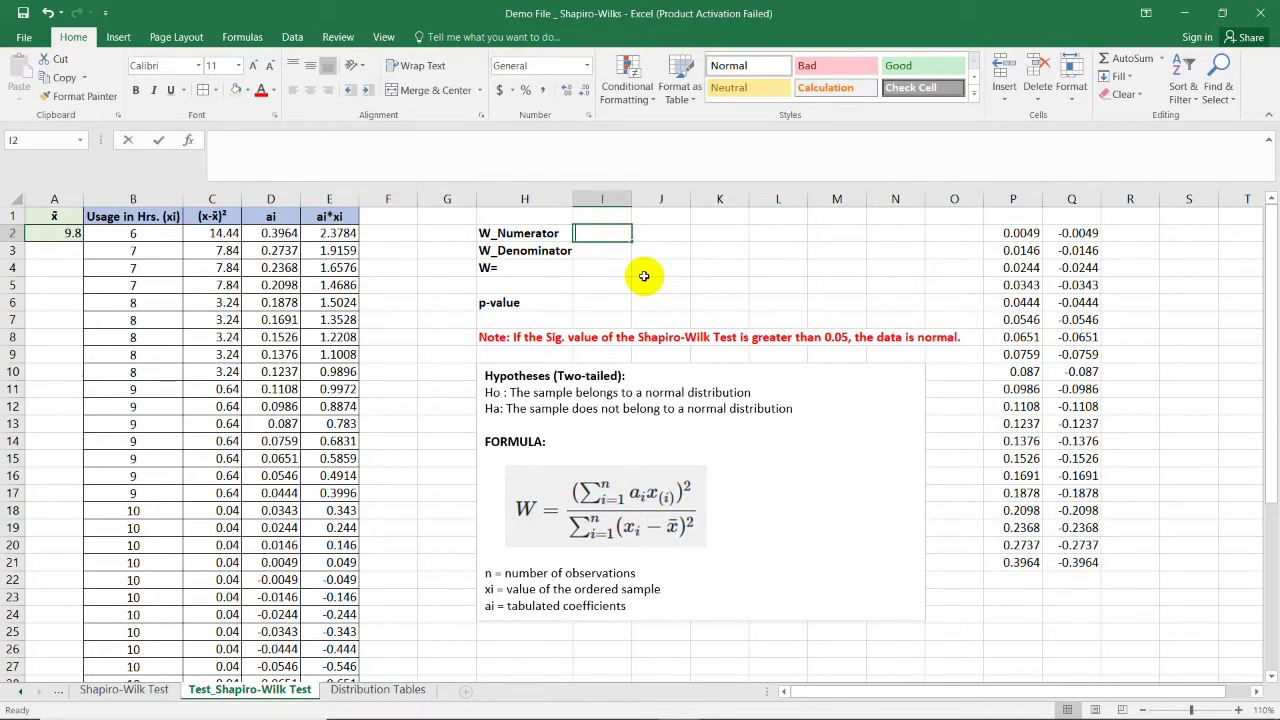
{"action": "type", "text": "="}
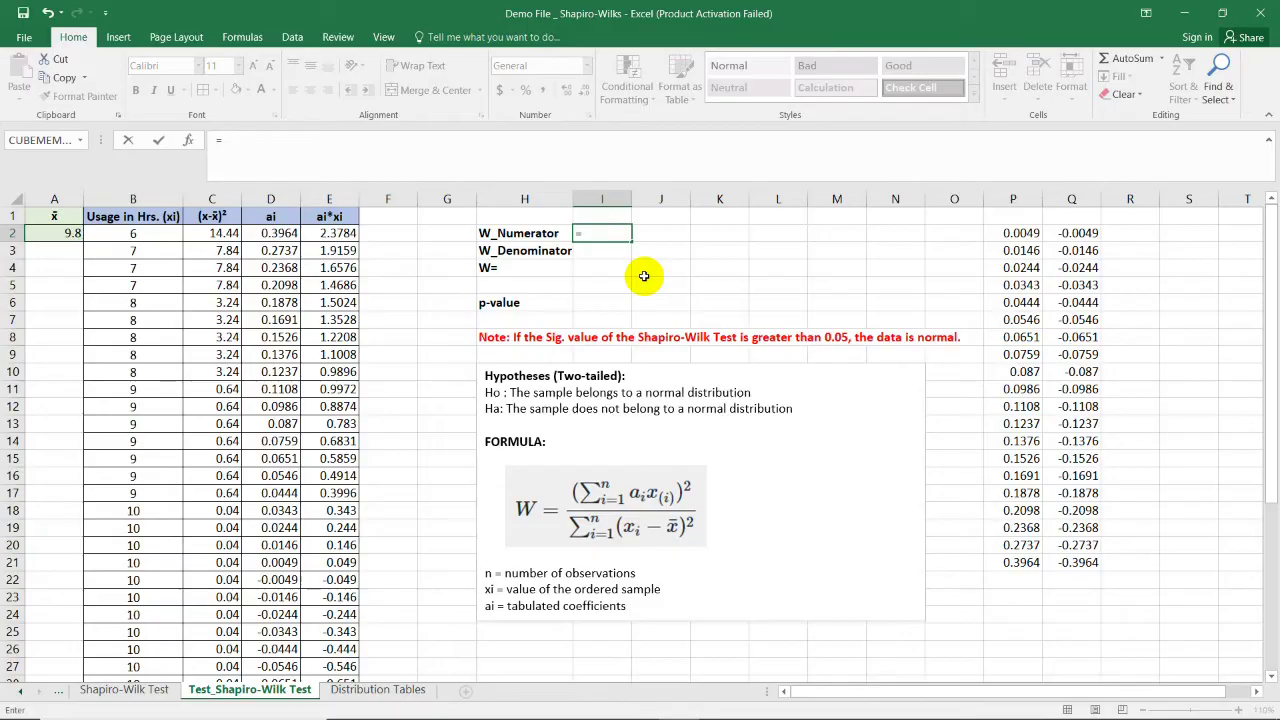
{"action": "scroll", "coordinate": [378, 390], "scroll_direction": "down", "scroll_amount": 2}
{"action": "scroll", "coordinate": [367, 280], "scroll_direction": "up", "scroll_amount": 2}
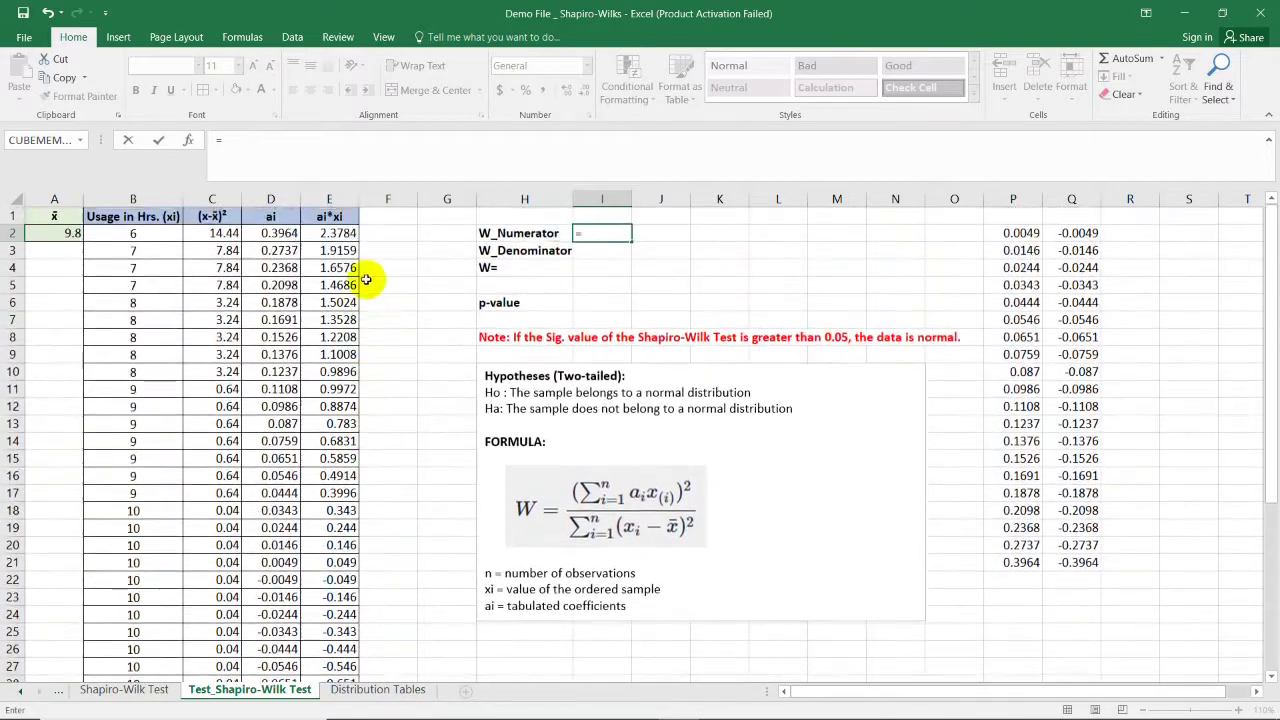
{"action": "scroll", "coordinate": [335, 320], "scroll_direction": "down", "scroll_amount": 8}
{"action": "left_click", "coordinate": [333, 510]}
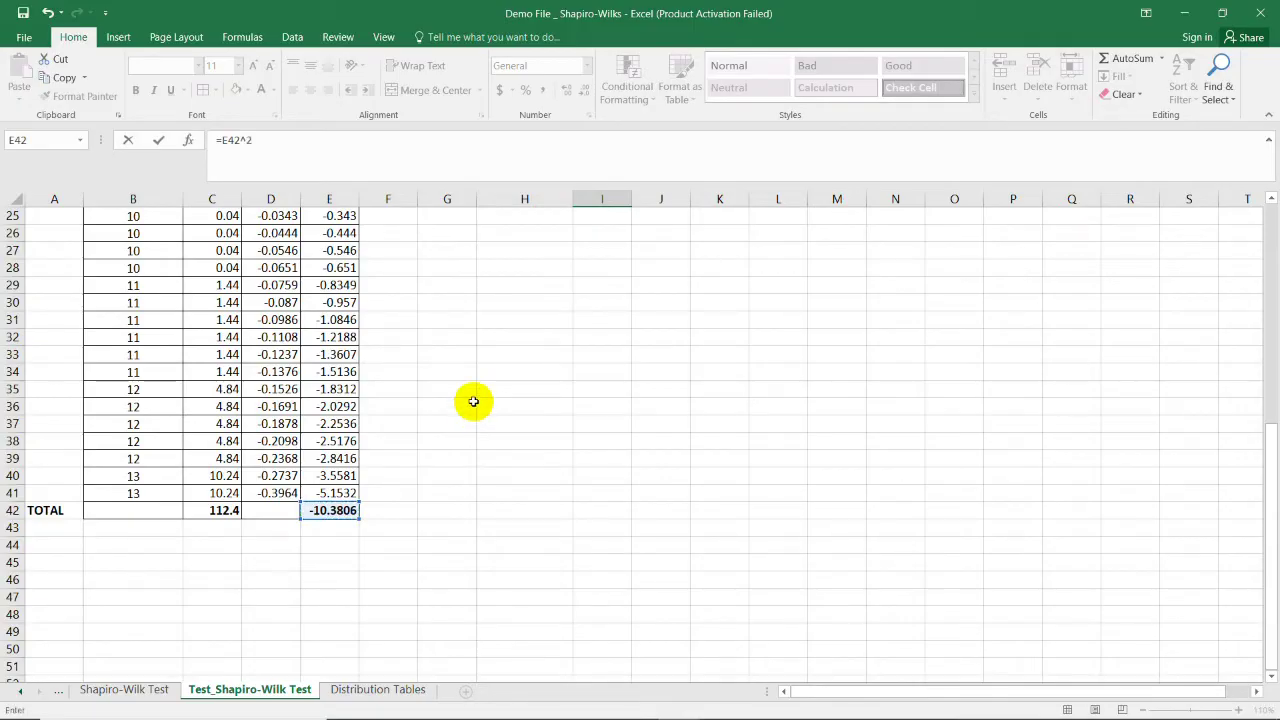
{"action": "scroll", "coordinate": [475, 405], "scroll_direction": "up", "scroll_amount": 8}
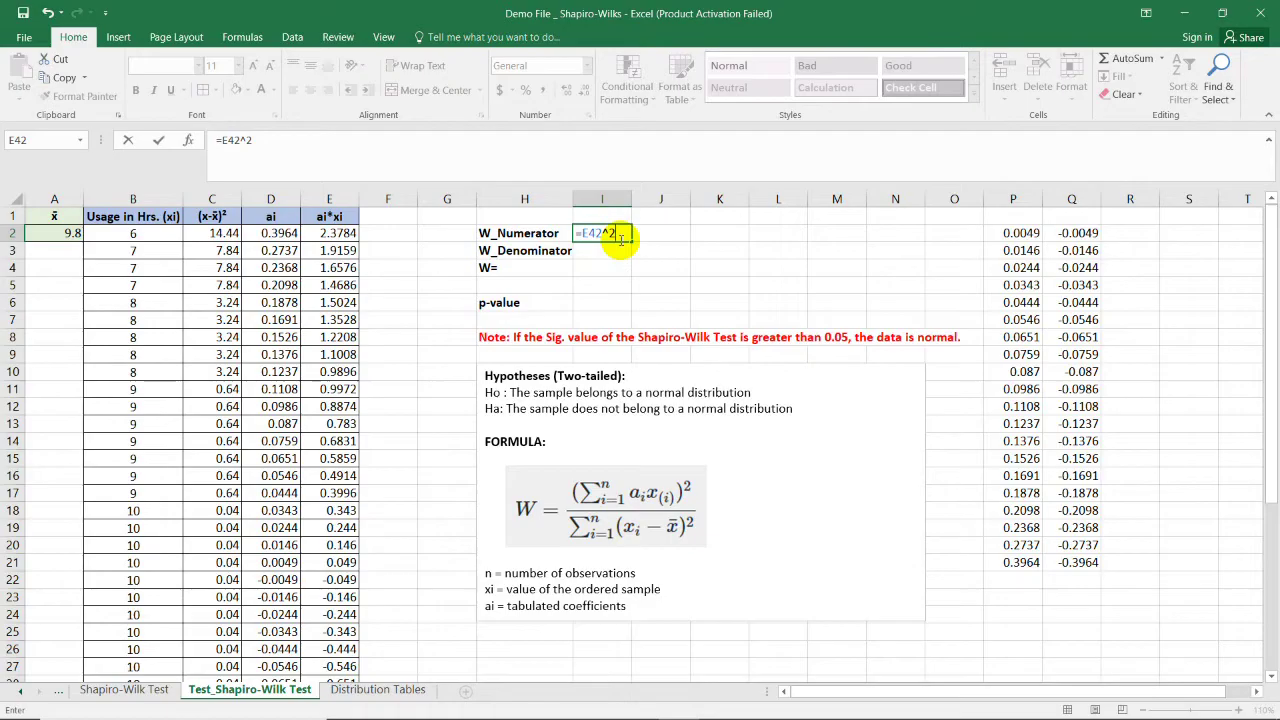
{"action": "key", "text": "Return"}
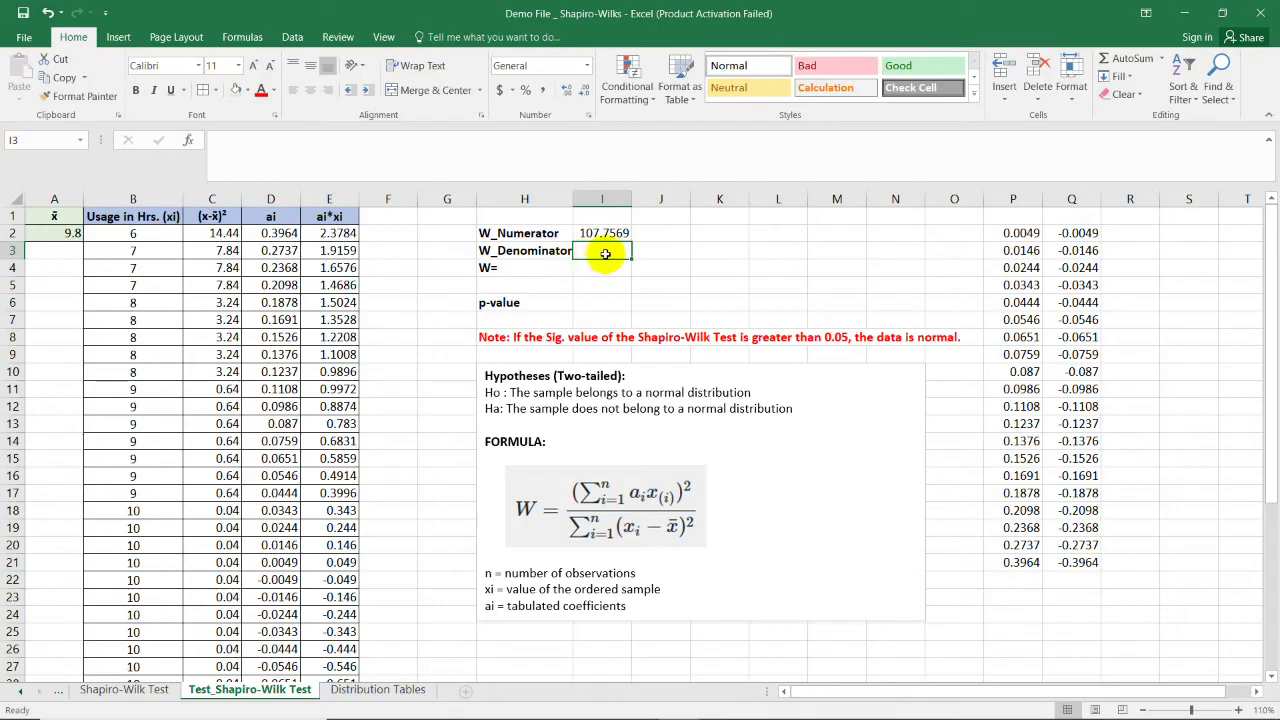
{"action": "type", "text": "="}
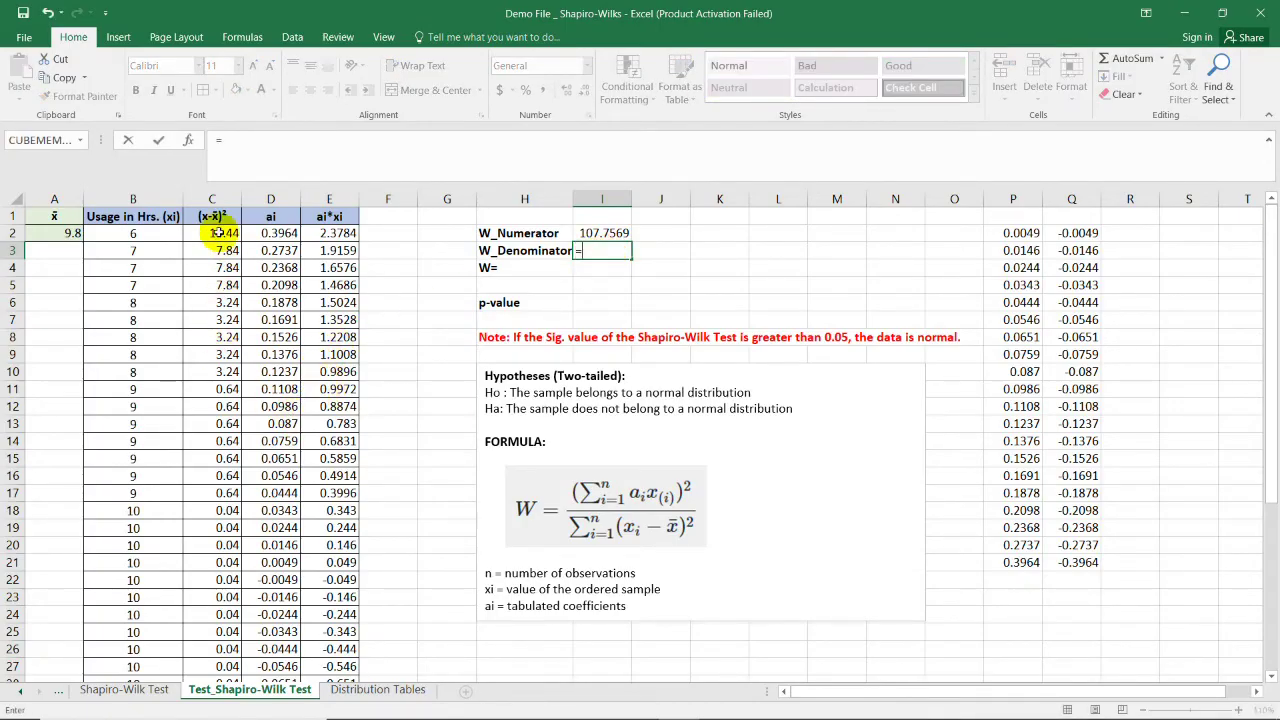
Step: Point W_Denominator cell I3 at the column C total in C42, giving 112.4
{"action": "scroll", "coordinate": [225, 300], "scroll_direction": "down", "scroll_amount": 9}
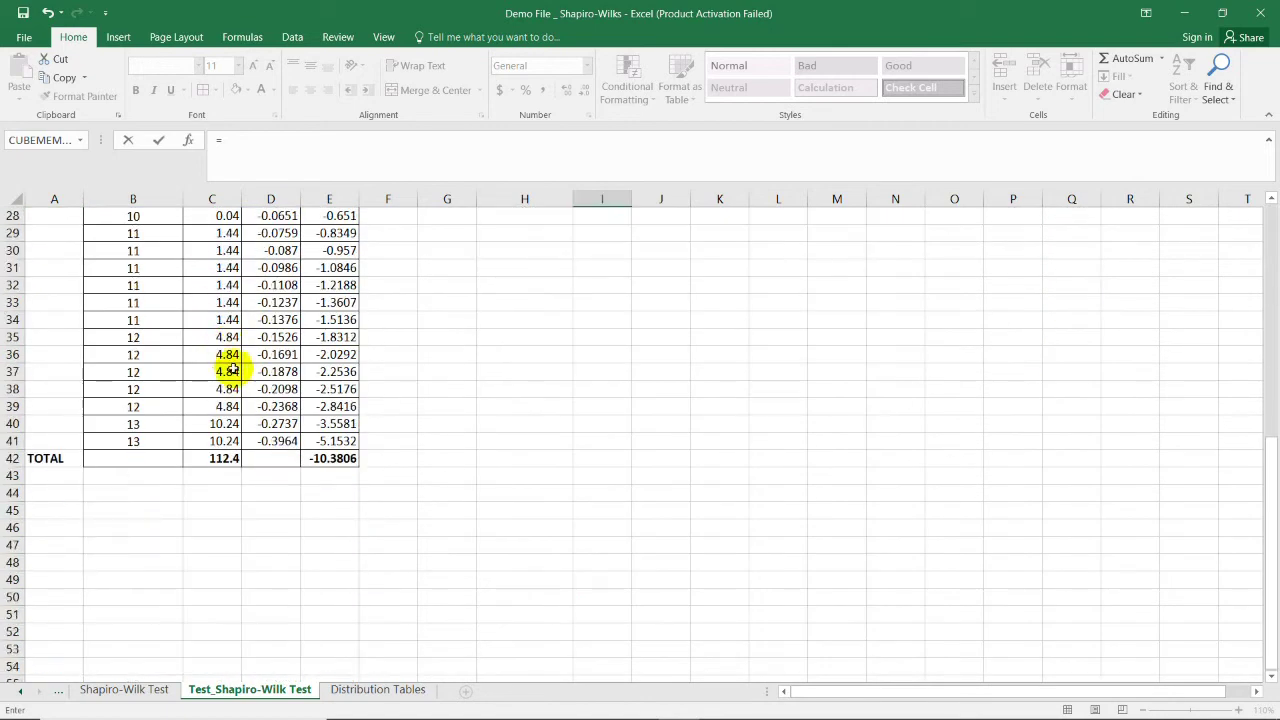
{"action": "left_click", "coordinate": [226, 459]}
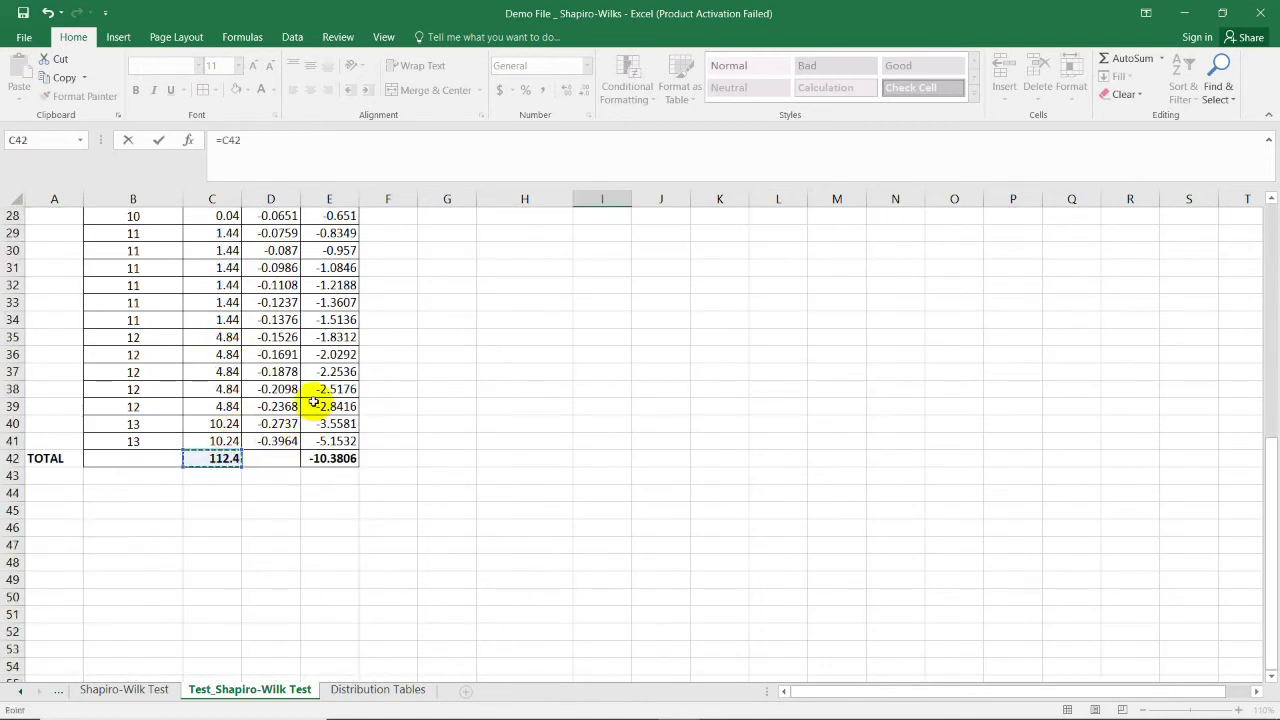
{"action": "key", "text": "Return"}
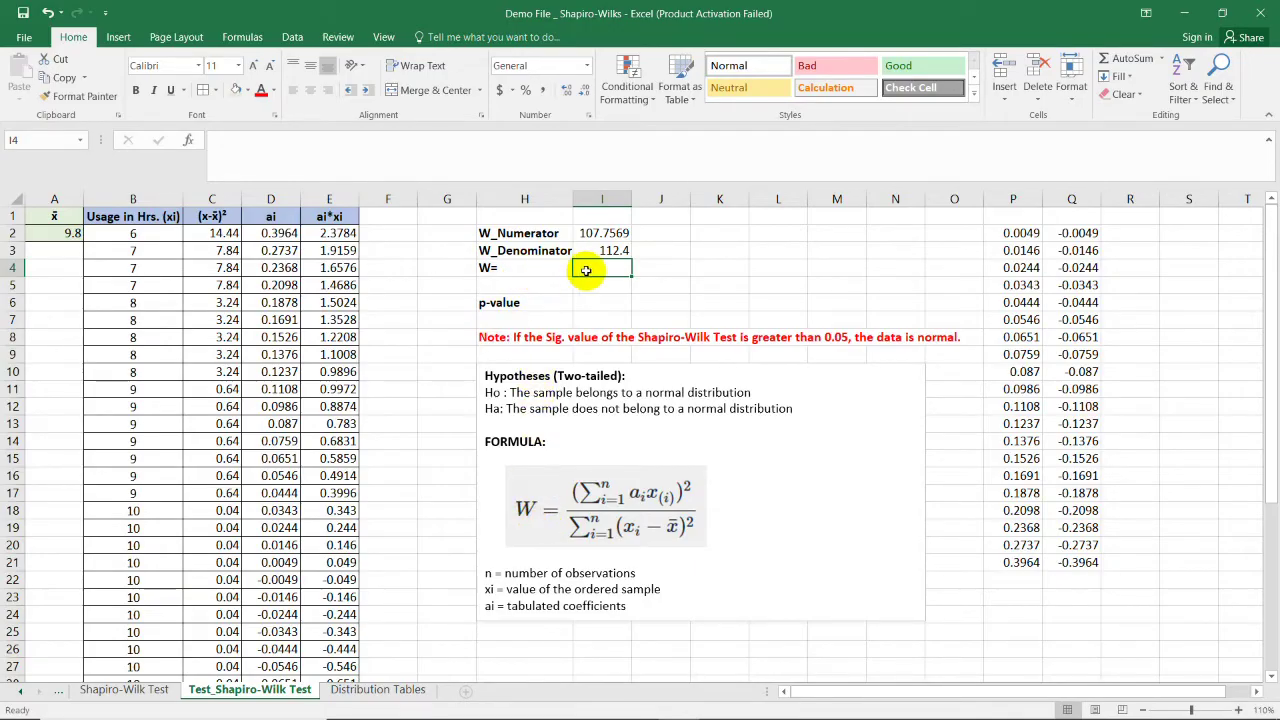
Step: After checking I2 and I3, enter =I2/I3 as the W statistic in I4
{"action": "left_click", "coordinate": [603, 236]}
{"action": "left_click", "coordinate": [606, 247]}
{"action": "left_click", "coordinate": [603, 234]}
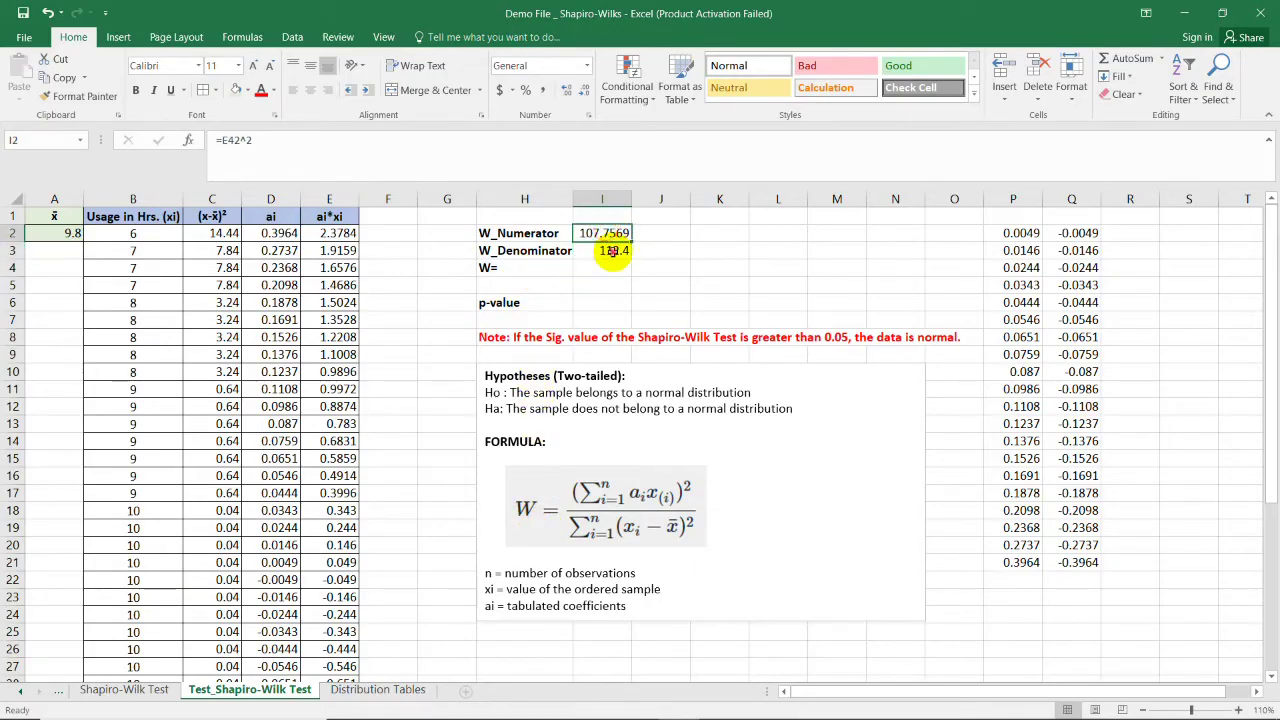
{"action": "left_click", "coordinate": [605, 249]}
{"action": "left_click", "coordinate": [603, 234]}
{"action": "left_click", "coordinate": [605, 249]}
{"action": "left_click", "coordinate": [598, 268]}
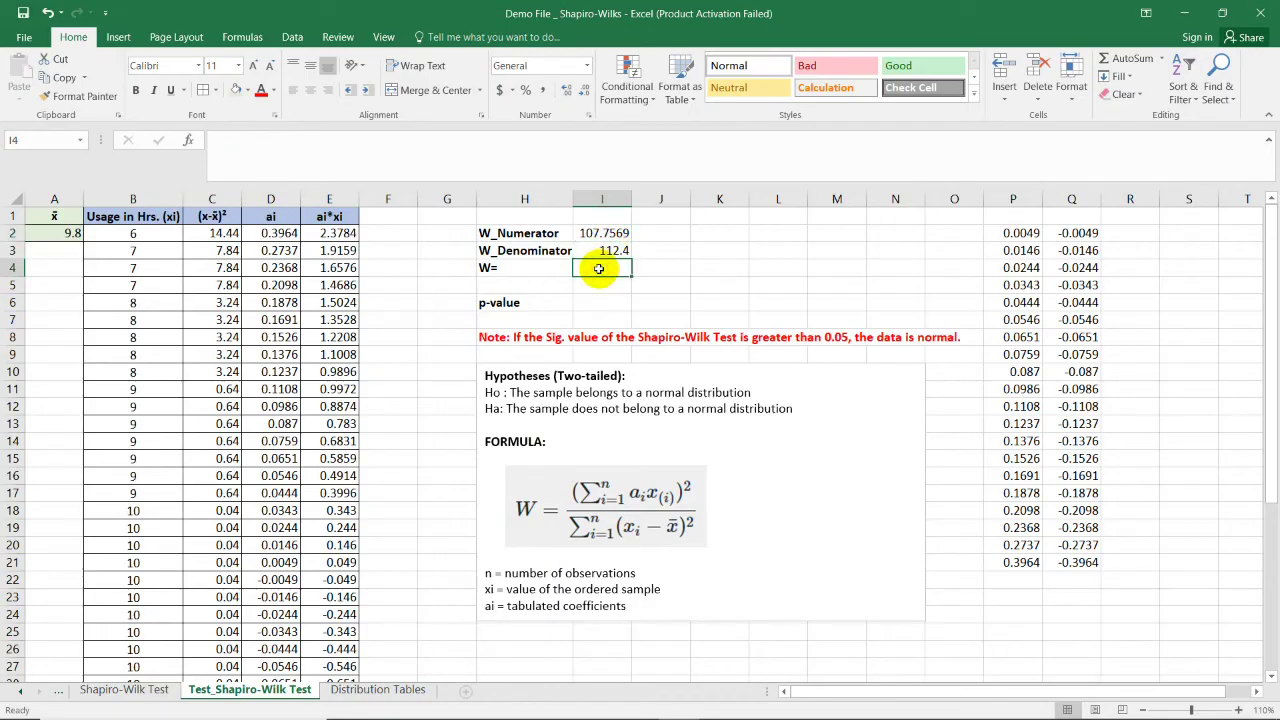
{"action": "type", "text": "="}
{"action": "left_click", "coordinate": [606, 233]}
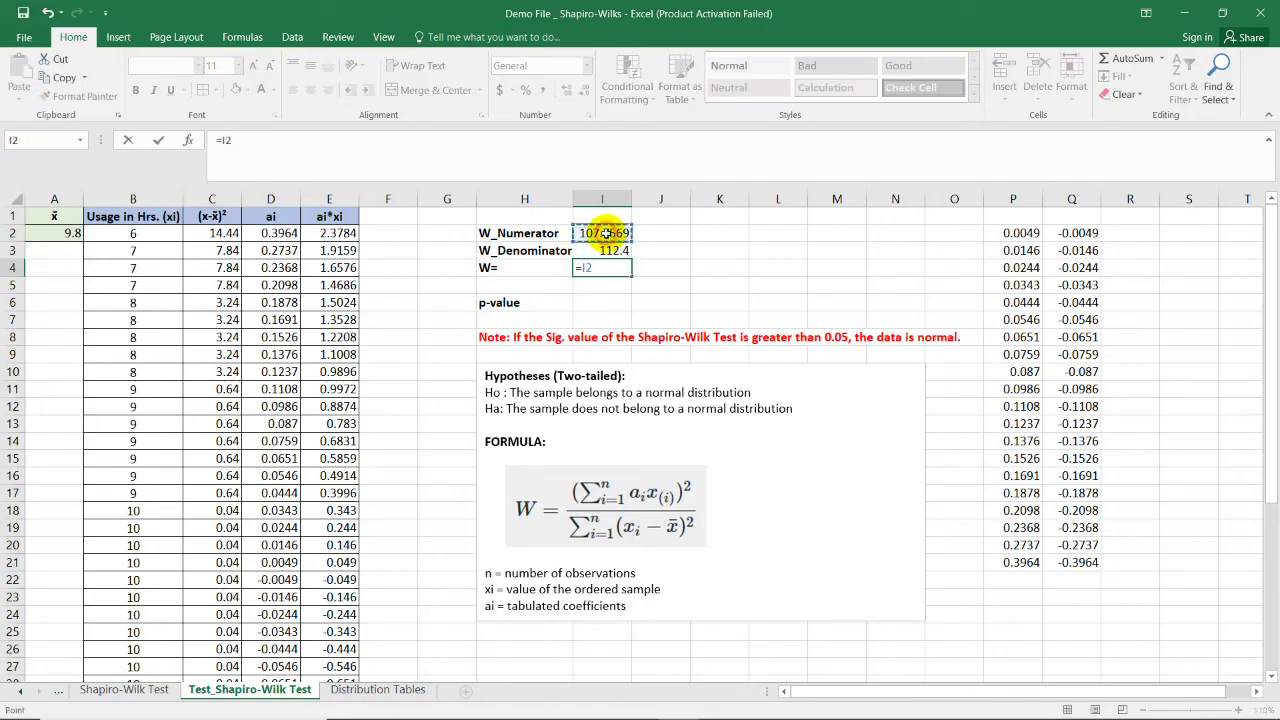
{"action": "type", "text": "/"}
{"action": "left_click", "coordinate": [612, 250]}
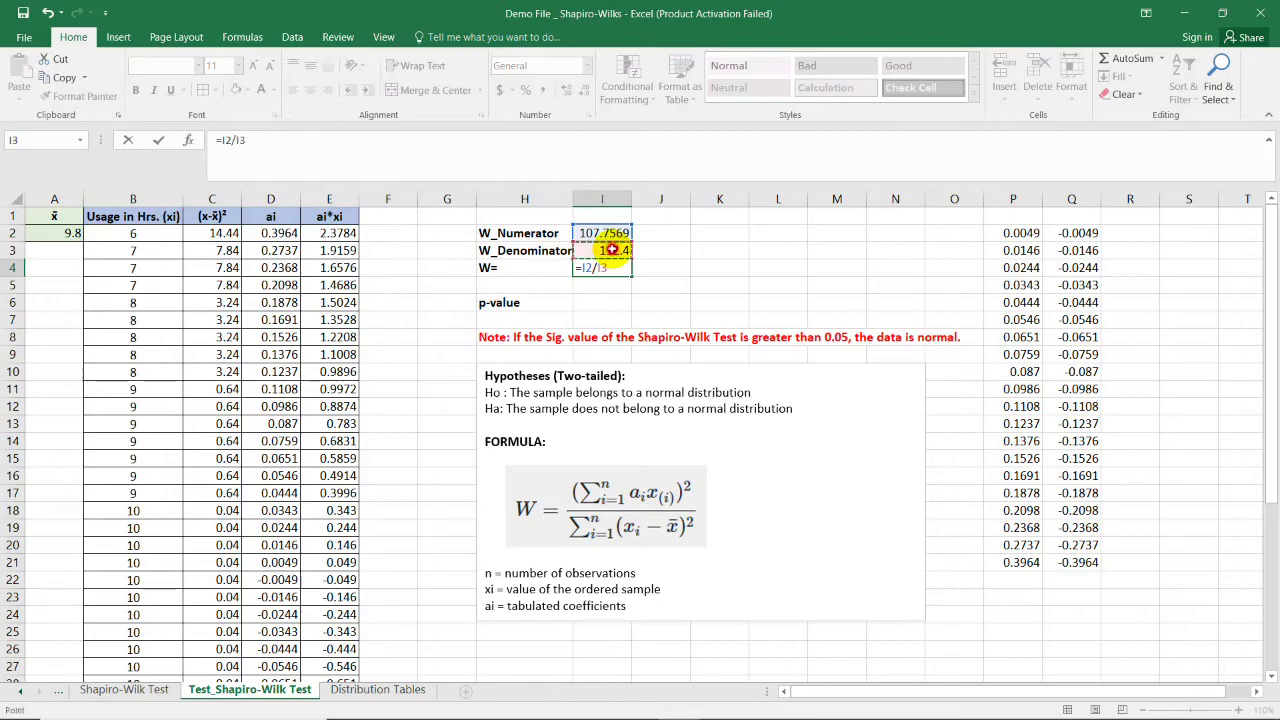
{"action": "key", "text": "Return"}
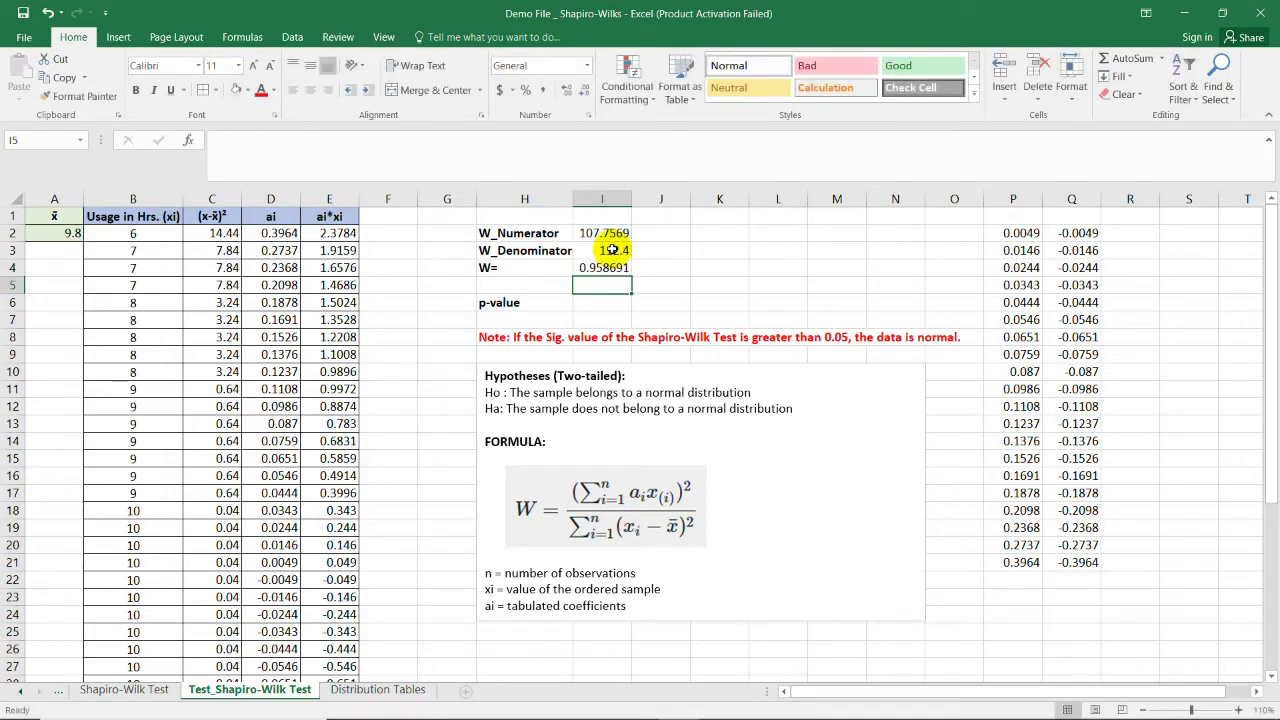
Step: Round the W value in I4 to three decimals, displaying 0.959
{"action": "left_click", "coordinate": [698, 285]}
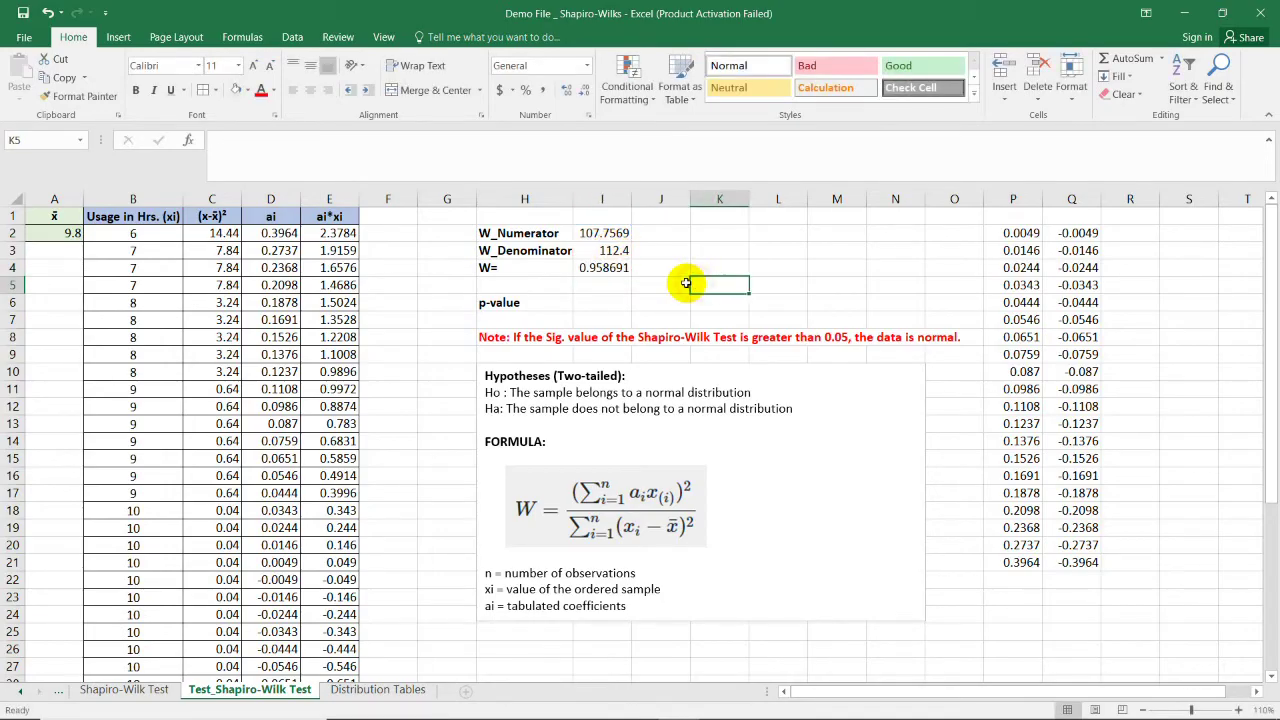
{"action": "left_click", "coordinate": [626, 268]}
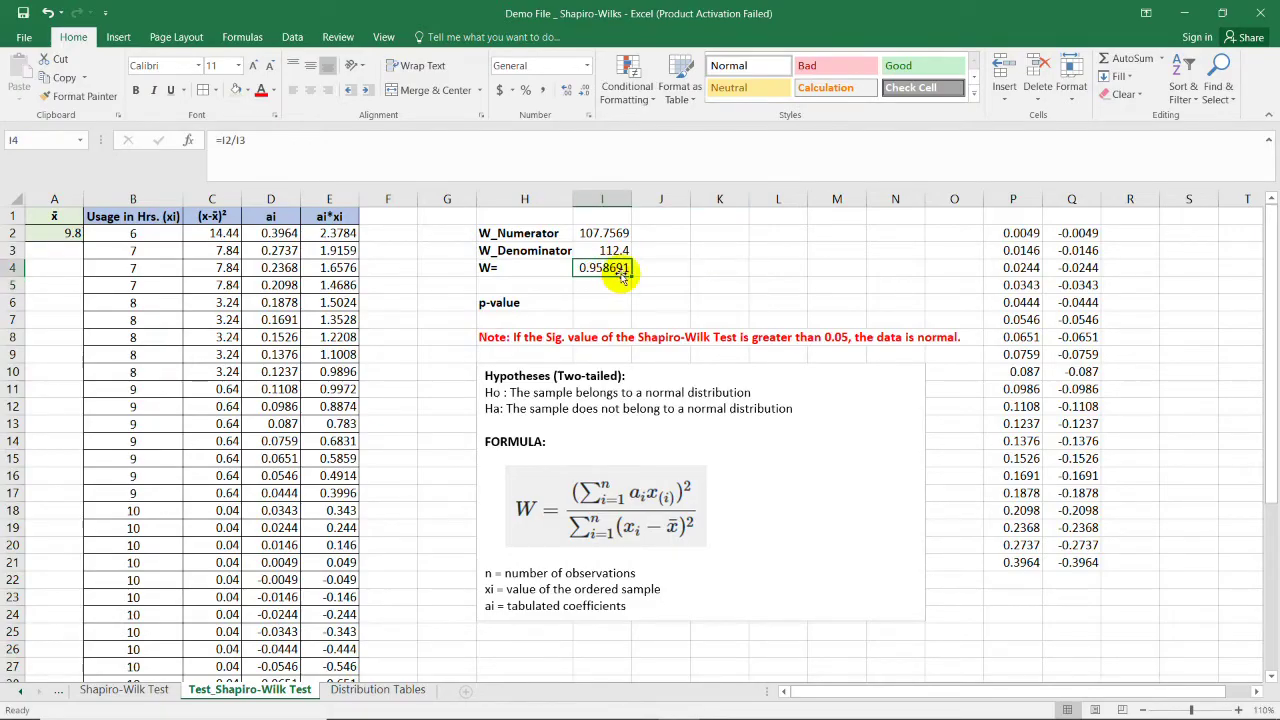
{"action": "left_click", "coordinate": [583, 91]}
{"action": "left_click", "coordinate": [583, 91]}
{"action": "left_click", "coordinate": [651, 266]}
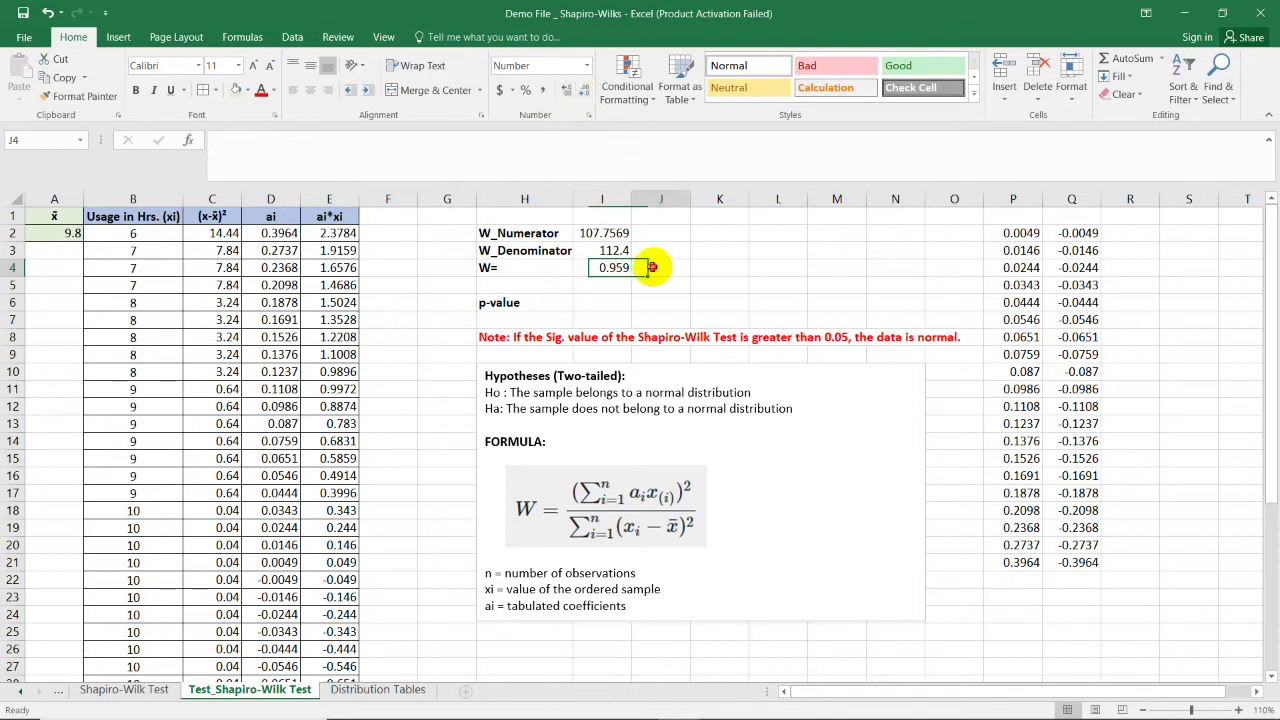
{"action": "left_click", "coordinate": [610, 285]}
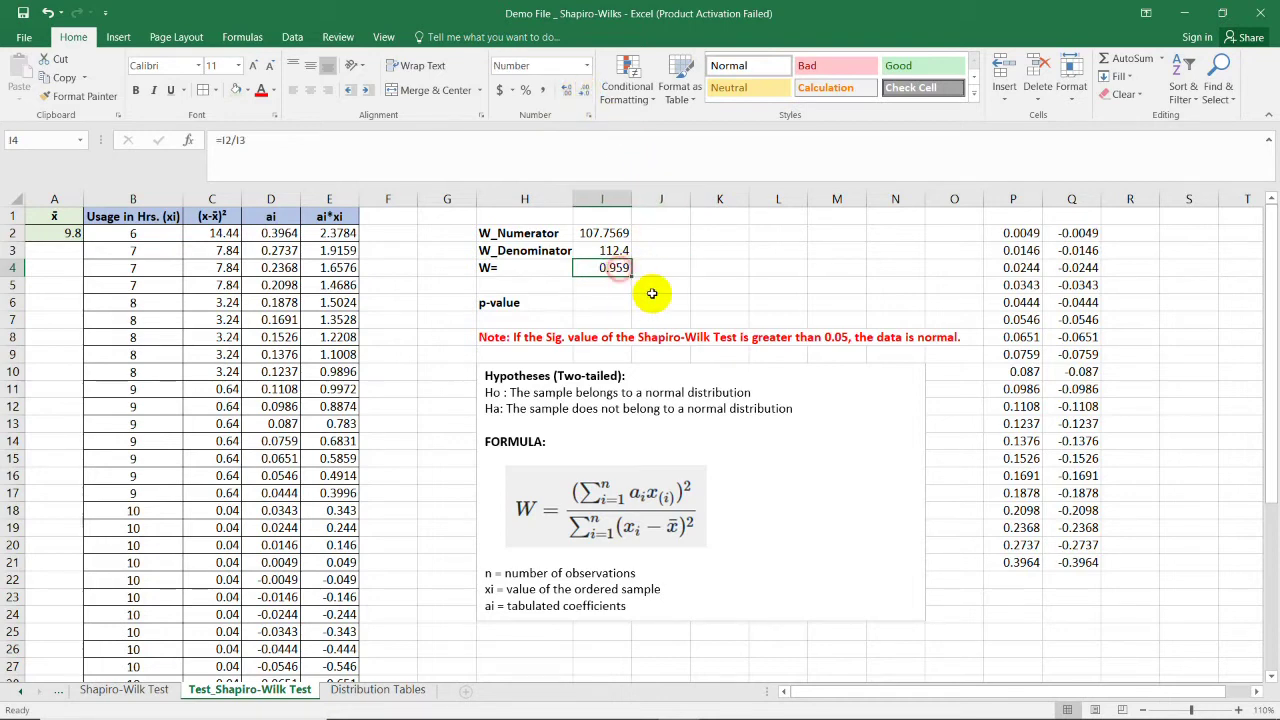
{"action": "left_click", "coordinate": [717, 297]}
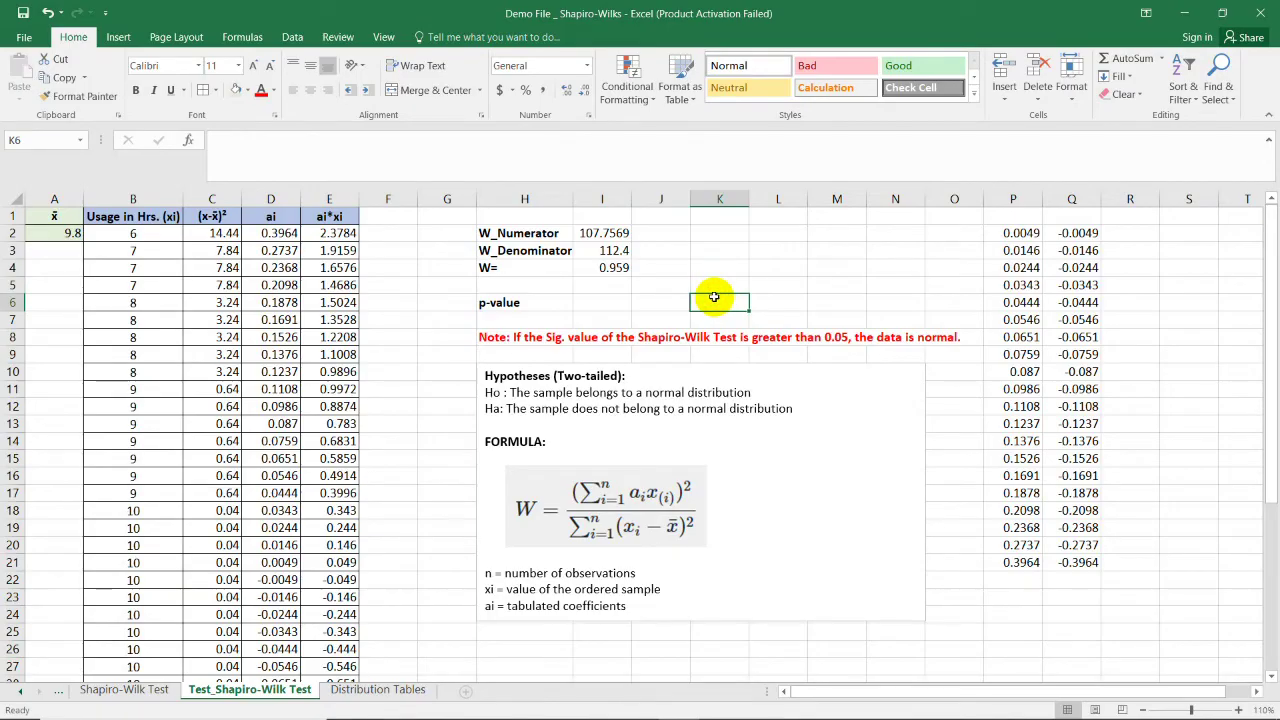
Step: Review the null hypothesis and 0.05 note, count the usage observations, then switch to Table D5
{"action": "left_click", "coordinate": [594, 302]}
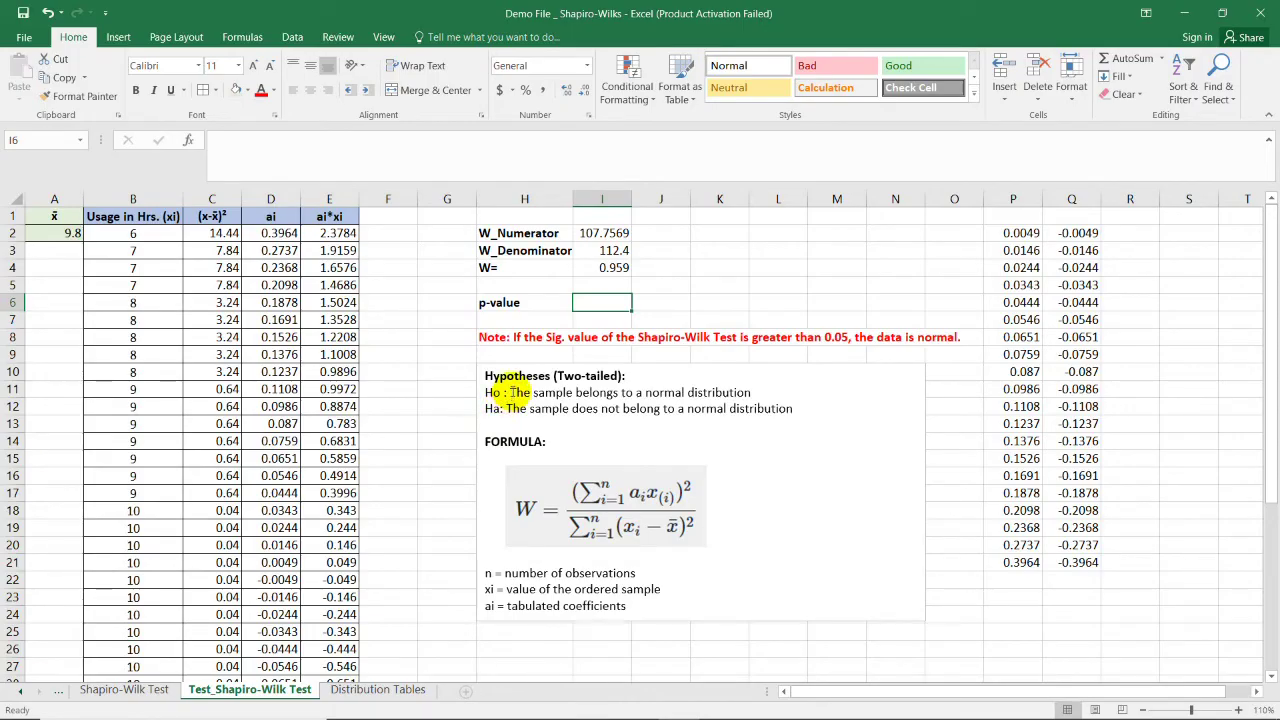
{"action": "left_click_drag", "start_coordinate": [504, 392], "coordinate": [750, 393]}
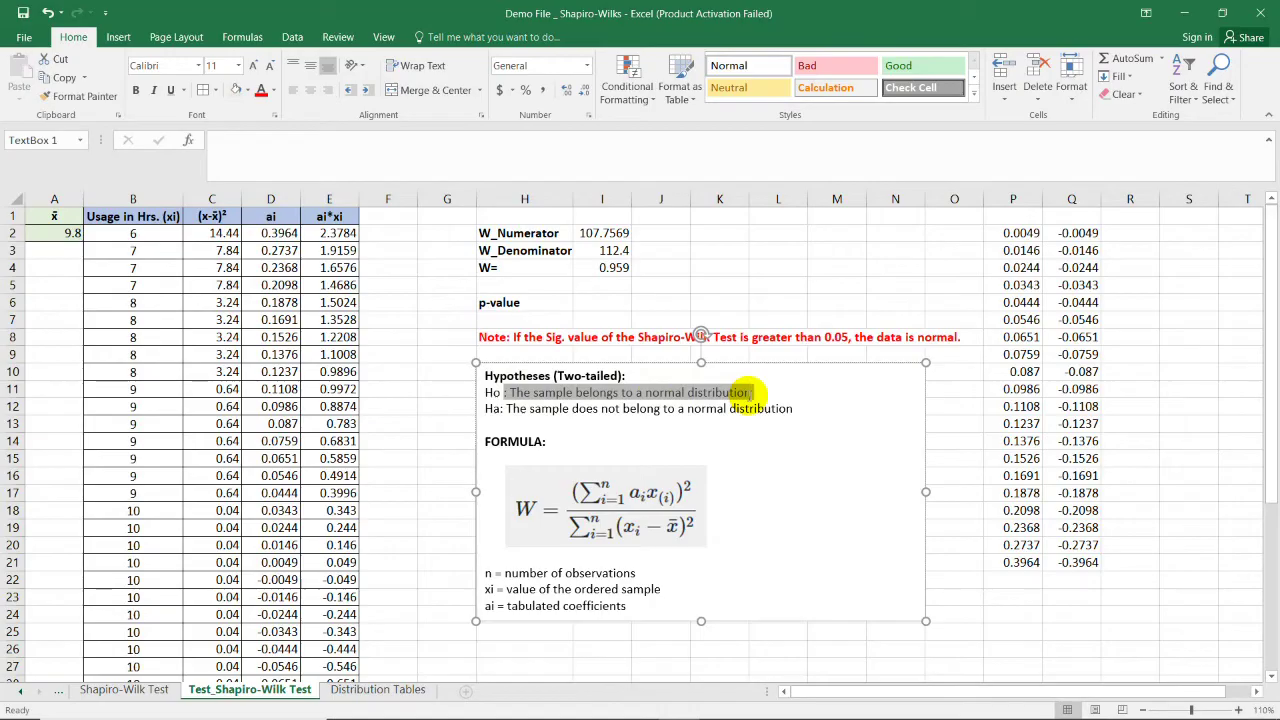
{"action": "left_click", "coordinate": [724, 300]}
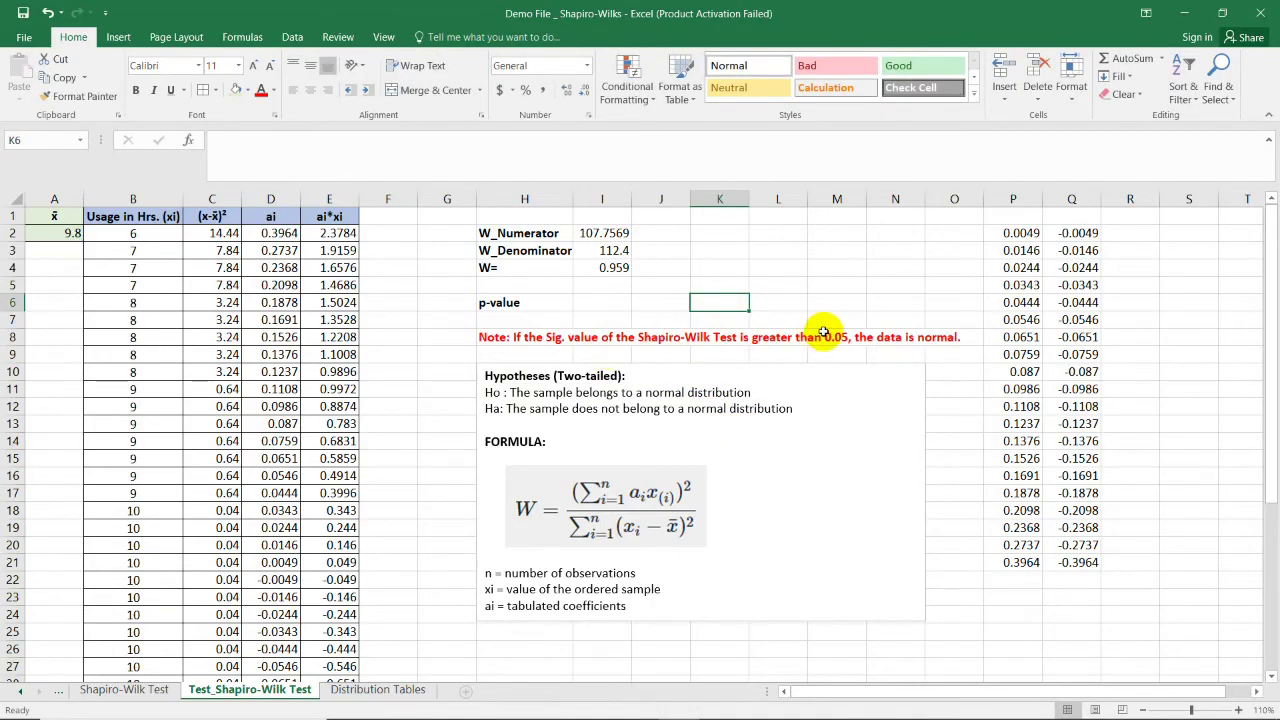
{"action": "left_click", "coordinate": [672, 338]}
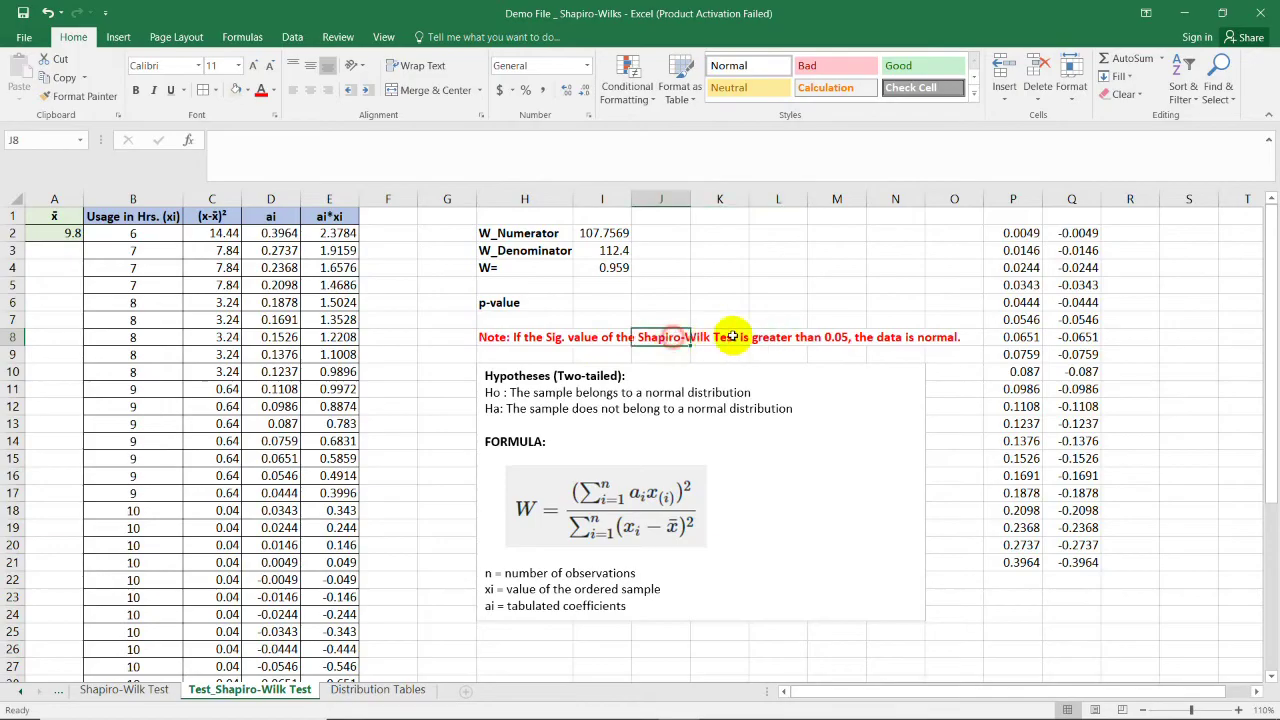
{"action": "left_click", "coordinate": [830, 343]}
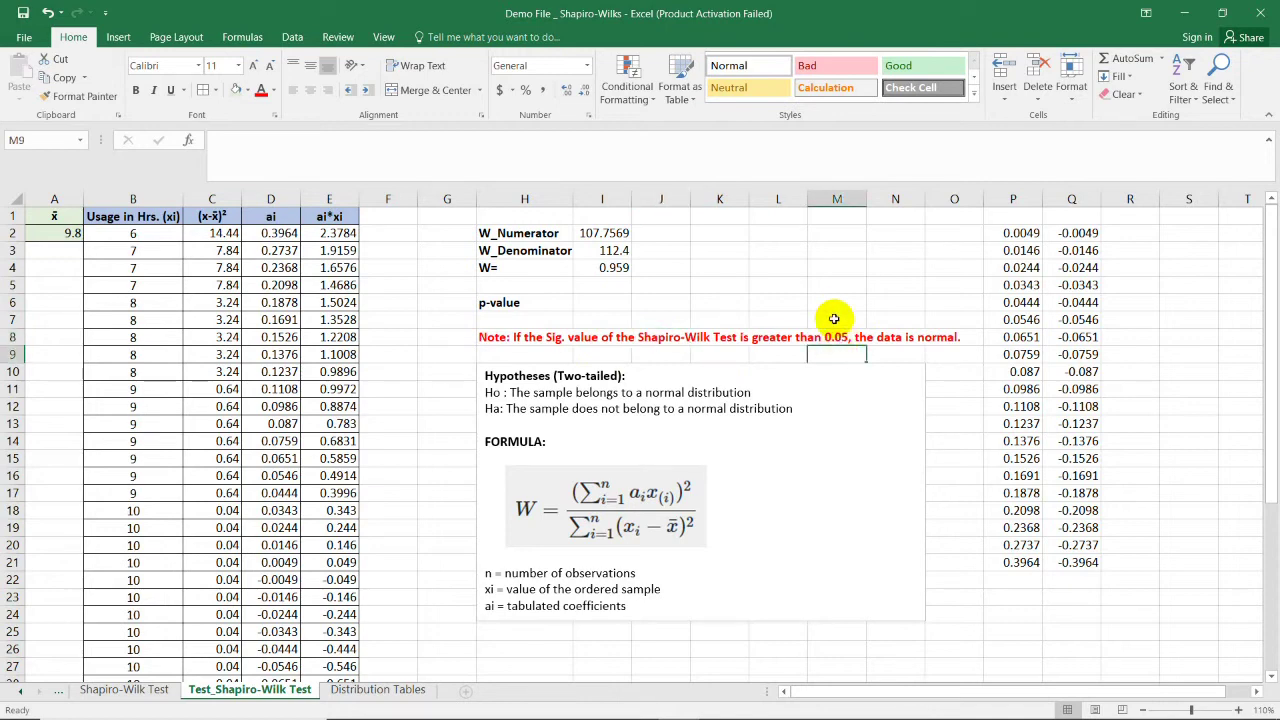
{"action": "left_click", "coordinate": [830, 306]}
{"action": "left_click", "coordinate": [840, 341]}
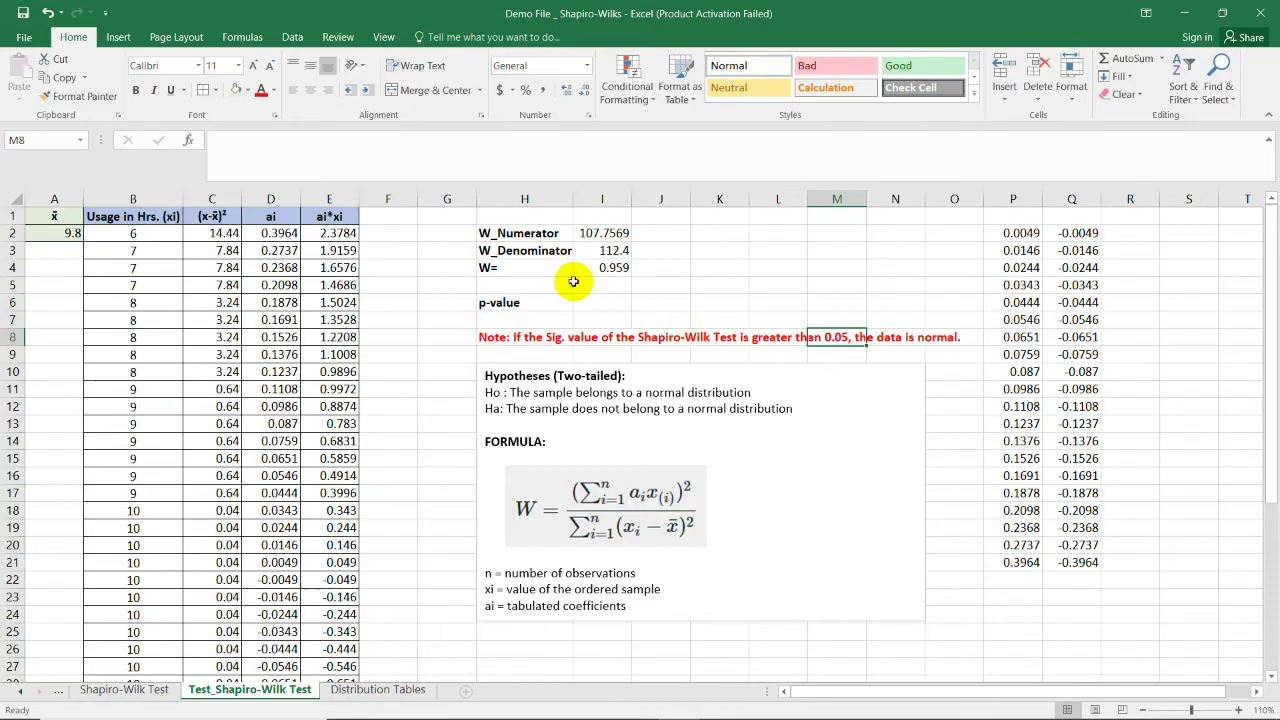
{"action": "left_click_drag", "start_coordinate": [158, 234], "coordinate": [170, 535]}
{"action": "key", "text": "alt+Tab"}
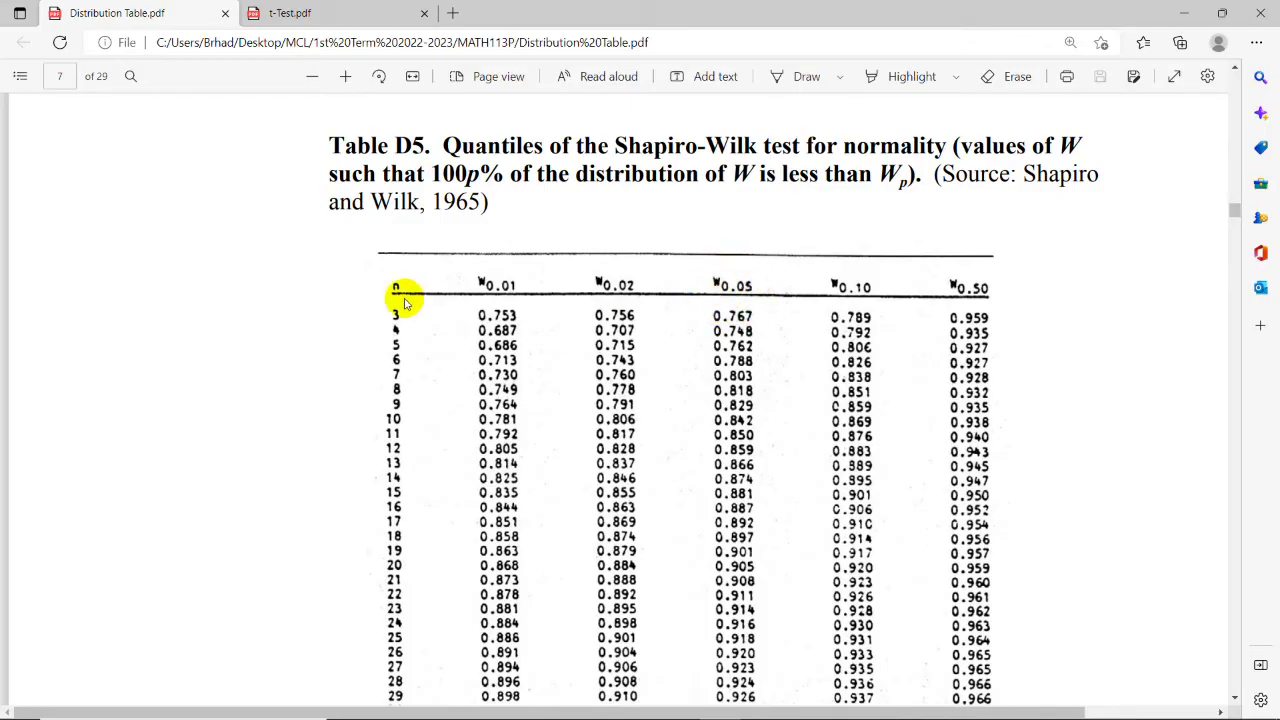
Step: Scroll Table D5 to the n = 40 row to find the 0.05 critical W of 0.940
{"action": "scroll", "coordinate": [405, 290], "scroll_direction": "down", "scroll_amount": 1}
{"action": "scroll", "coordinate": [409, 240], "scroll_direction": "down", "scroll_amount": 3}
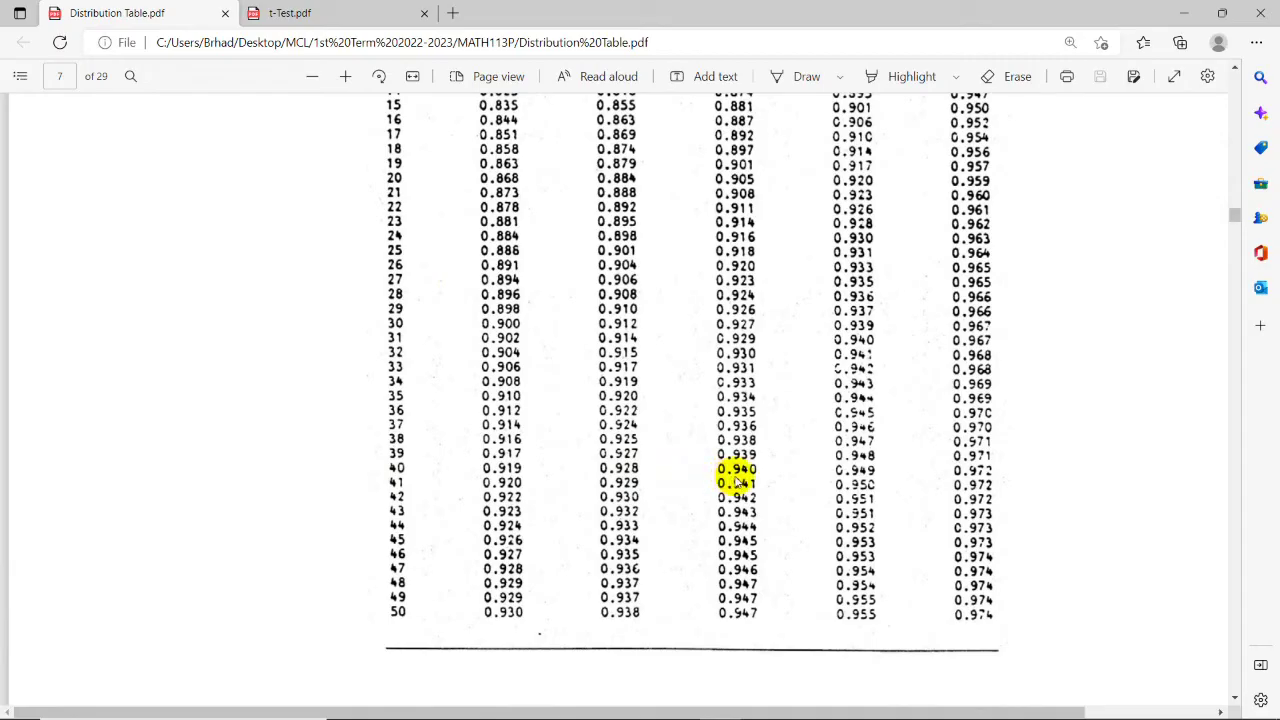
{"action": "scroll", "coordinate": [757, 428], "scroll_direction": "up", "scroll_amount": 5}
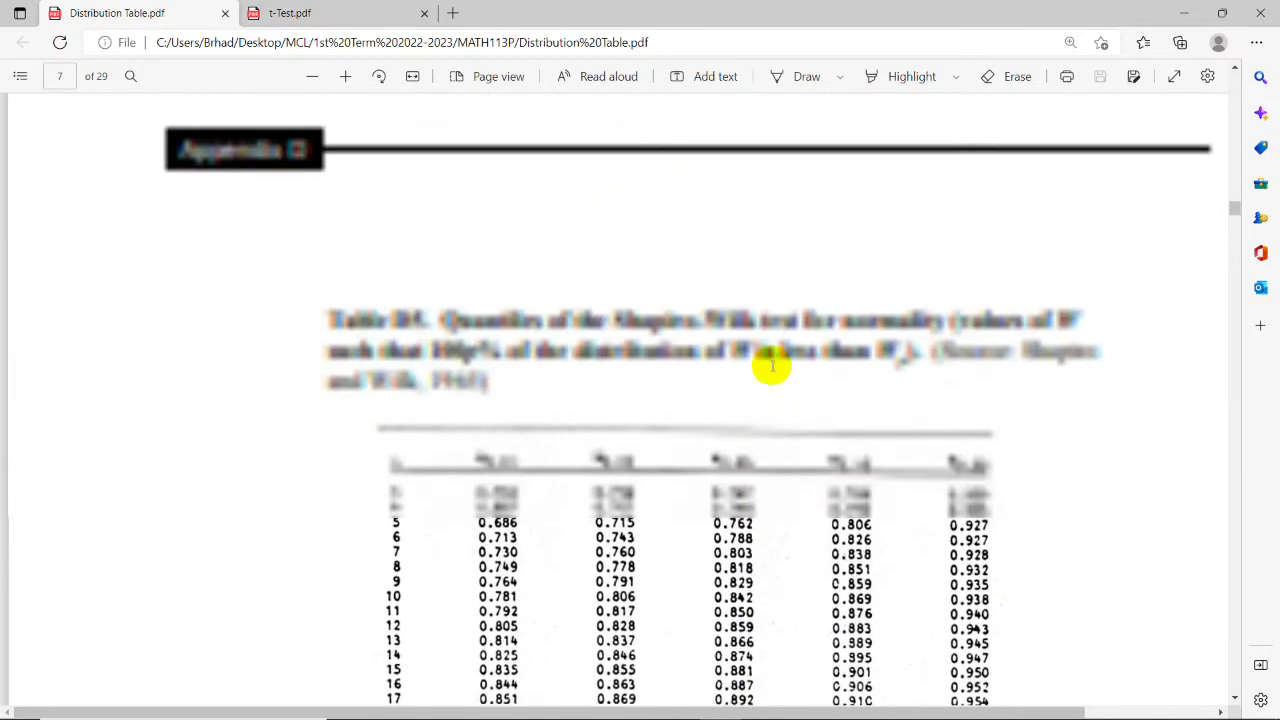
{"action": "scroll", "coordinate": [737, 420], "scroll_direction": "down", "scroll_amount": 3}
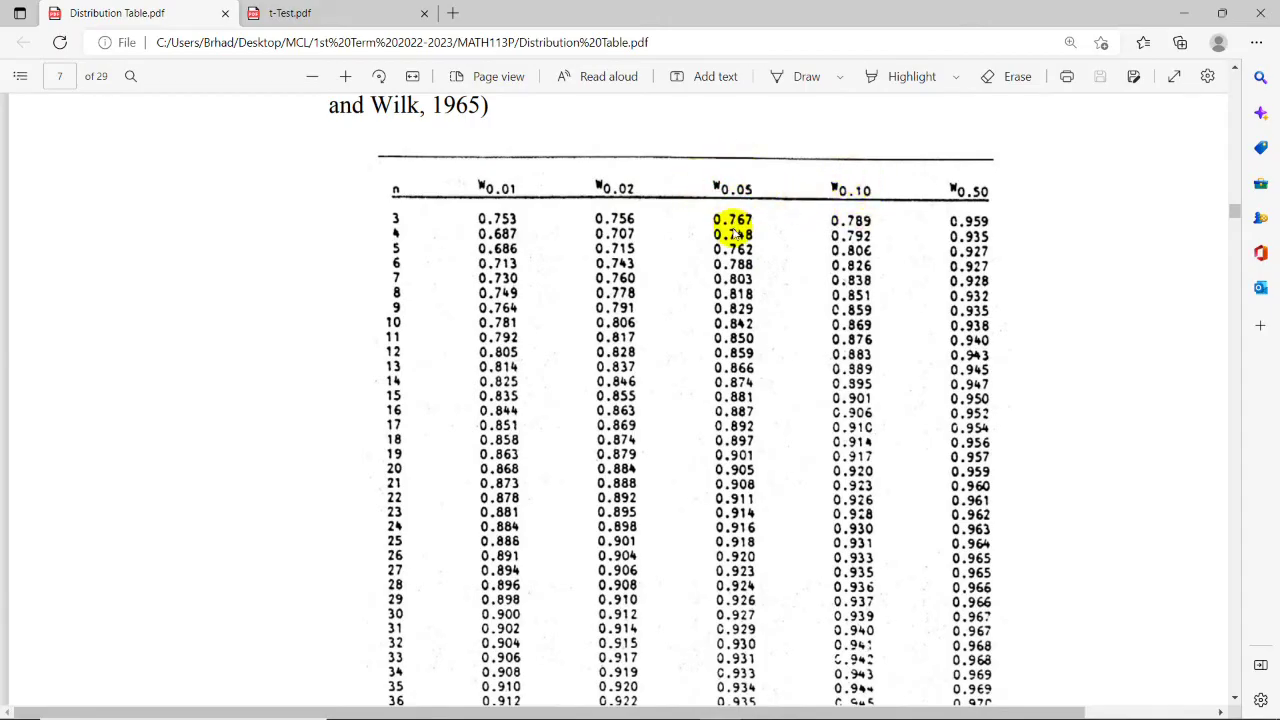
{"action": "scroll", "coordinate": [735, 360], "scroll_direction": "down", "scroll_amount": 5}
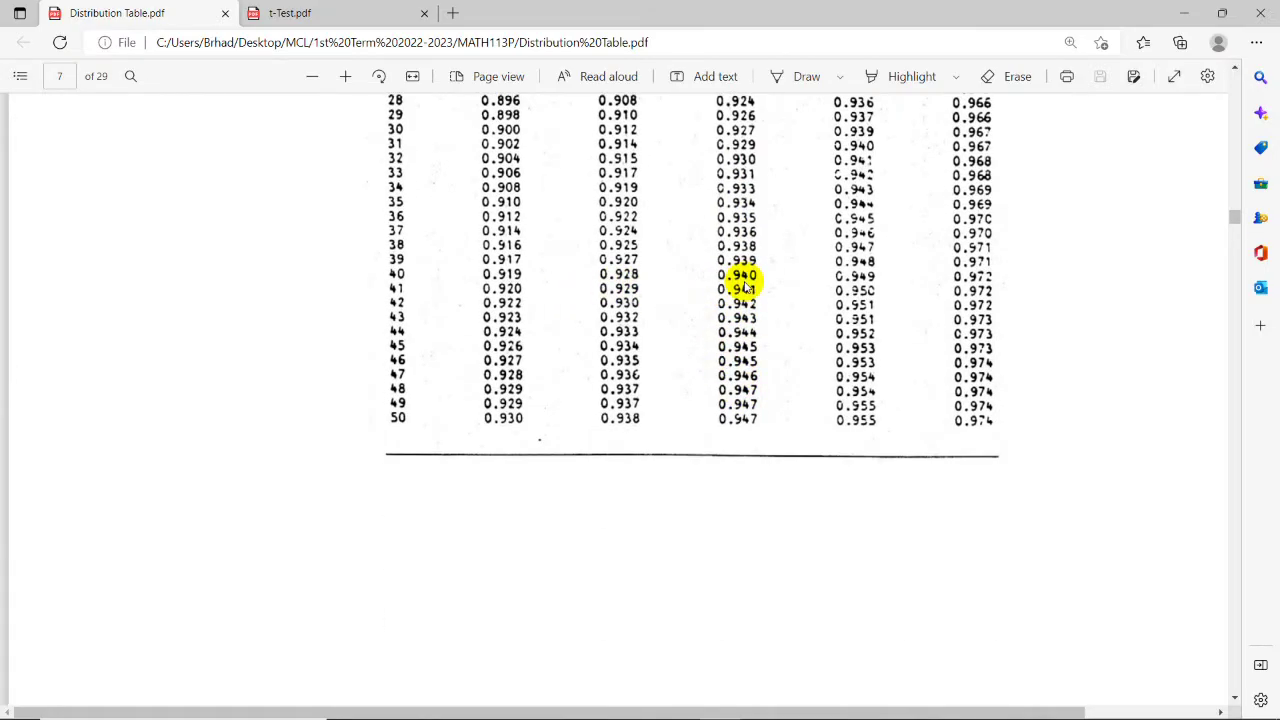
{"action": "key", "text": "alt+Tab"}
Step: Add a 'Reference Value' label in H5 with 0.94 in I5
{"action": "left_click", "coordinate": [550, 286]}
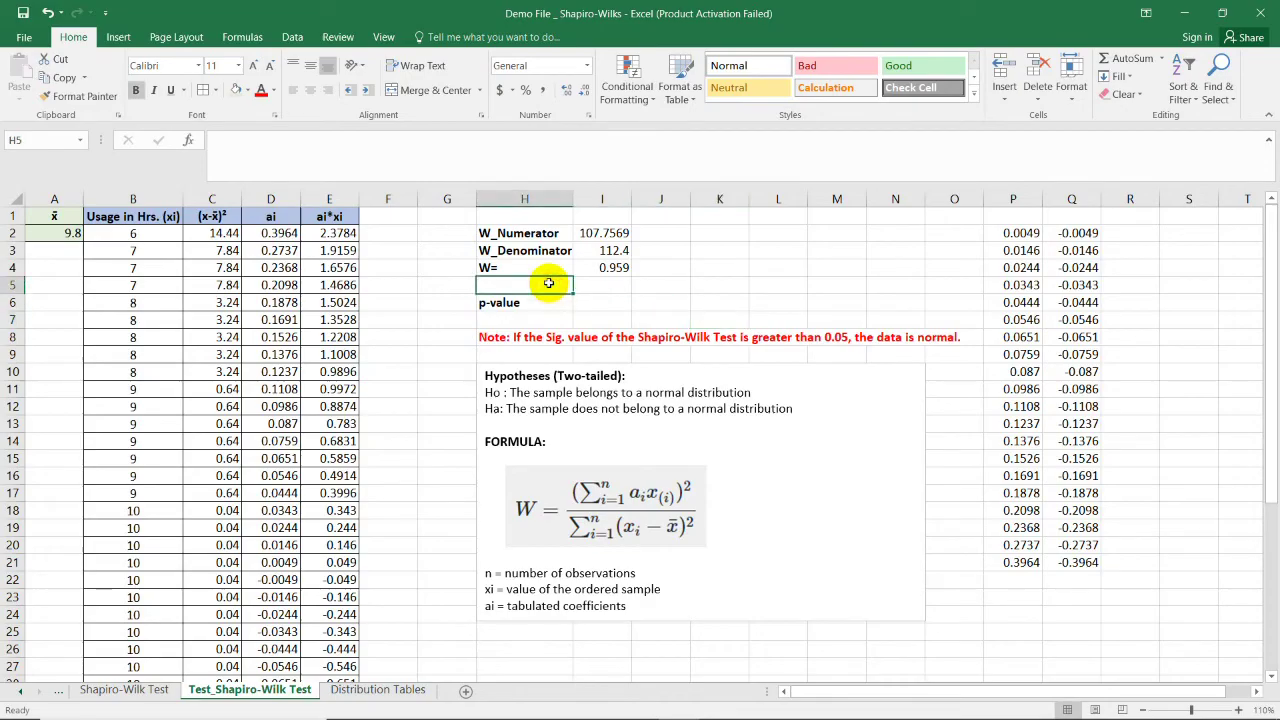
{"action": "type", "text": "Reference Value"}
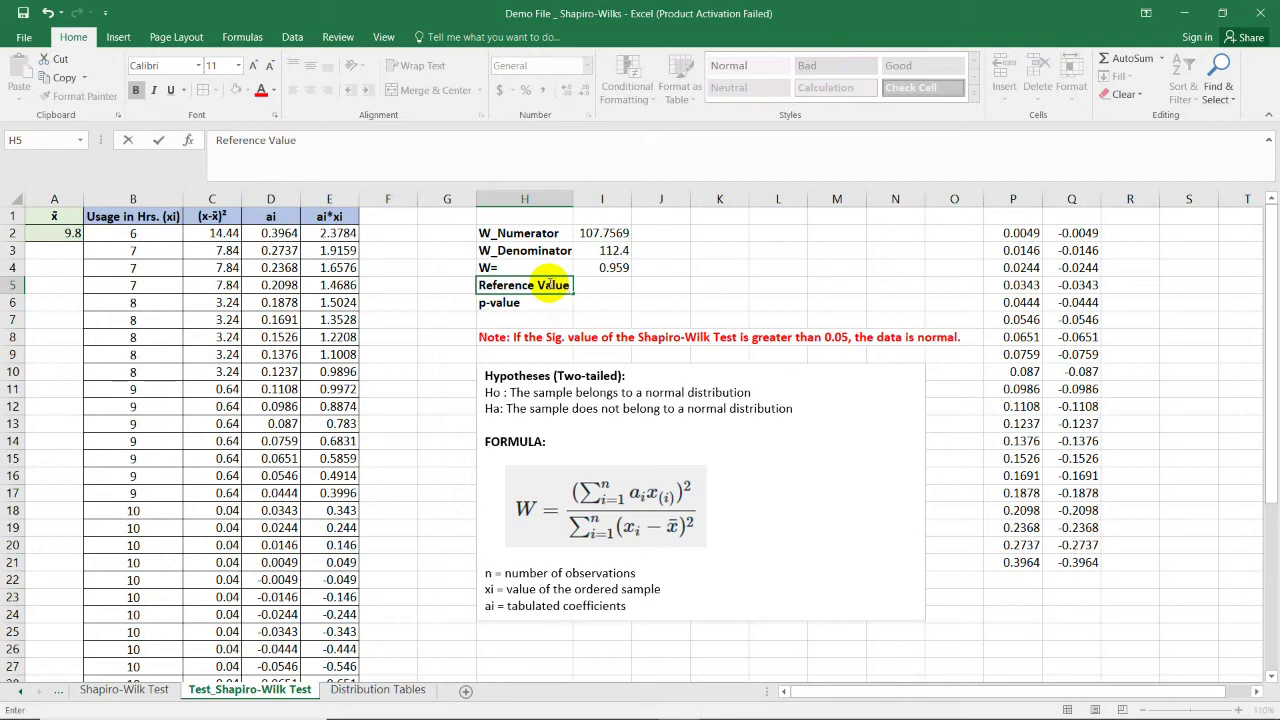
{"action": "key", "text": "Tab"}
{"action": "type", "text": "0."}
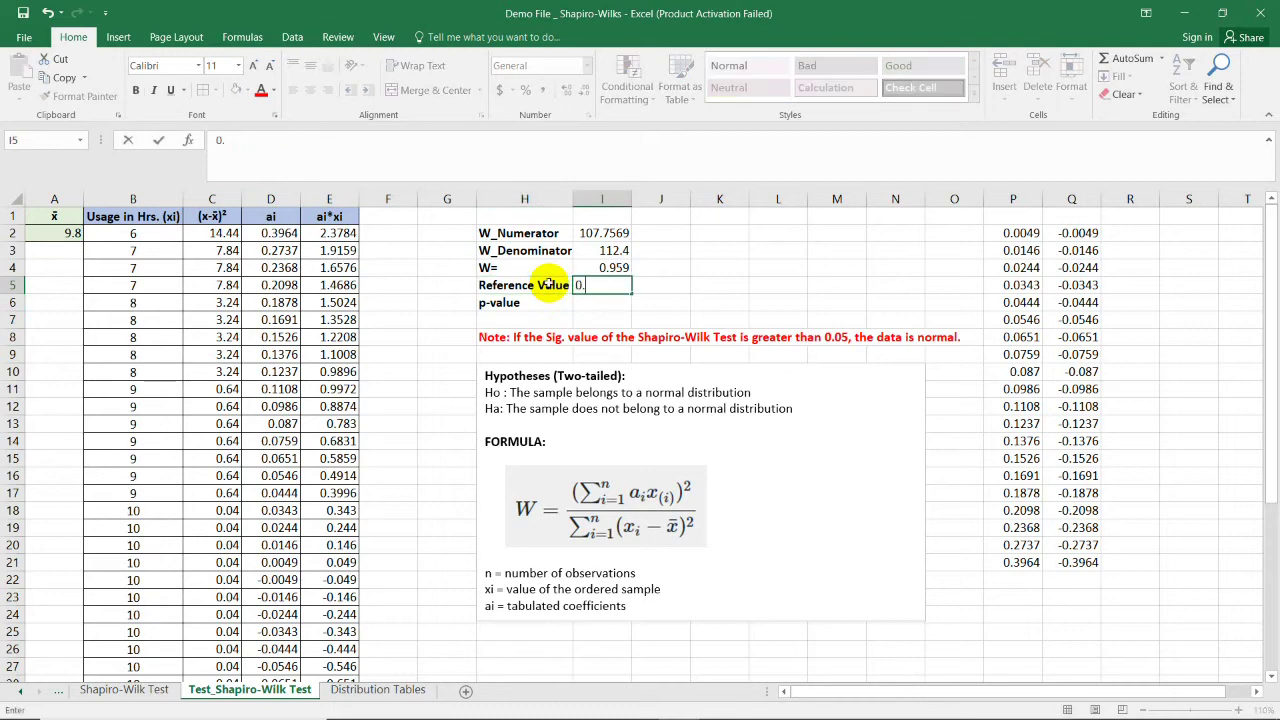
{"action": "left_click", "coordinate": [550, 285]}
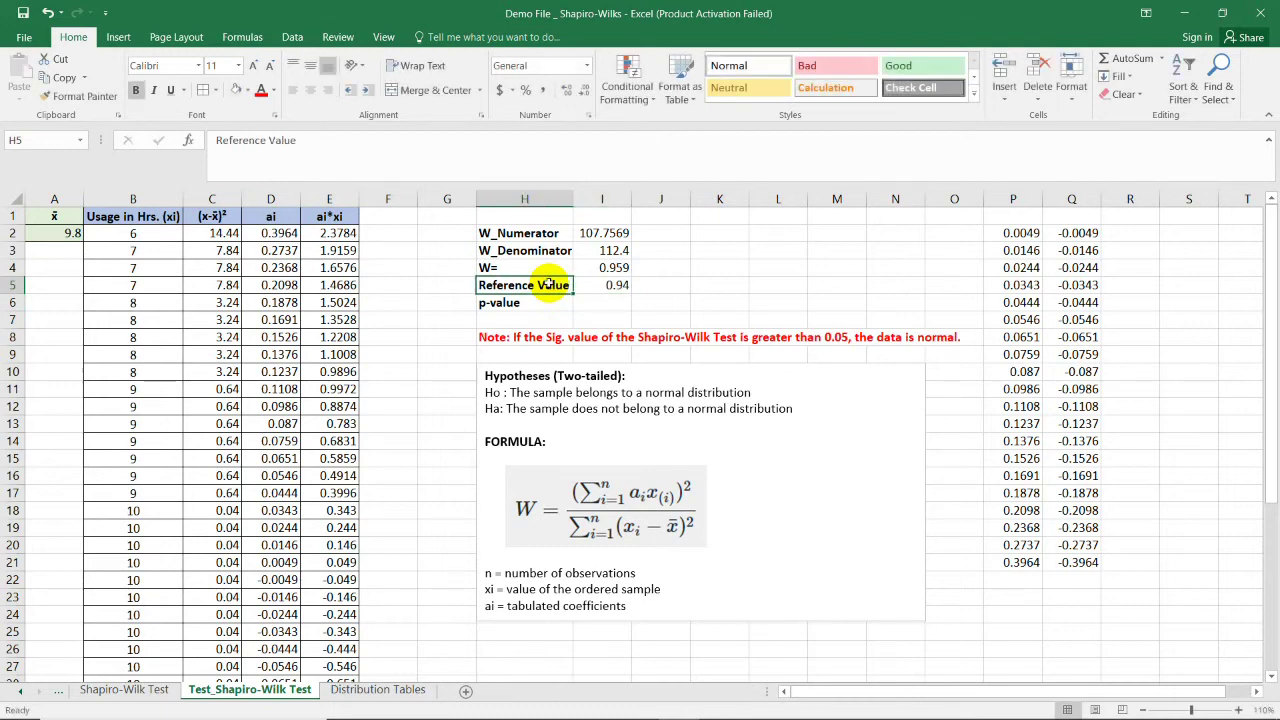
Step: Compare the W statistic 0.959 in I4 against the 0.94 reference in I5
{"action": "left_click", "coordinate": [626, 268]}
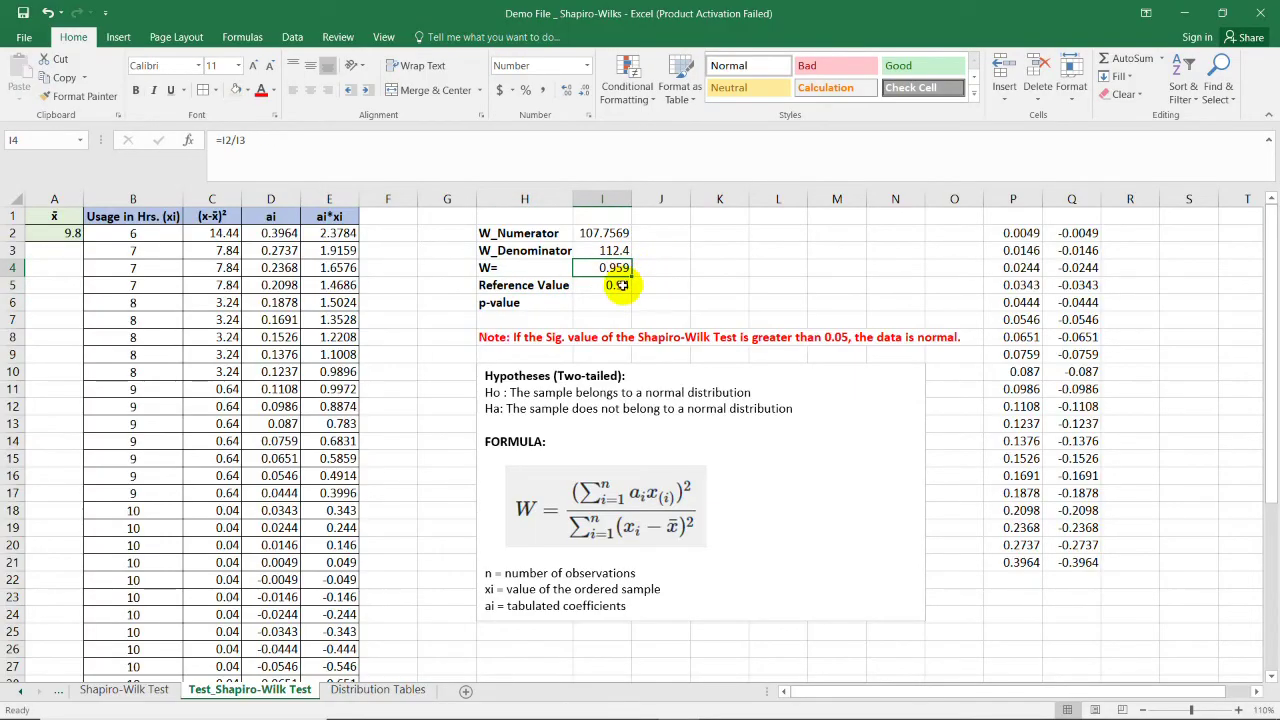
{"action": "left_click", "coordinate": [622, 287]}
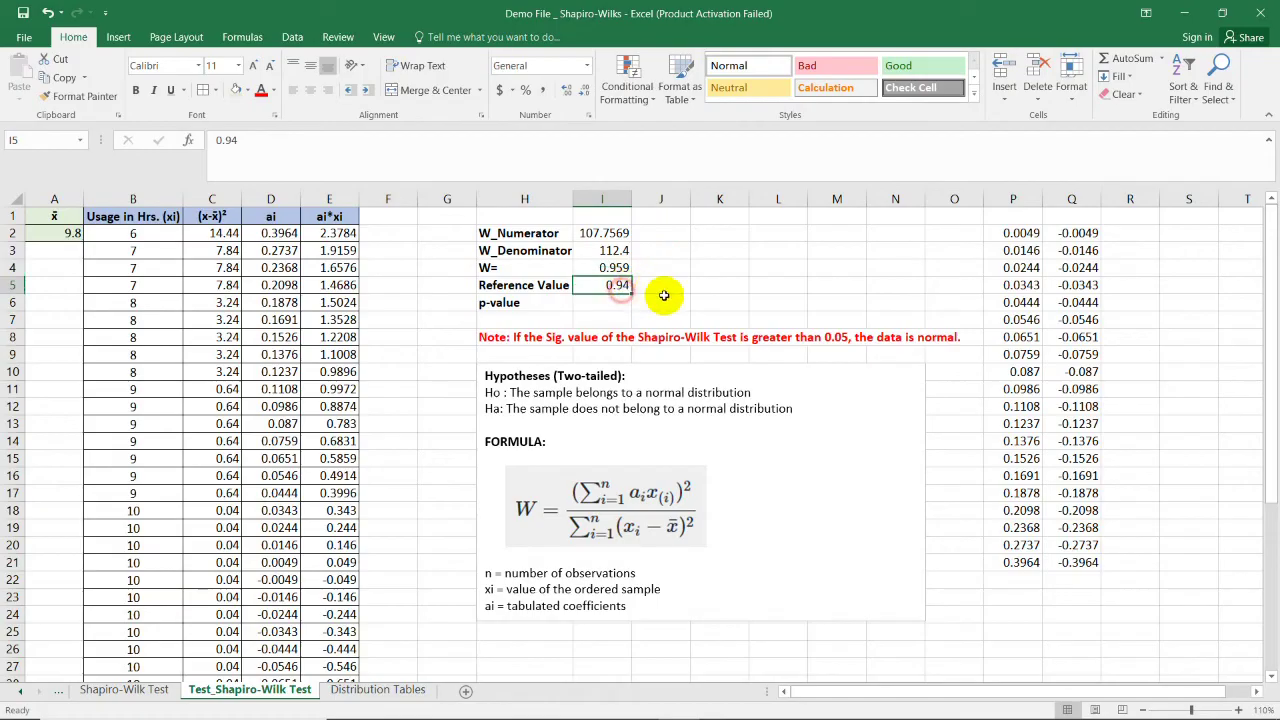
{"action": "left_click", "coordinate": [615, 266]}
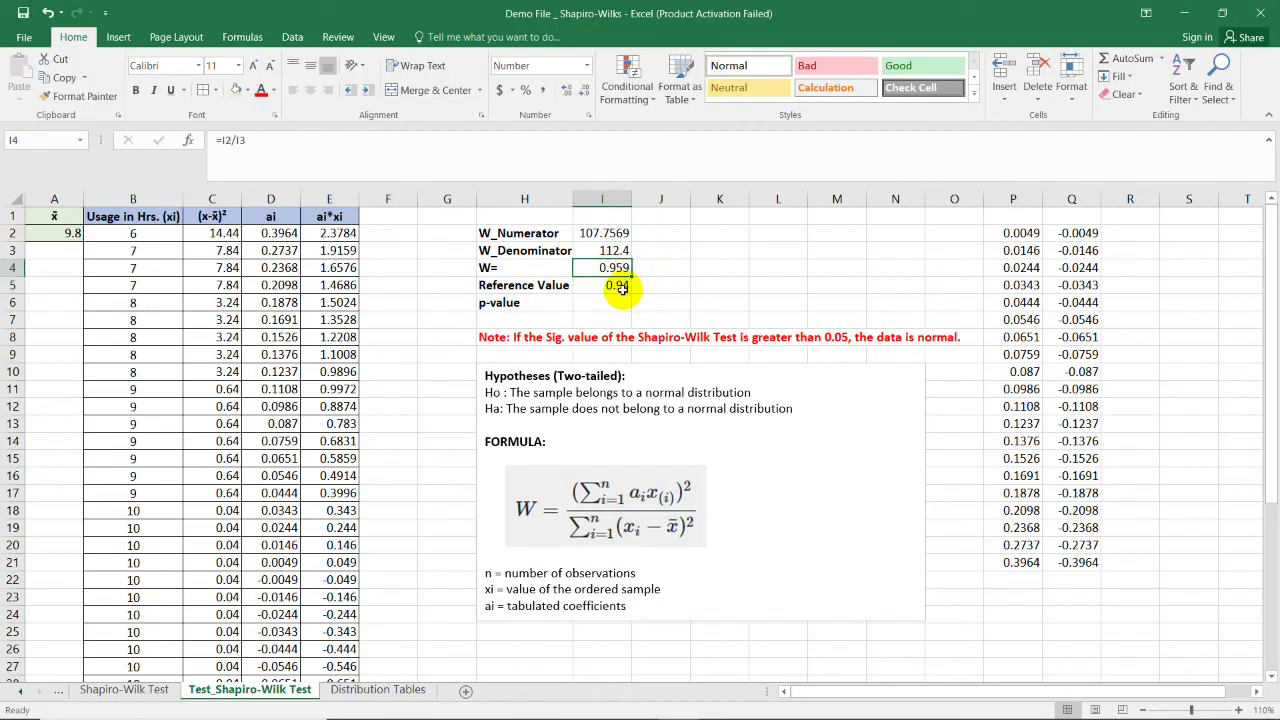
{"action": "left_click", "coordinate": [622, 287]}
Step: Enter p>0.05 in the p-value cell I6 and highlight the null hypothesis statement
{"action": "left_click", "coordinate": [622, 302]}
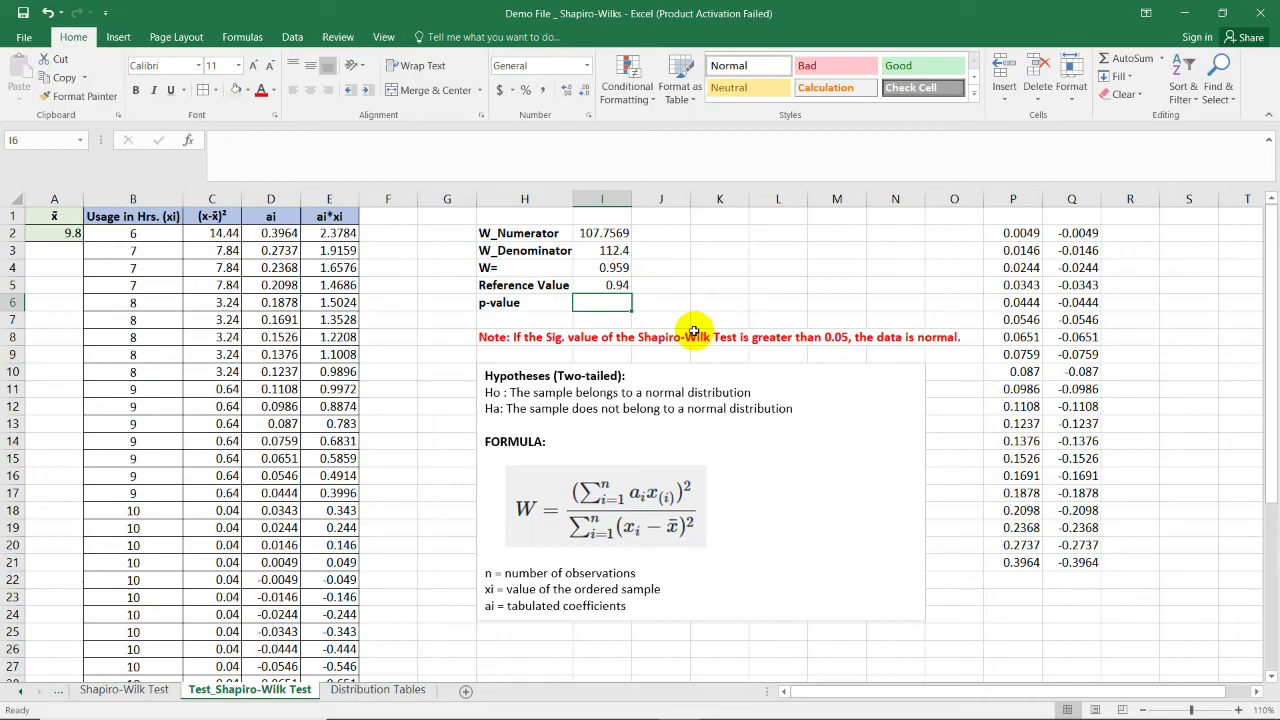
{"action": "type", "text": "p>0.05"}
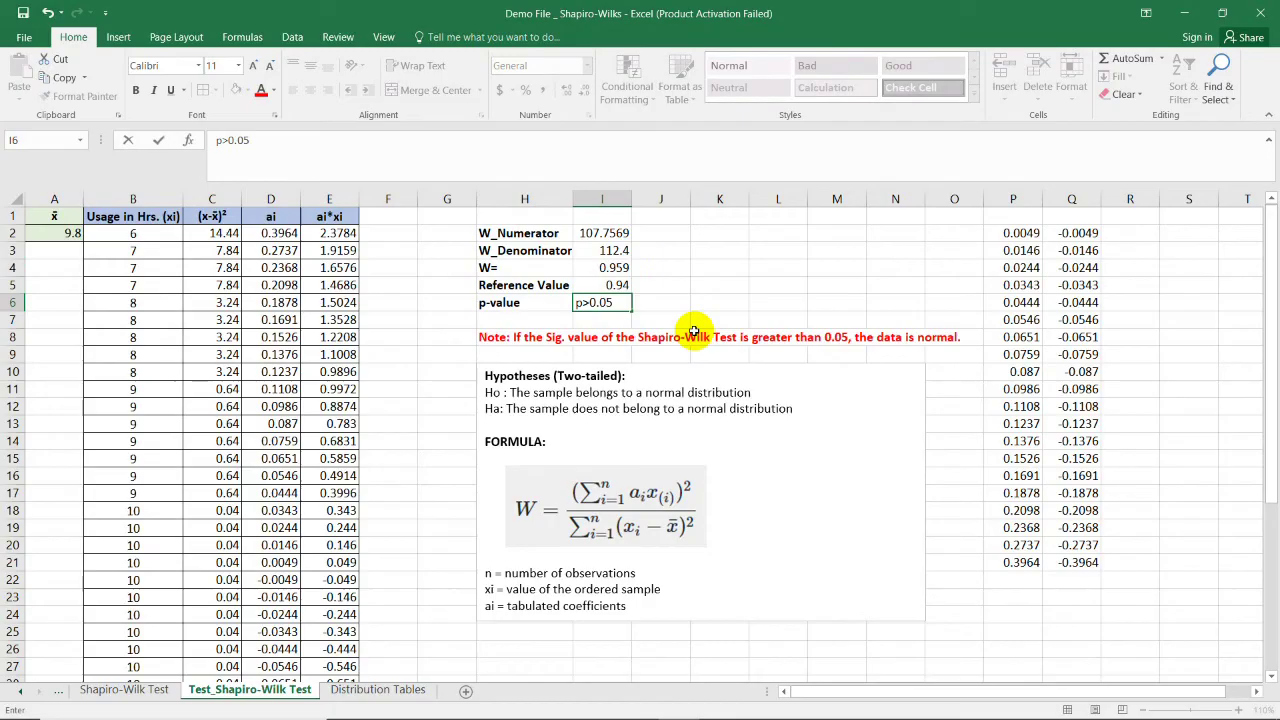
{"action": "key", "text": "Tab"}
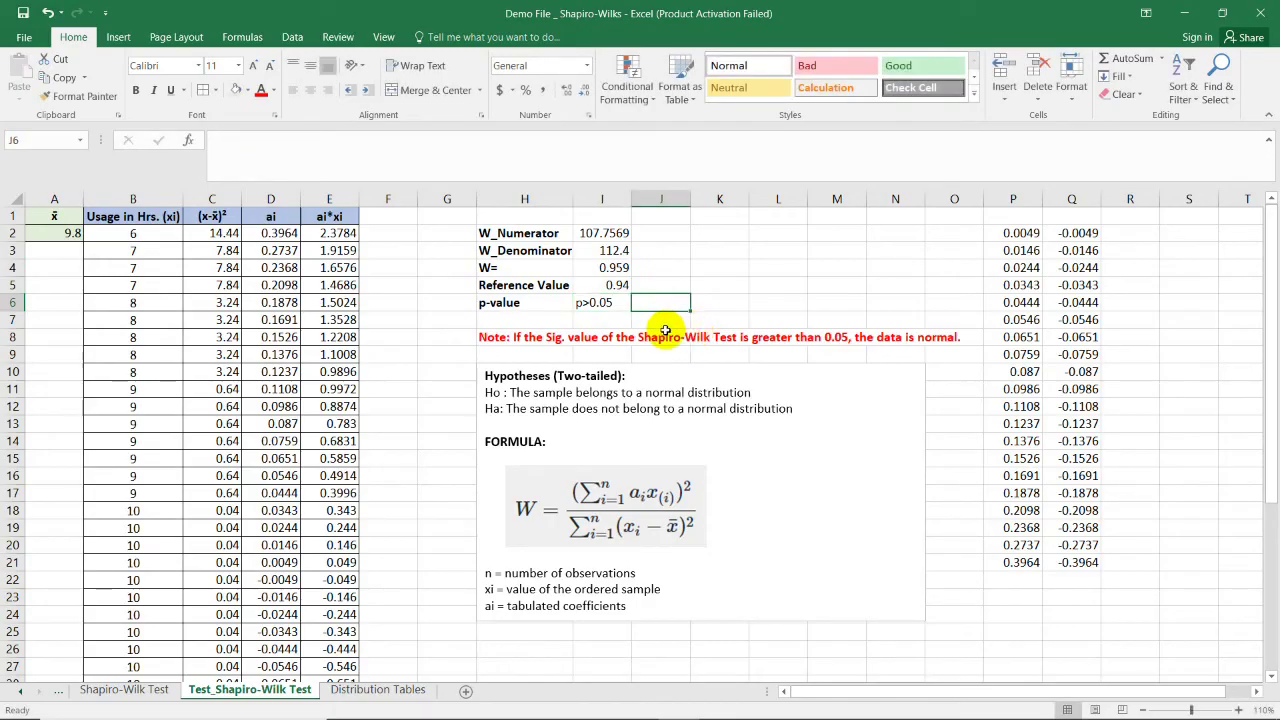
{"action": "left_click_drag", "start_coordinate": [508, 392], "coordinate": [764, 393]}
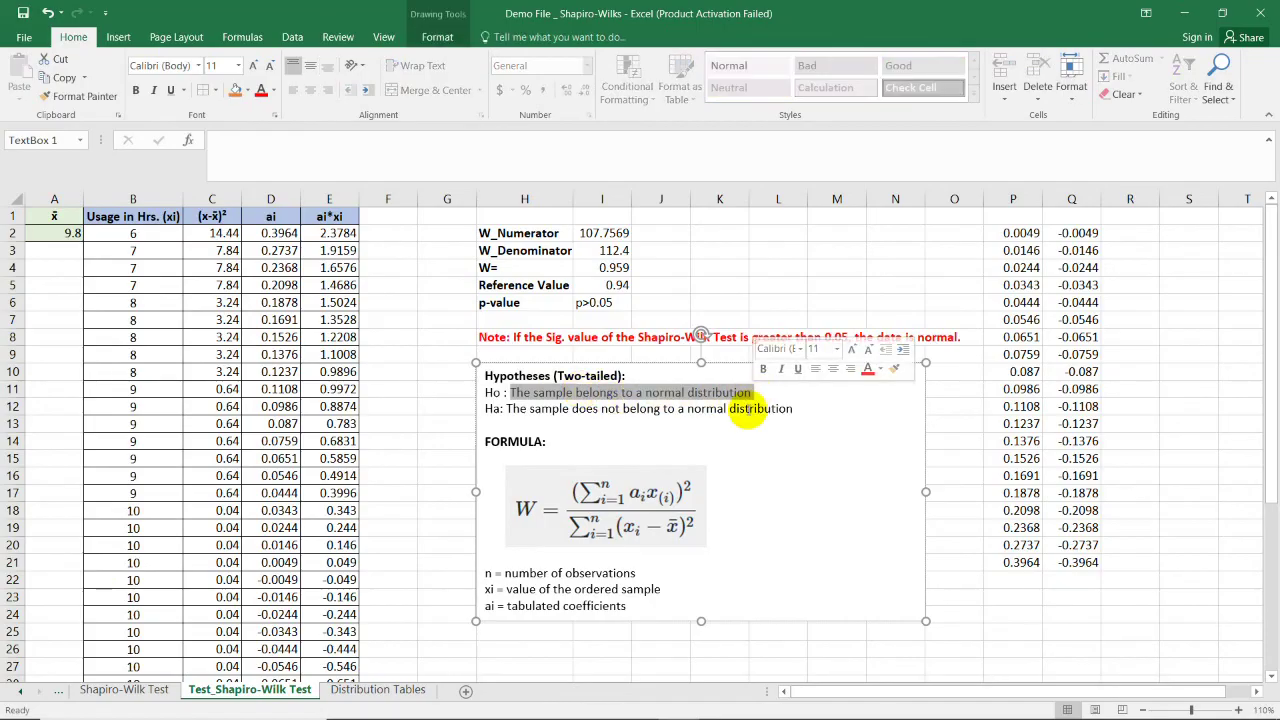
{"action": "left_click", "coordinate": [772, 320]}
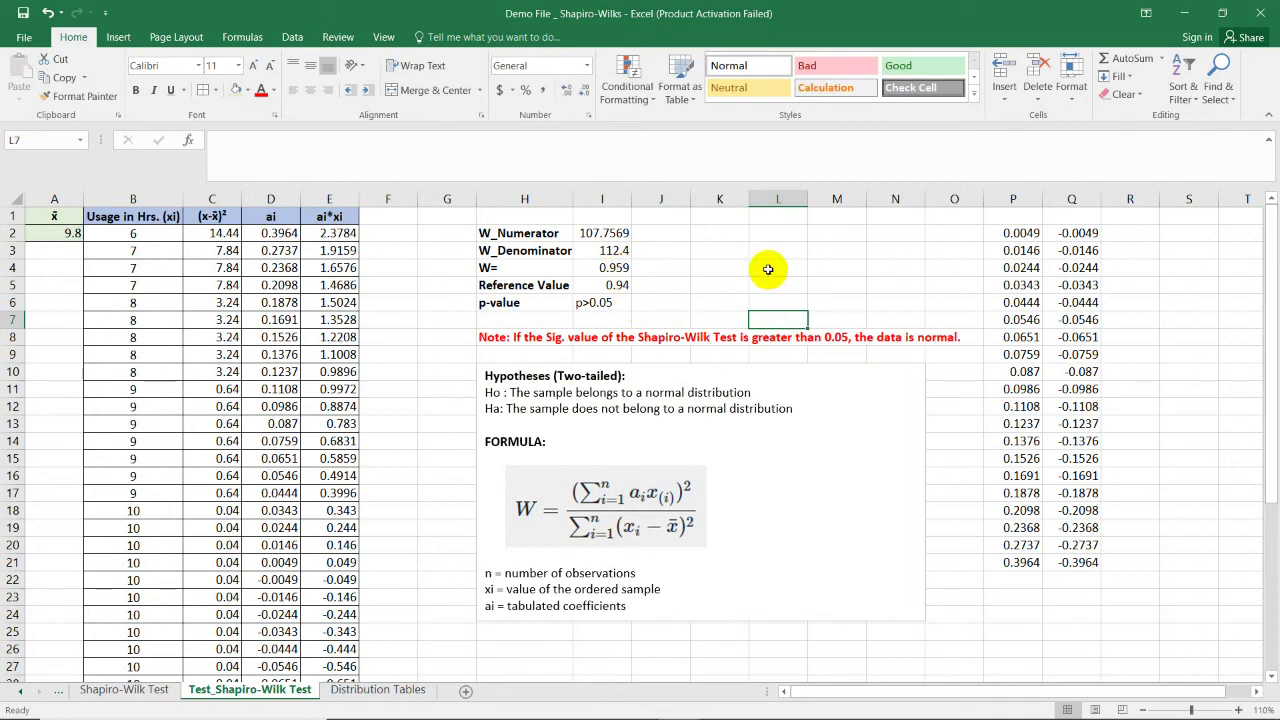
{"action": "left_click", "coordinate": [663, 286]}
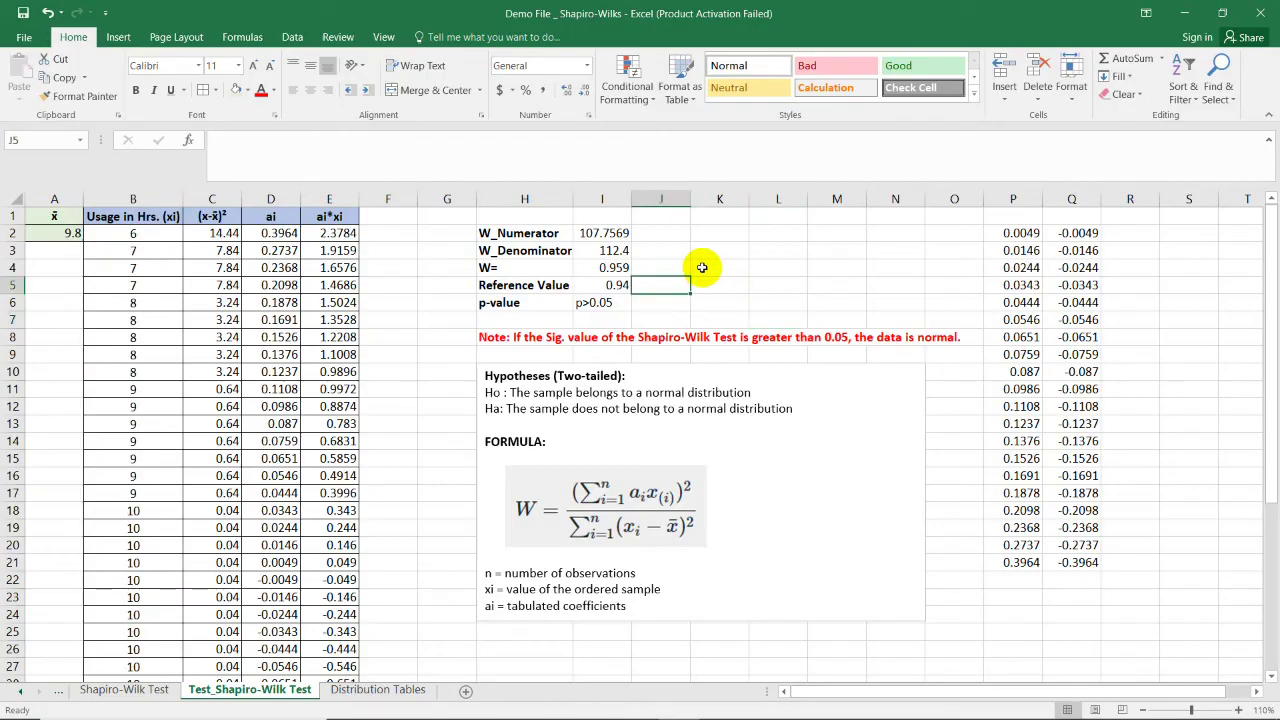
Step: Enter an example W of 0.85 in K4 and compare it with the 0.94 reference
{"action": "left_click", "coordinate": [708, 267]}
{"action": "type", "text": ".85"}
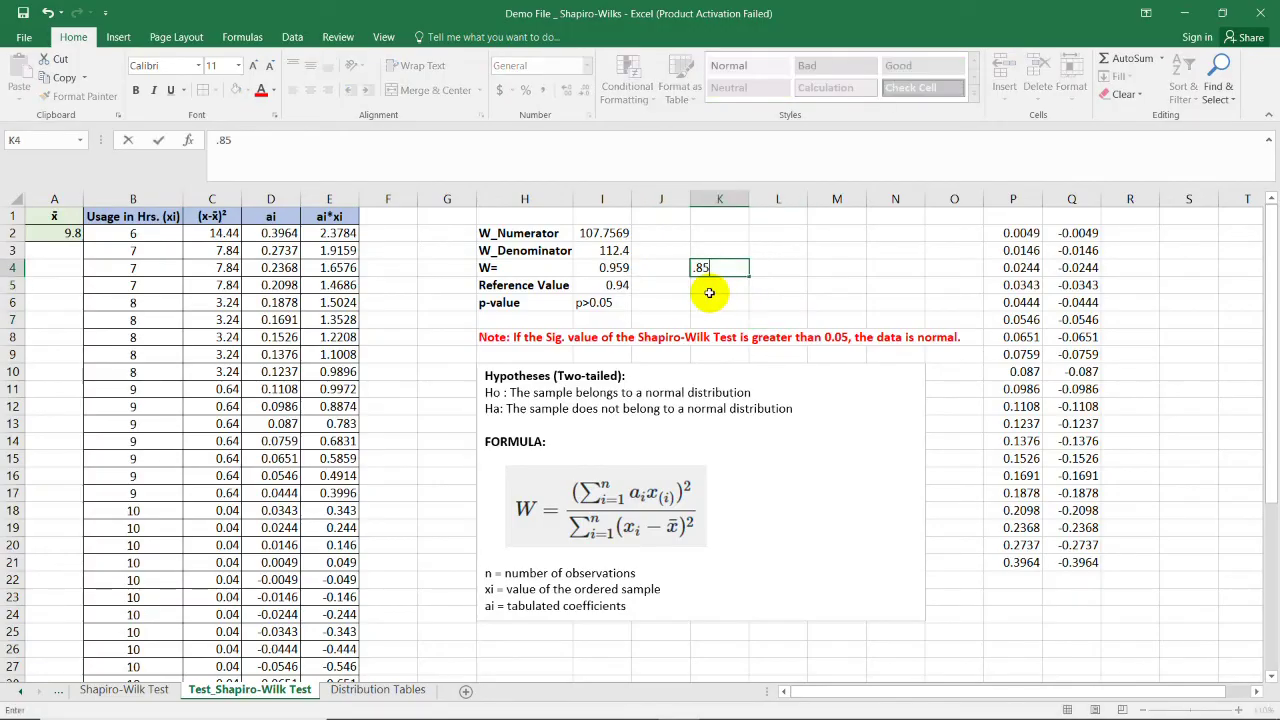
{"action": "key", "text": "Return"}
{"action": "key", "text": "Left"}
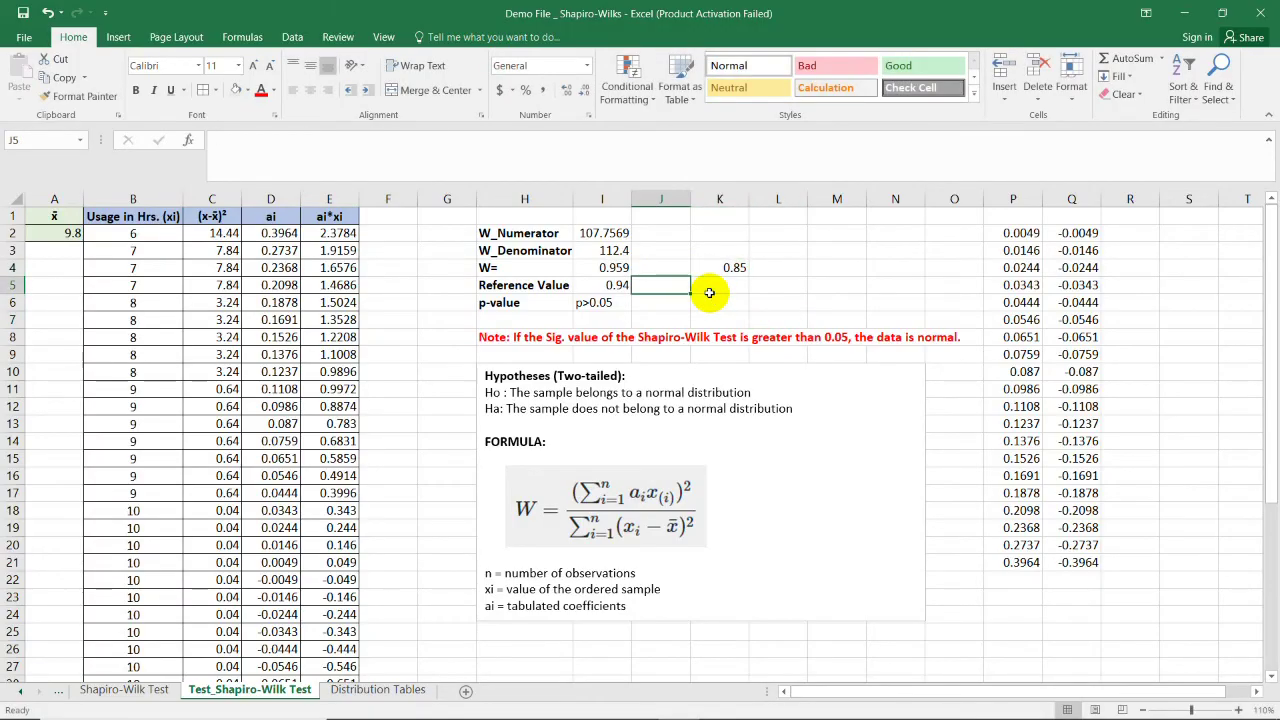
{"action": "key", "text": "Left"}
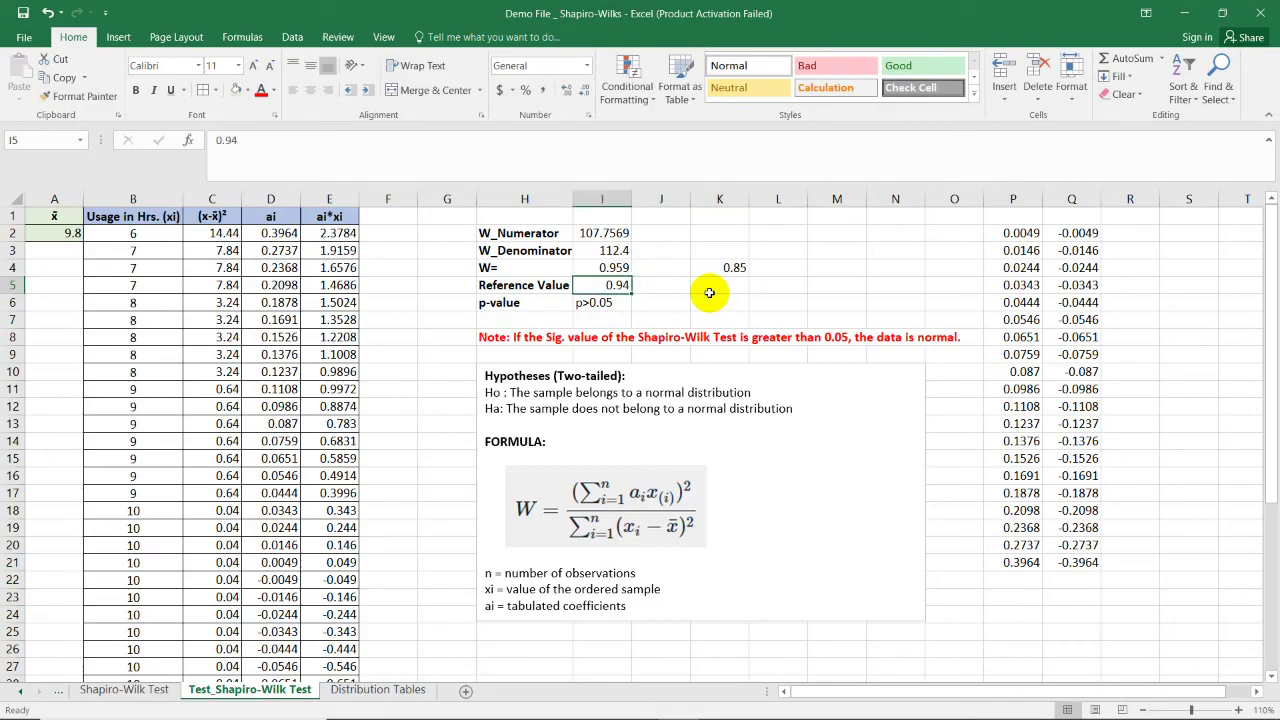
{"action": "left_click", "coordinate": [731, 268]}
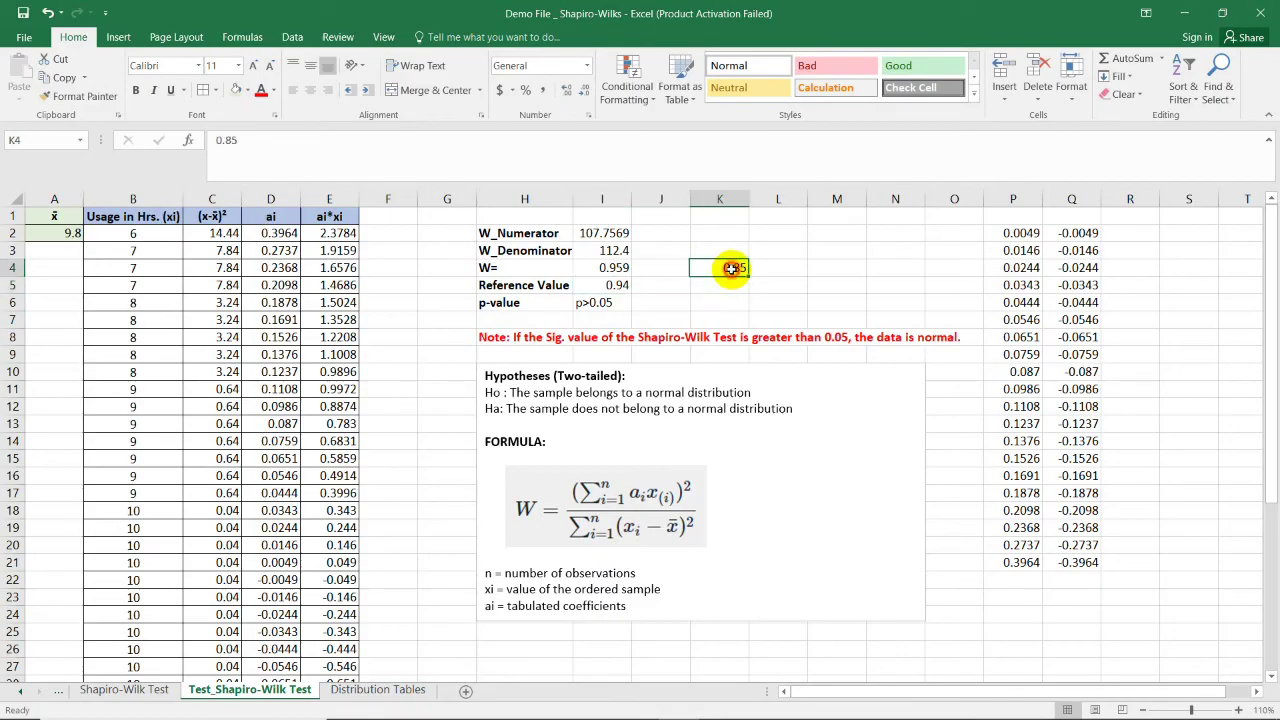
{"action": "left_click", "coordinate": [612, 283]}
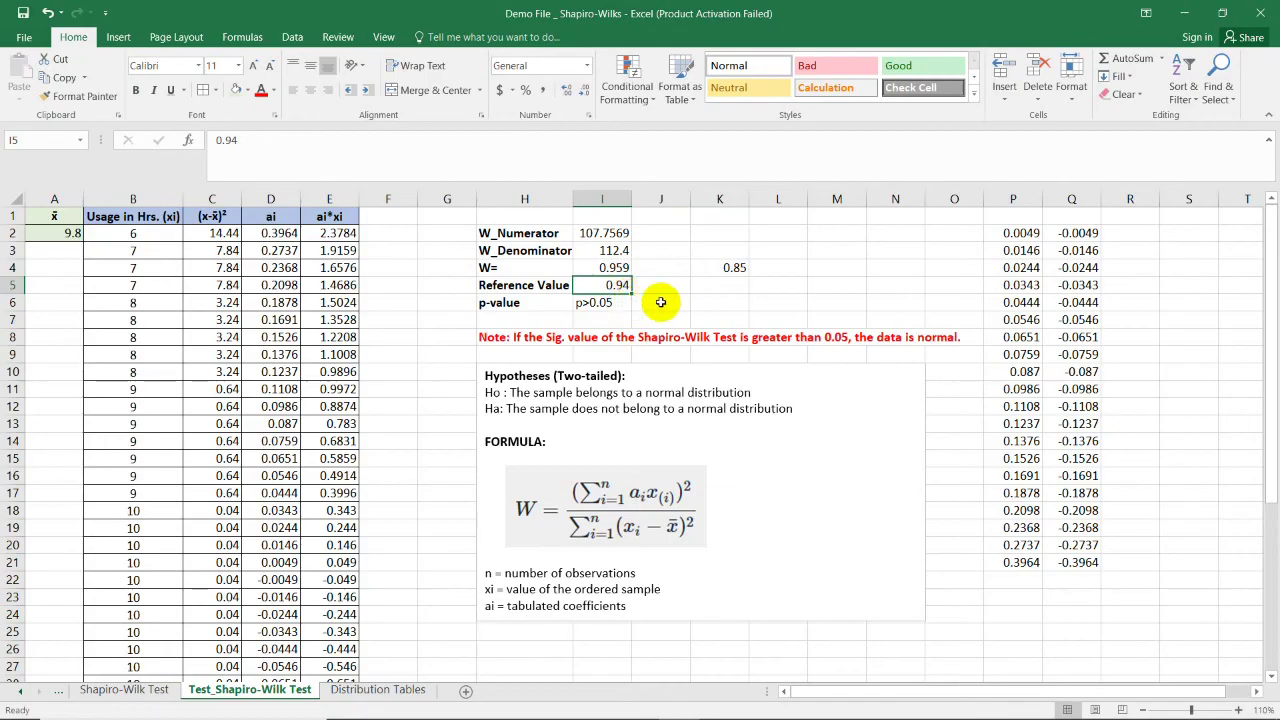
Step: Enter the example conclusion p<0.05 in K6
{"action": "left_click", "coordinate": [716, 301]}
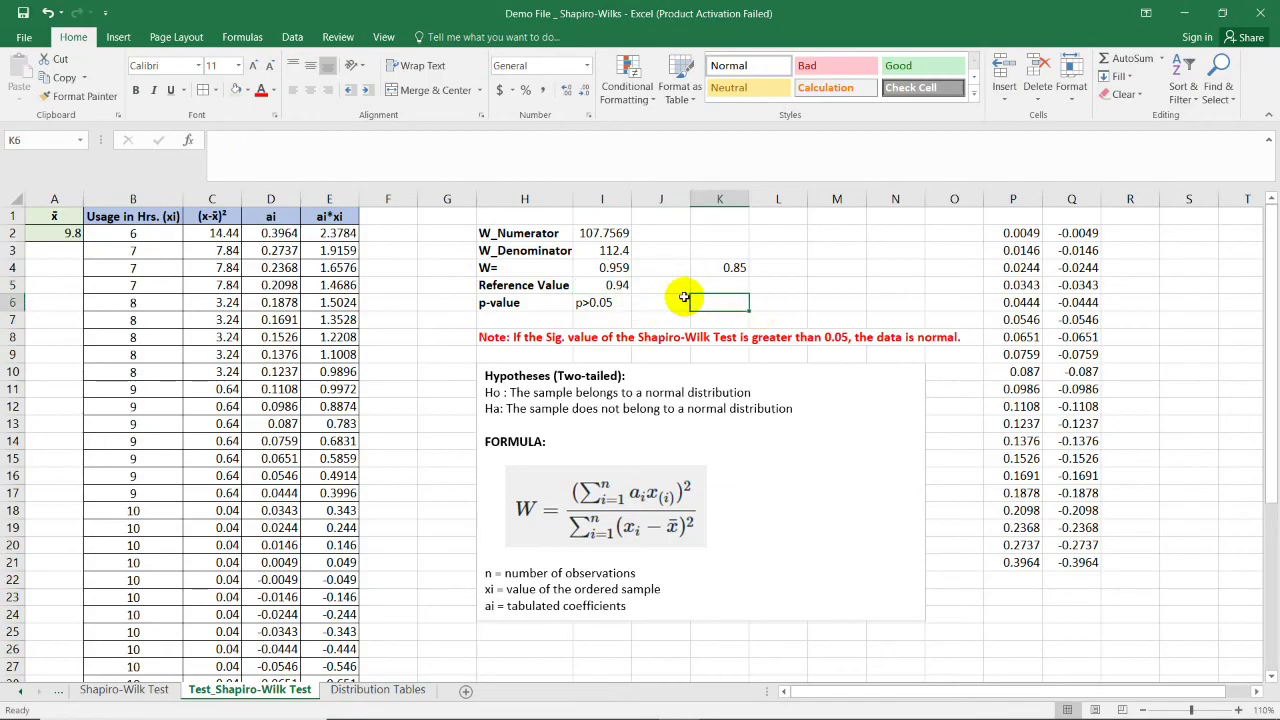
{"action": "type", "text": "p<0.05"}
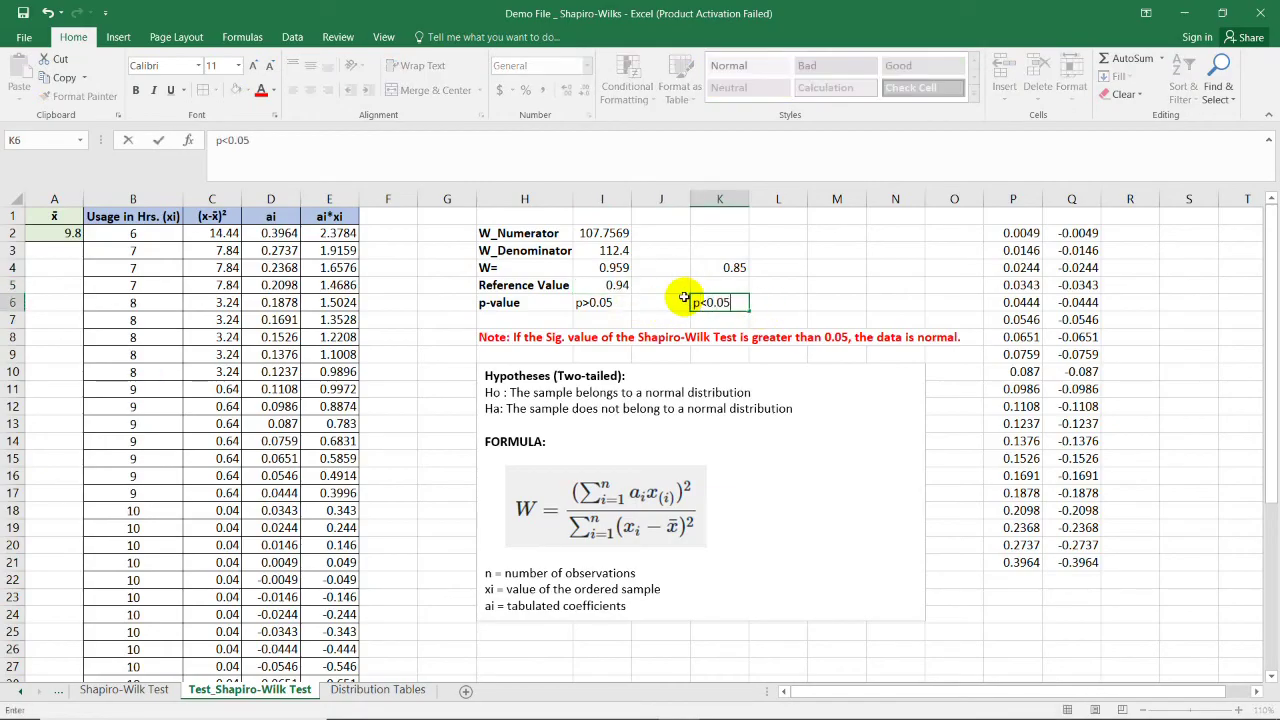
{"action": "key", "text": "Return"}
{"action": "left_click", "coordinate": [708, 302]}
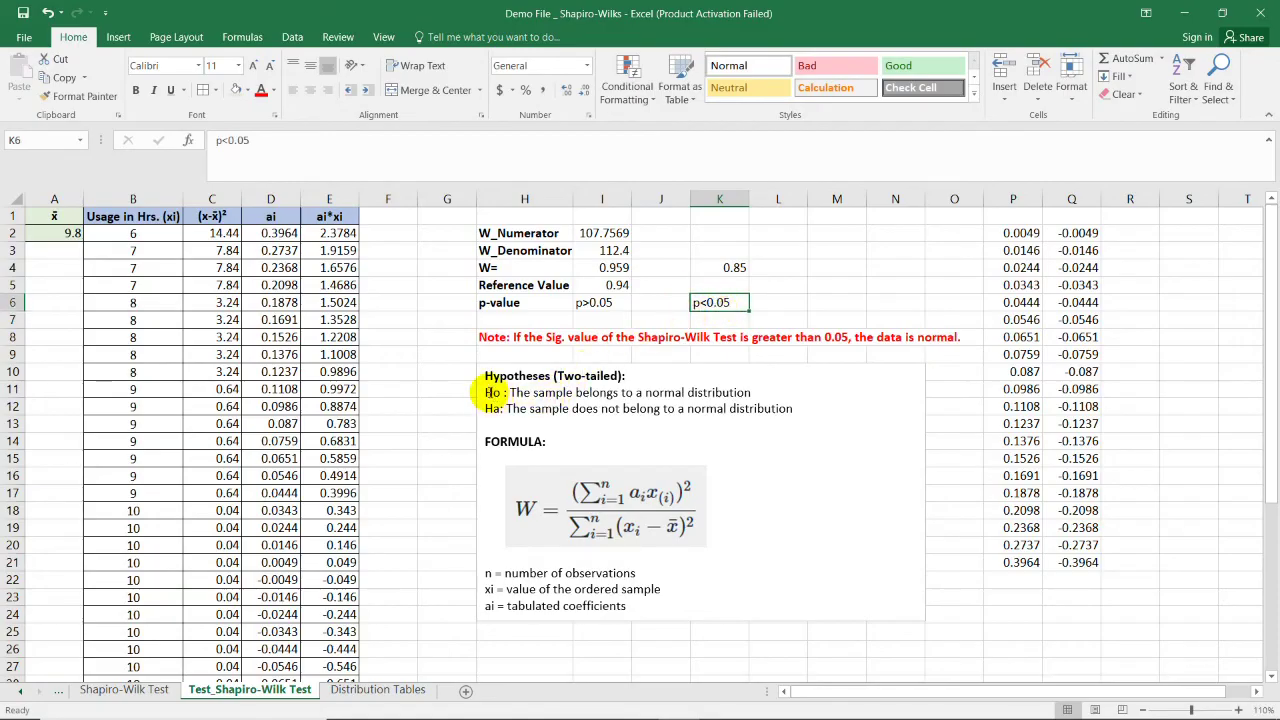
Step: Highlight the Ho and Ha statements in the hypotheses box
{"action": "left_click_drag", "start_coordinate": [486, 392], "coordinate": [509, 393]}
{"action": "left_click", "coordinate": [491, 406]}
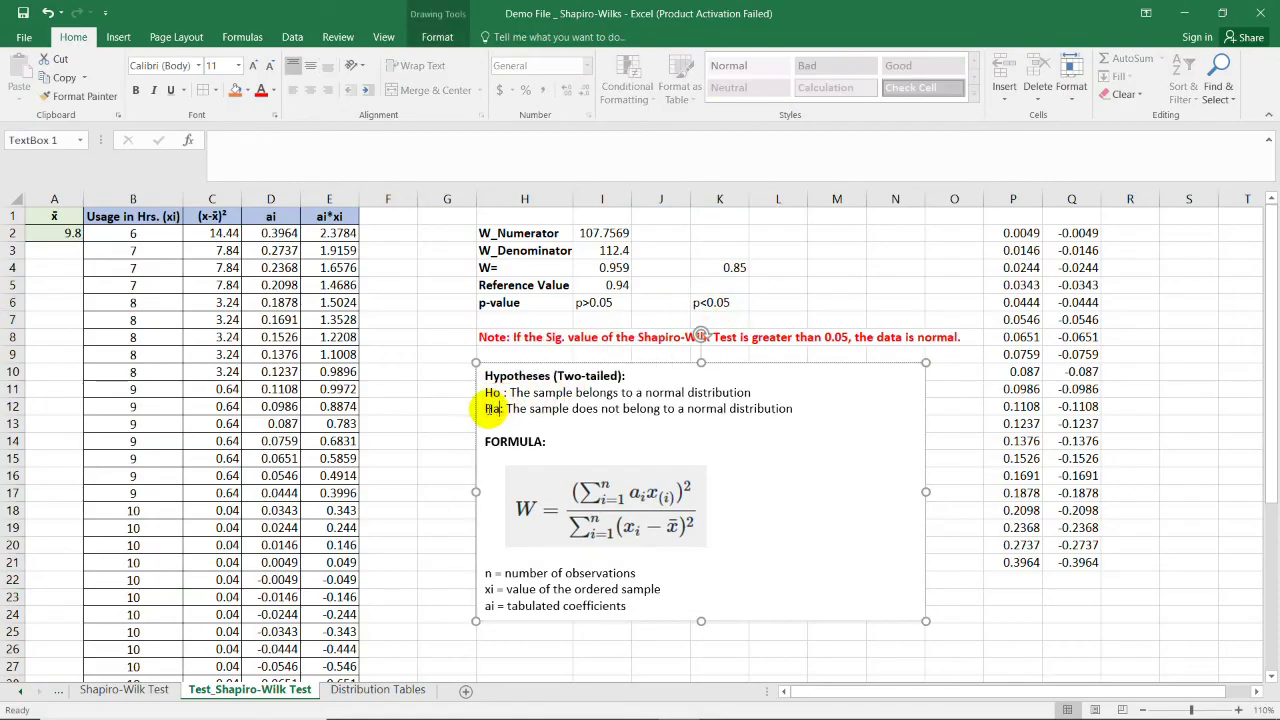
{"action": "left_click_drag", "start_coordinate": [506, 408], "coordinate": [788, 413]}
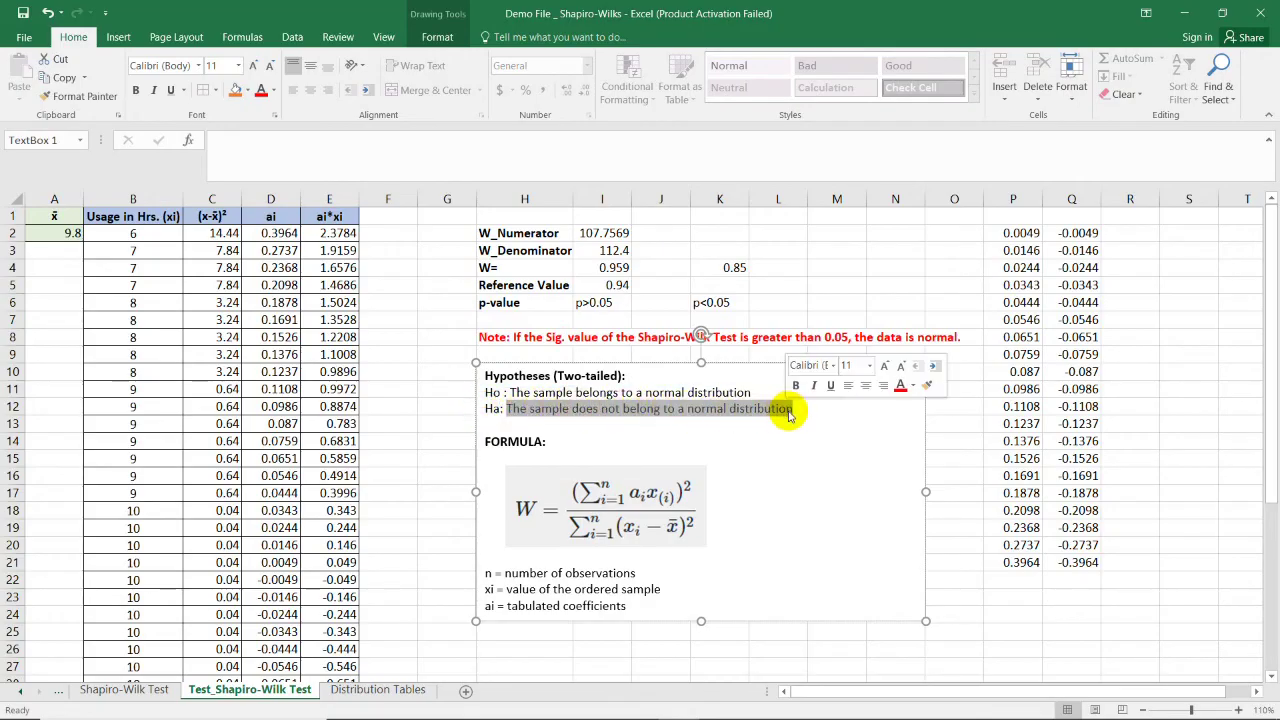
{"action": "left_click", "coordinate": [797, 266]}
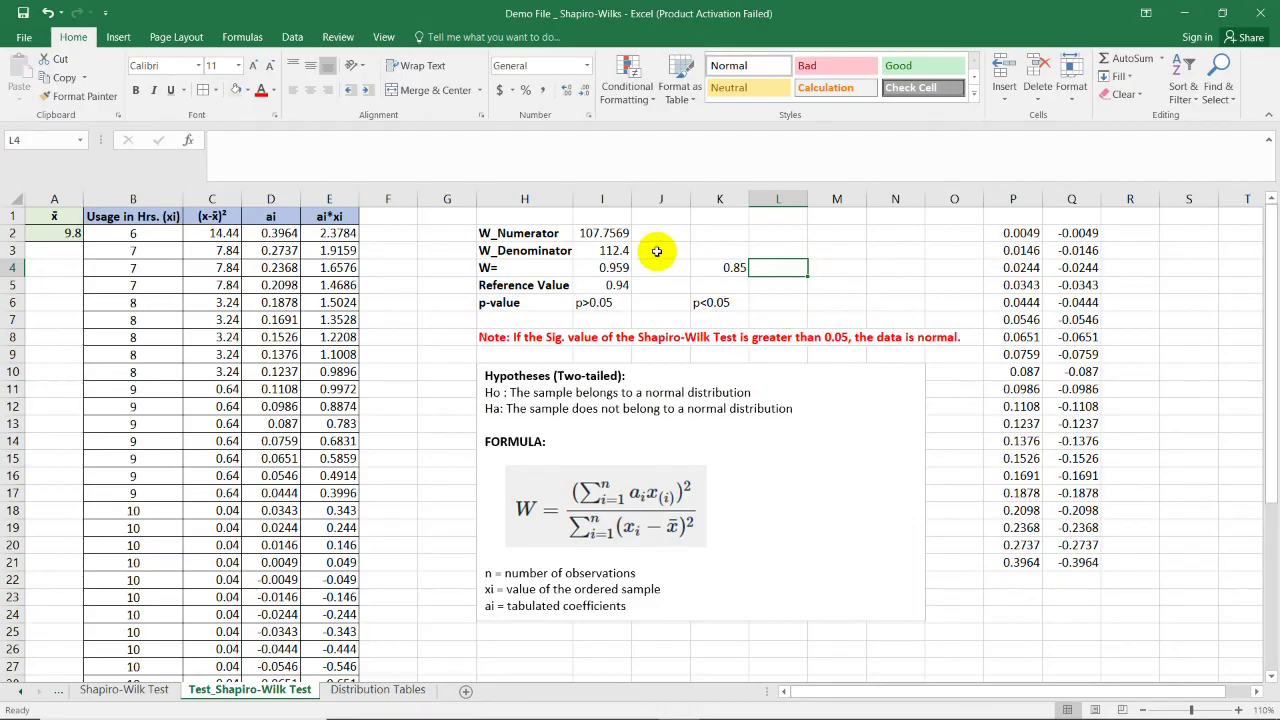
{"action": "left_click", "coordinate": [604, 268]}
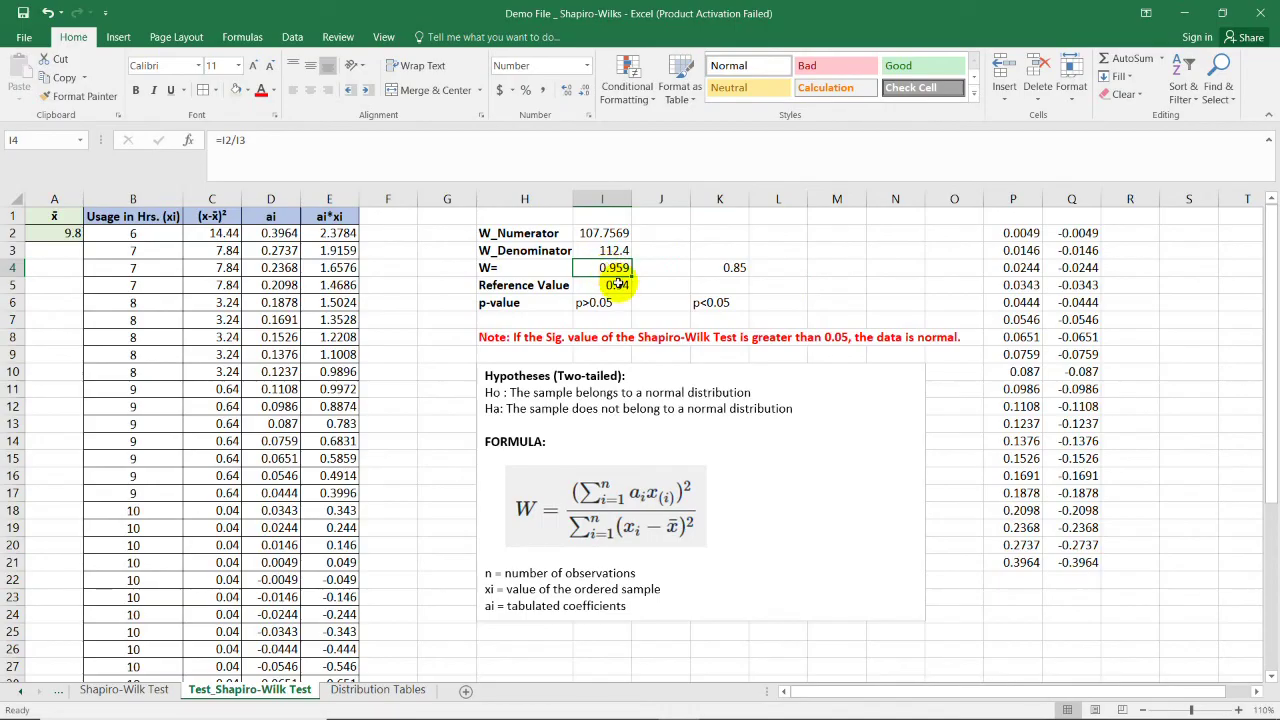
{"action": "left_click", "coordinate": [612, 285]}
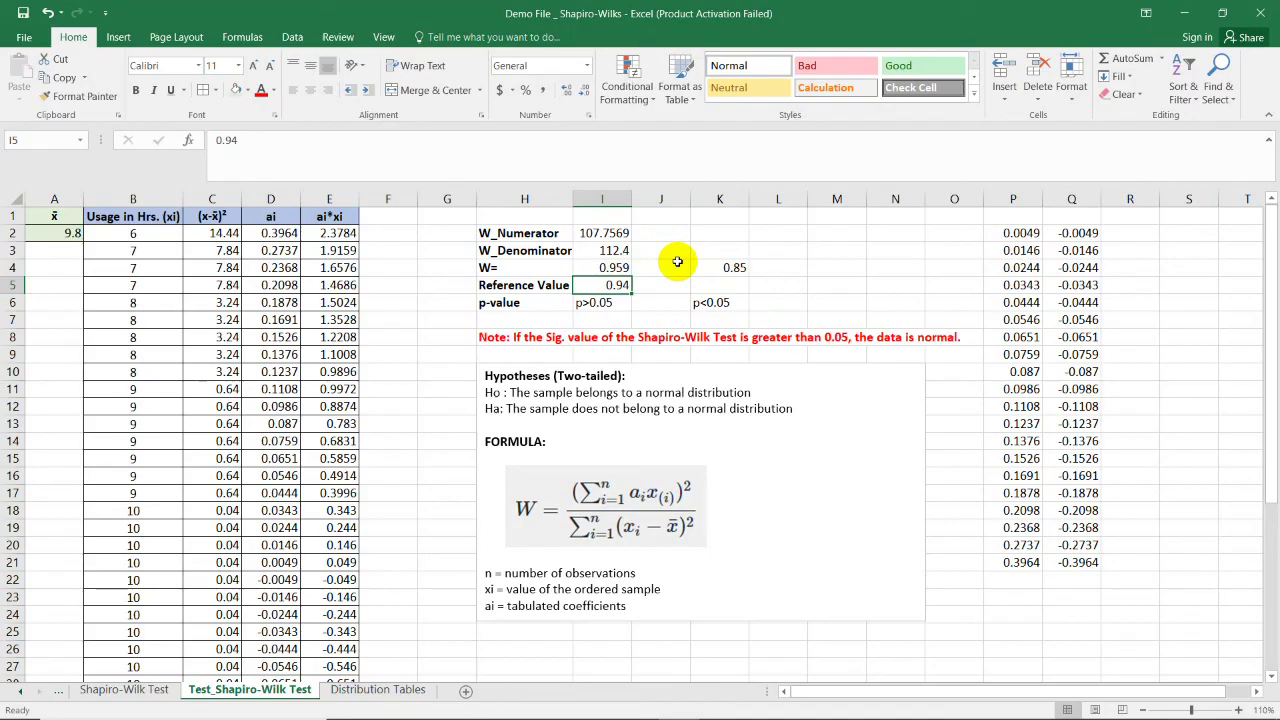
{"action": "left_click", "coordinate": [829, 303]}
Step: Scroll down to the linear-ratio p-value formula image and select cell K29
{"action": "scroll", "coordinate": [826, 325], "scroll_direction": "down", "scroll_amount": 1}
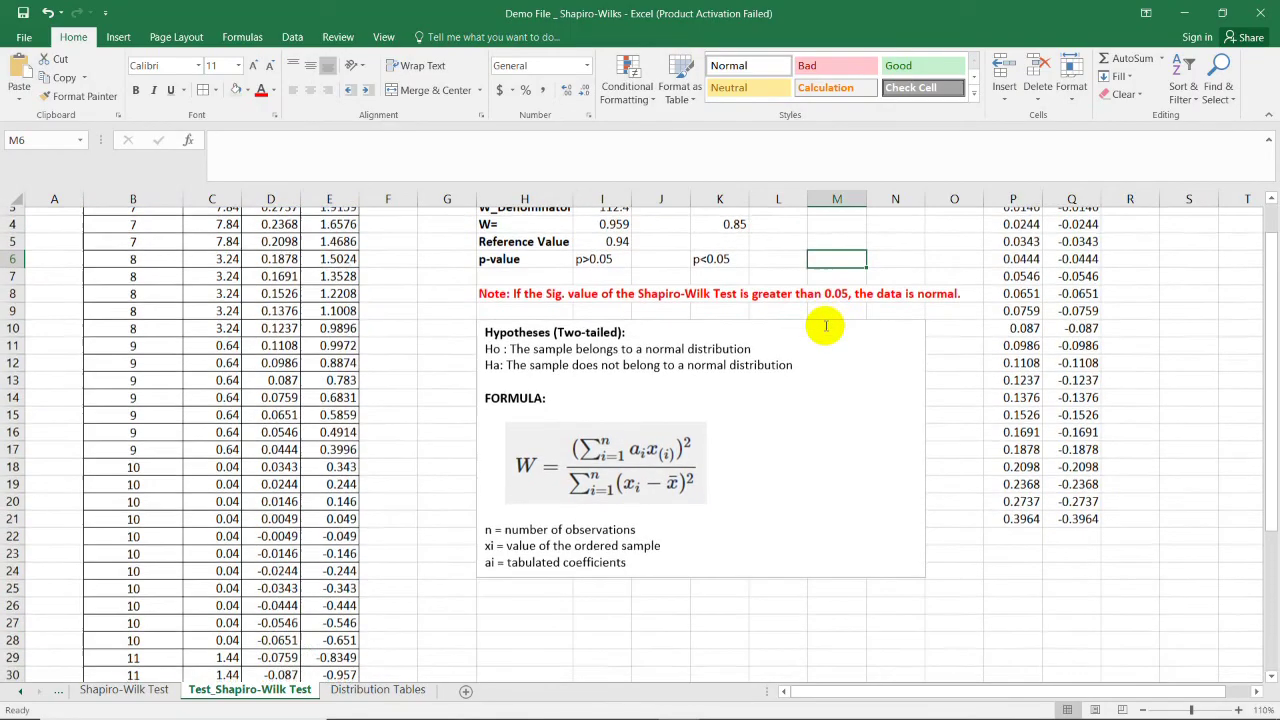
{"action": "scroll", "coordinate": [826, 325], "scroll_direction": "down", "scroll_amount": 6}
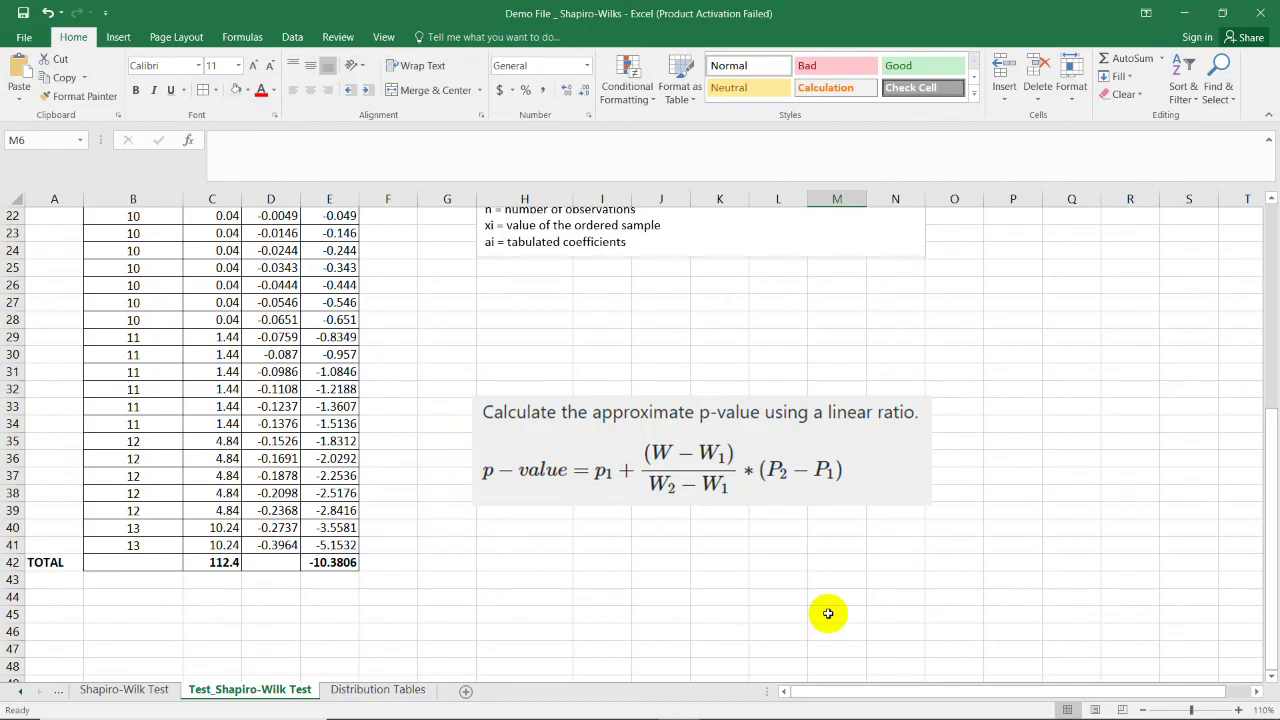
{"action": "left_click", "coordinate": [734, 333]}
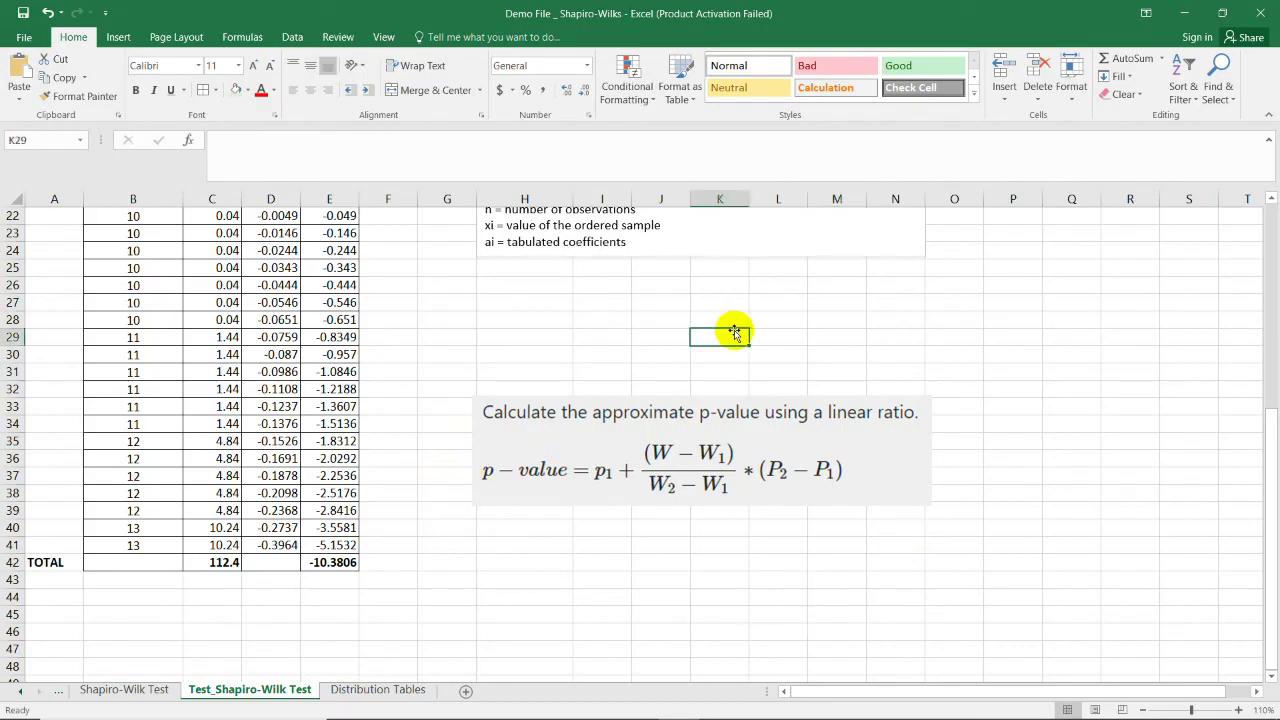